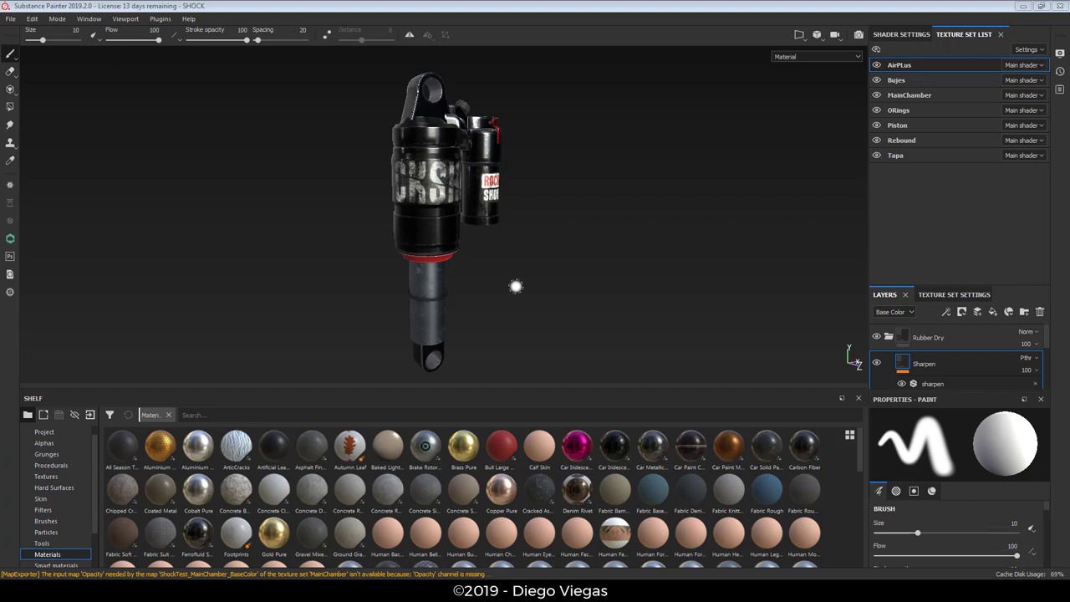
# Inspect the textured shock in Substance Painter by orbiting the view and rotating the environment light.
pyautogui.moveTo(639, 212)
pyautogui.keyDown('alt'); pyautogui.mouseDown()
pyautogui.moveTo(580, 229)
pyautogui.moveTo(590, 244)
pyautogui.moveTo(578, 224)
pyautogui.moveTo(593, 222)
pyautogui.mouseUp(); pyautogui.keyUp('alt')
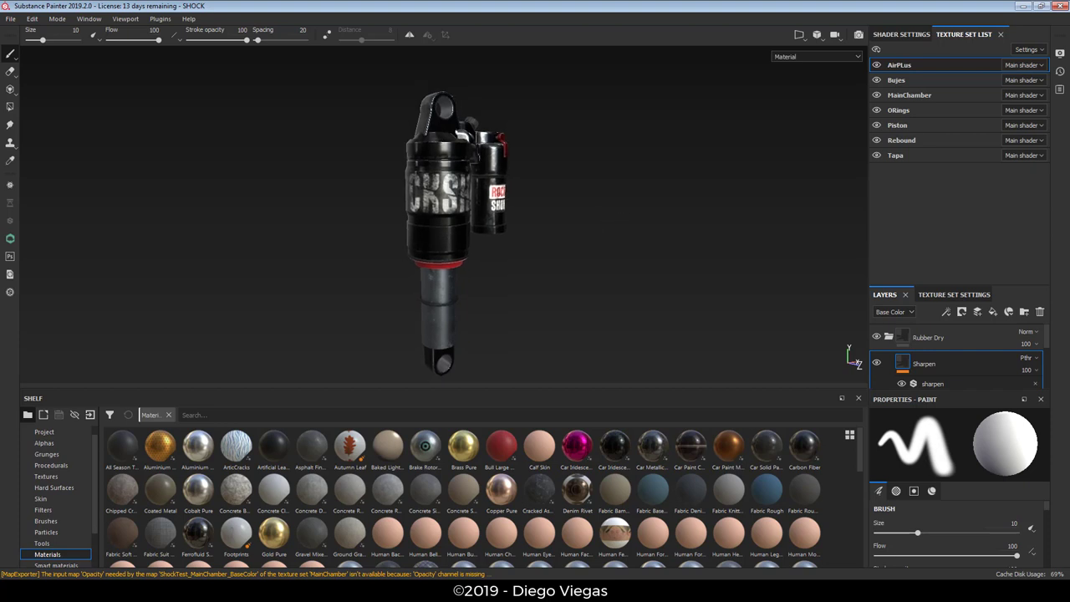
pyautogui.moveTo(587, 231)
pyautogui.keyDown('shift'); pyautogui.mouseDown(button='right')
pyautogui.moveTo(566, 234)
pyautogui.moveTo(604, 232)
pyautogui.moveTo(600, 246)
pyautogui.moveTo(626, 246)
pyautogui.moveTo(585, 245)
pyautogui.moveTo(664, 246)
pyautogui.moveTo(621, 255)
pyautogui.mouseUp(button='right'); pyautogui.keyUp('shift')
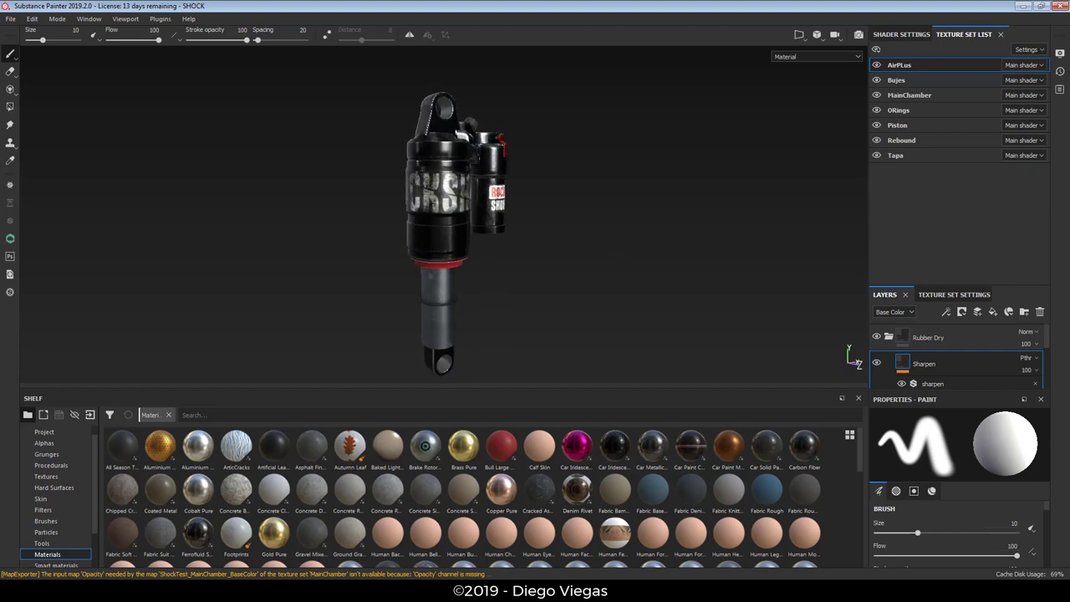
pyautogui.moveTo(610, 256)
pyautogui.keyDown('alt'); pyautogui.mouseDown()
pyautogui.moveTo(614, 329)
pyautogui.moveTo(710, 292)
pyautogui.moveTo(727, 268)
pyautogui.moveTo(778, 285)
pyautogui.moveTo(573, 284)
pyautogui.moveTo(576, 262)
pyautogui.moveTo(597, 291)
pyautogui.mouseUp(); pyautogui.keyUp('alt')
pyautogui.keyDown('shift'); pyautogui.moveTo(597, 292); pyautogui.dragTo(593, 281, button='right'); pyautogui.keyUp('shift')
pyautogui.moveTo(592, 282)
pyautogui.keyDown('alt'); pyautogui.mouseDown()
pyautogui.moveTo(626, 277)
pyautogui.moveTo(606, 280)
pyautogui.moveTo(591, 255)
pyautogui.mouseUp(); pyautogui.keyUp('alt')
pyautogui.keyDown('shift'); pyautogui.moveTo(590, 256); pyautogui.dragTo(590, 268, button='right'); pyautogui.keyUp('shift')
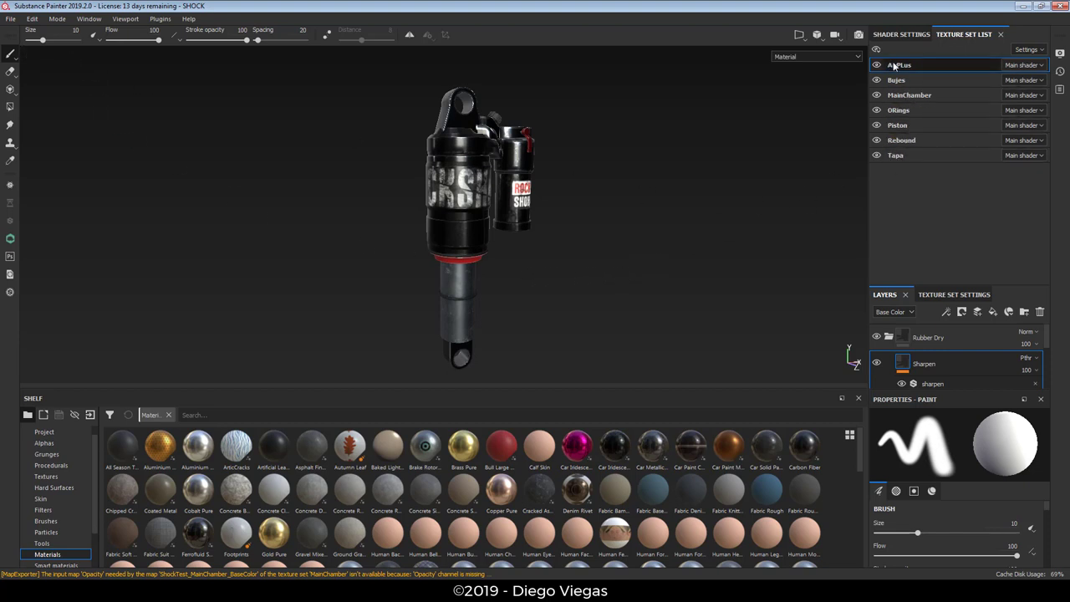
pyautogui.click(10, 18)
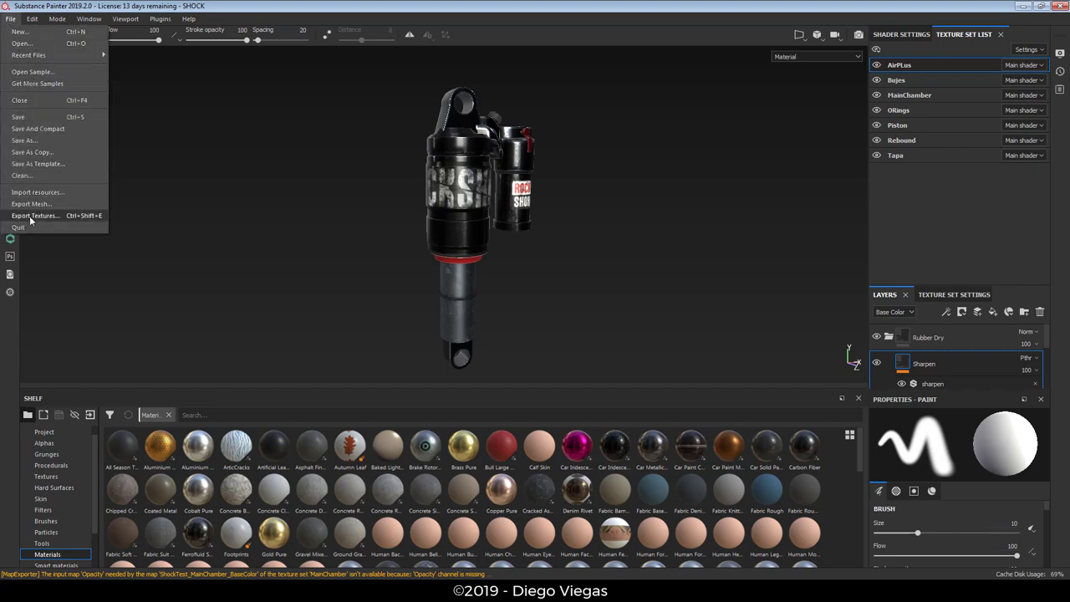
# Set the texture export output folder to the SHOCK folder on the Desktop.
pyautogui.click(64, 222)
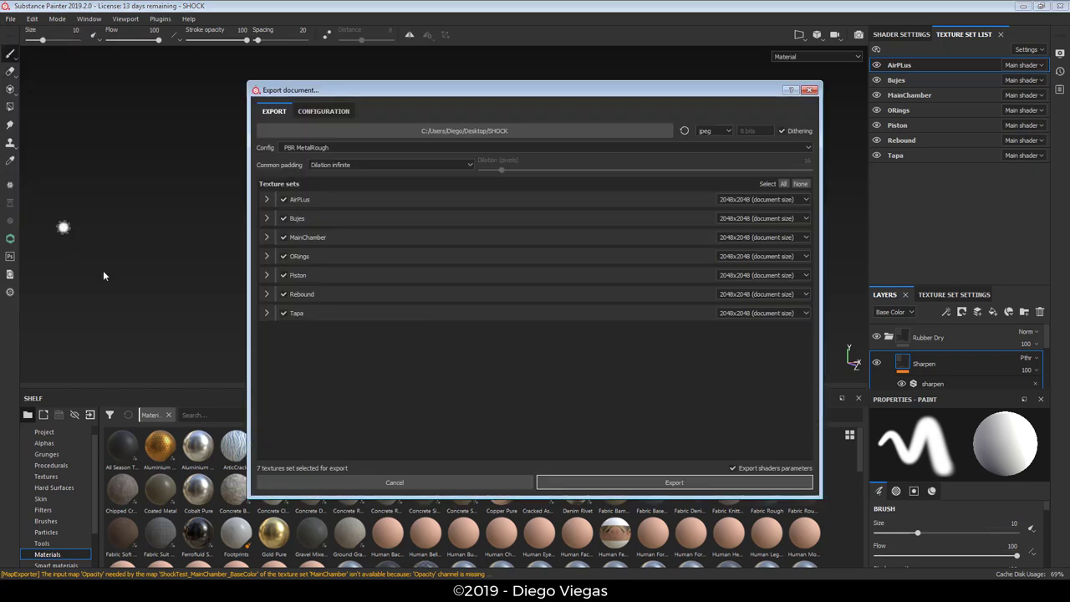
pyautogui.click(481, 129)
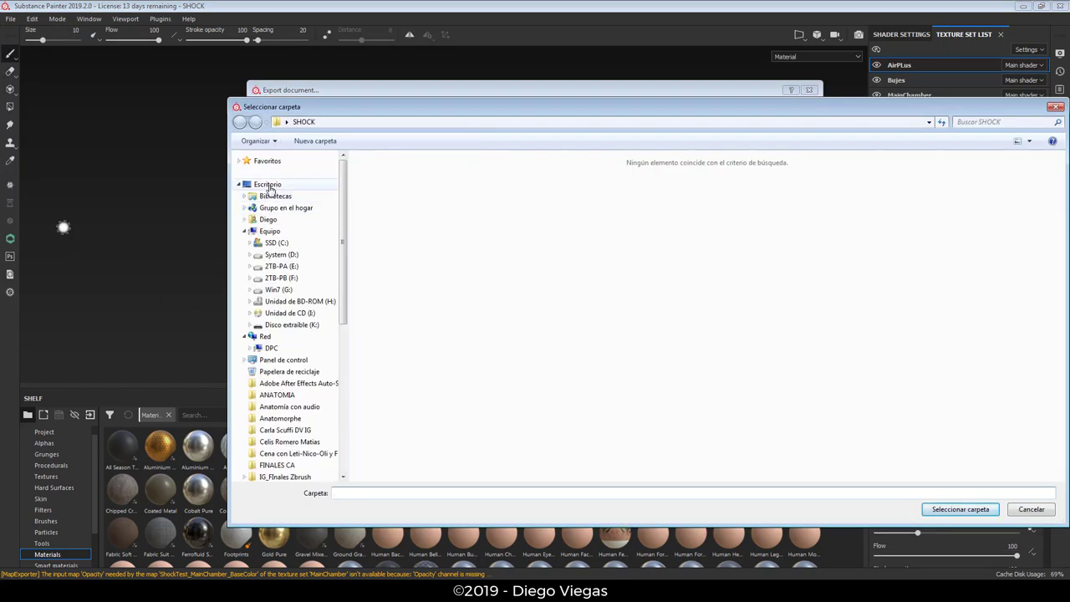
pyautogui.click(268, 184)
pyautogui.click(438, 249)
pyautogui.doubleClick(438, 249)
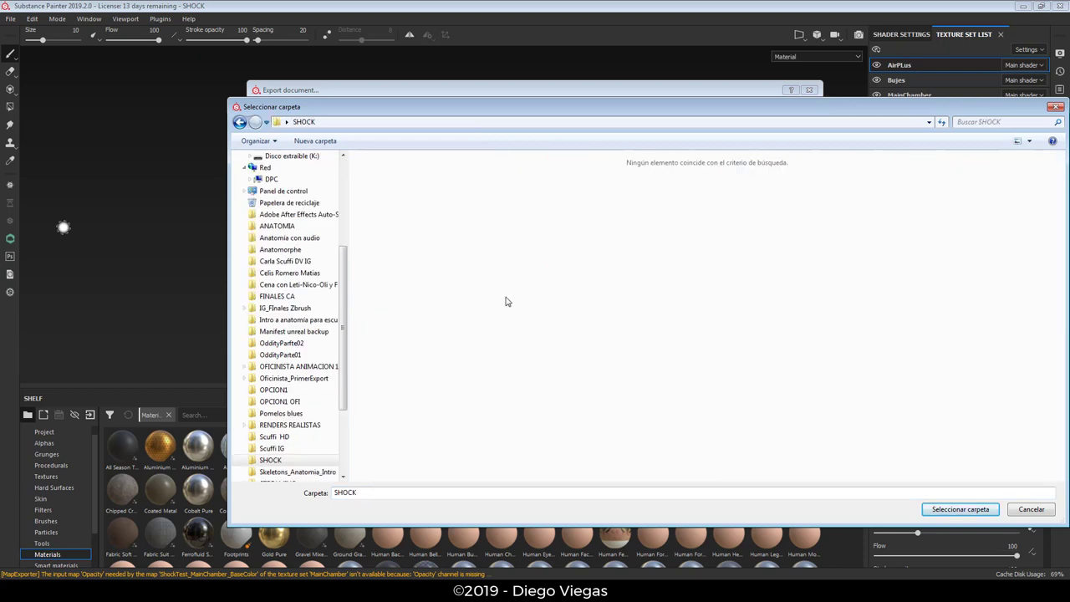
pyautogui.click(958, 513)
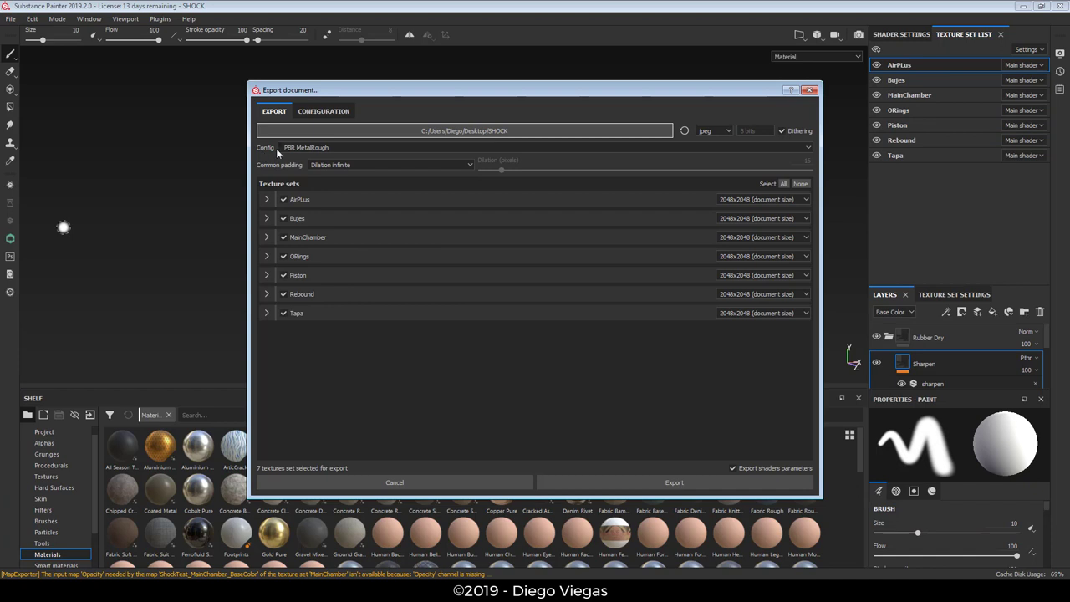
# Export all texture sets with the PBR MetalRough preset as JPEGs and dismiss the finished message.
pyautogui.click(306, 146)
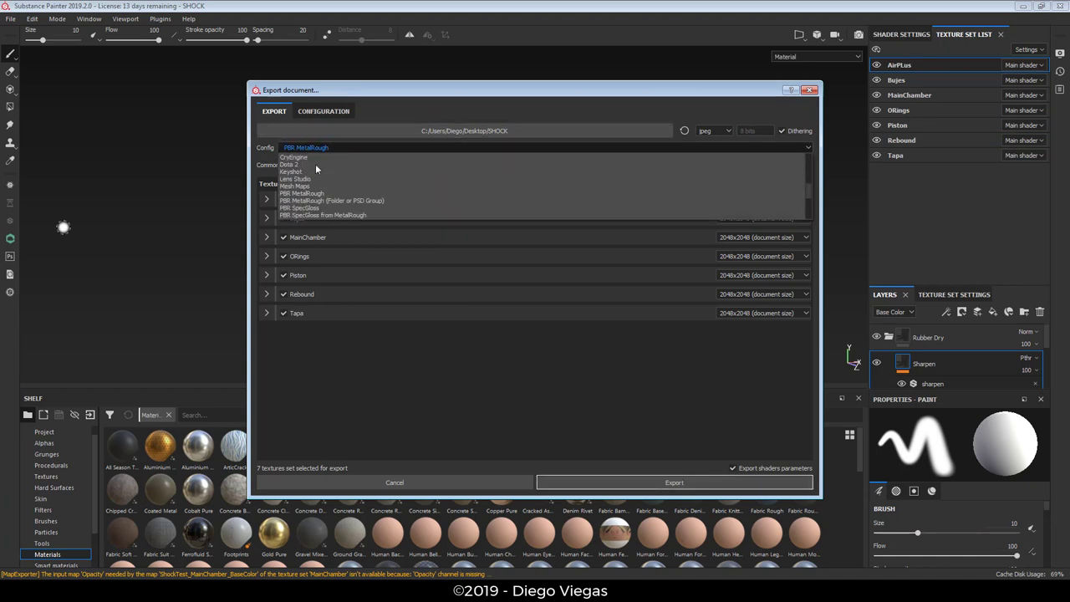
pyautogui.scroll(-3, 315, 163)
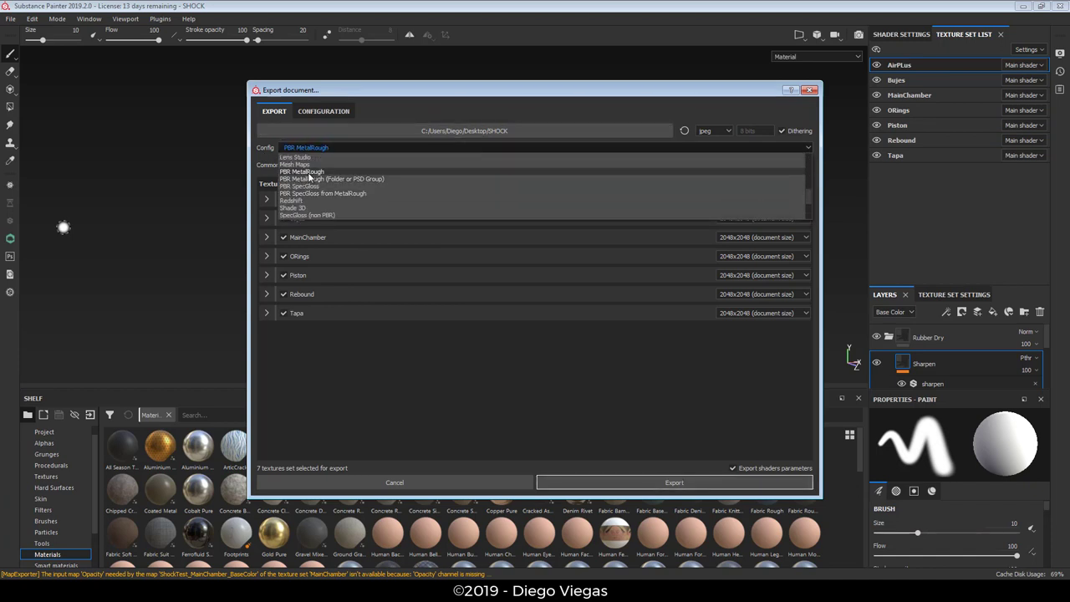
pyautogui.click(329, 172)
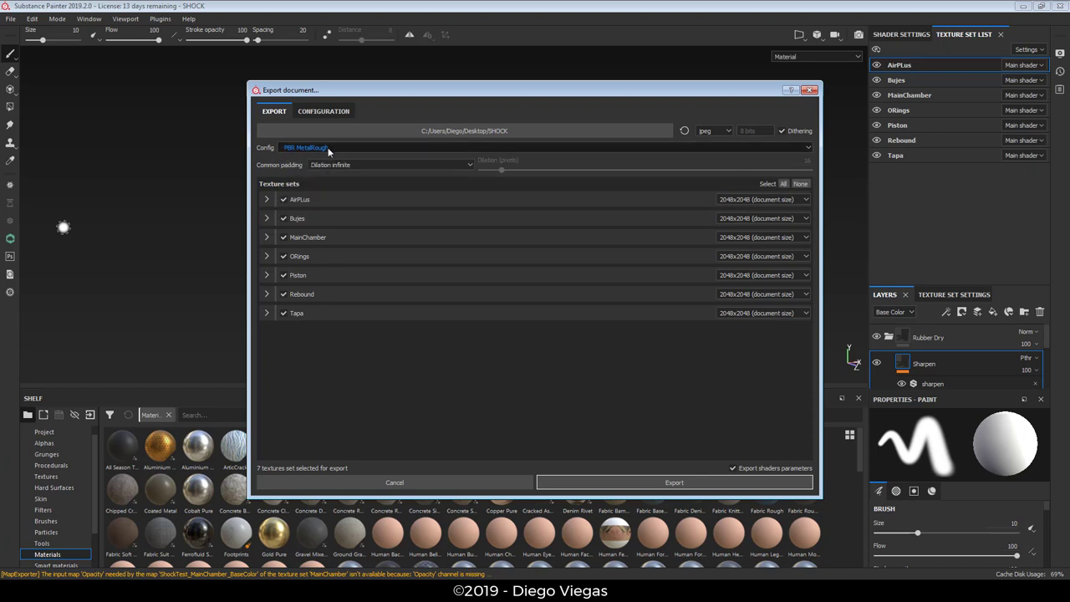
pyautogui.click(267, 199)
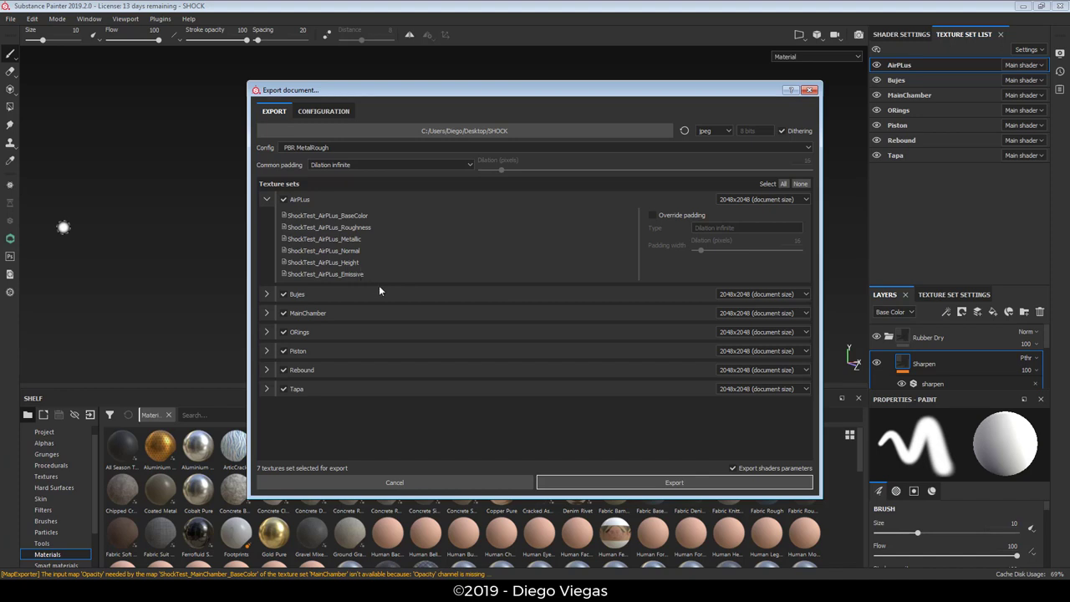
pyautogui.click(267, 199)
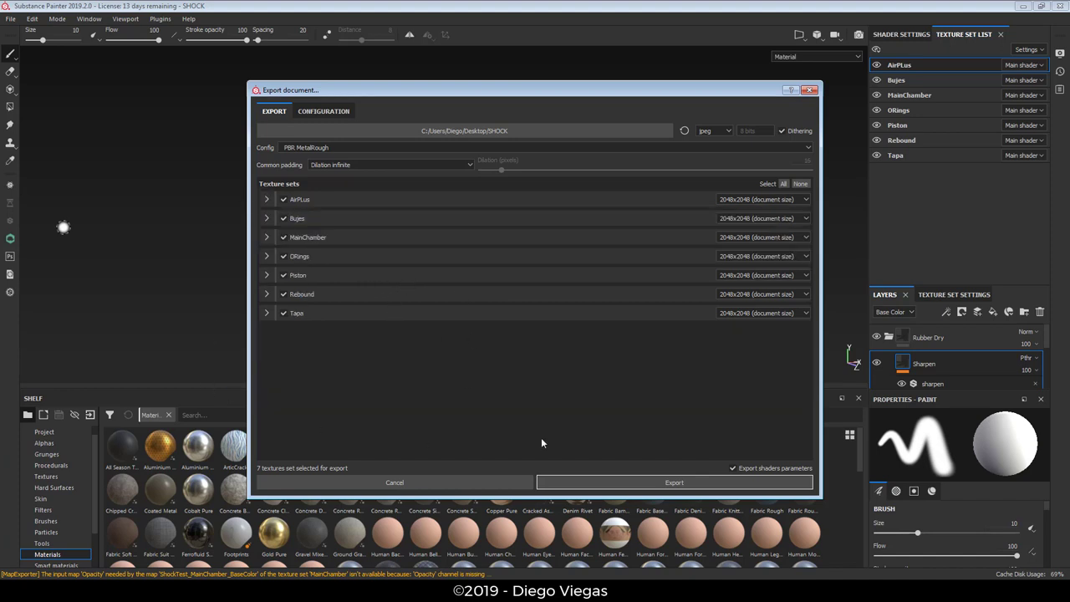
pyautogui.click(628, 484)
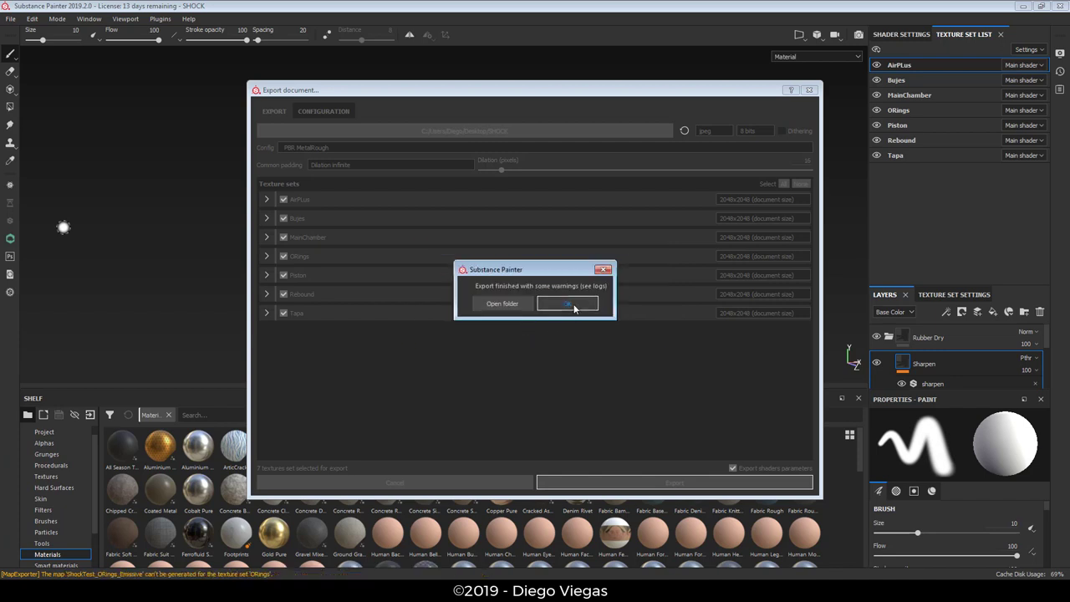
pyautogui.click(574, 308)
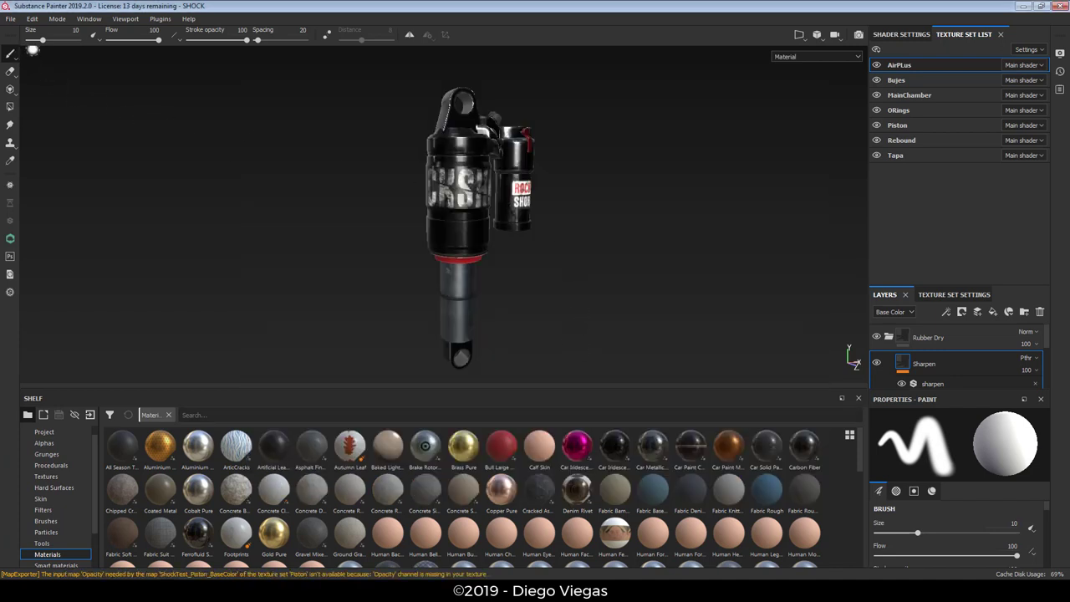
# Export the shock mesh as SHOCK.obj (Wavefront OBJ) into the SHOCK folder.
pyautogui.keyDown('alt'); pyautogui.moveTo(267, 203); pyautogui.dragTo(310, 229); pyautogui.keyUp('alt')
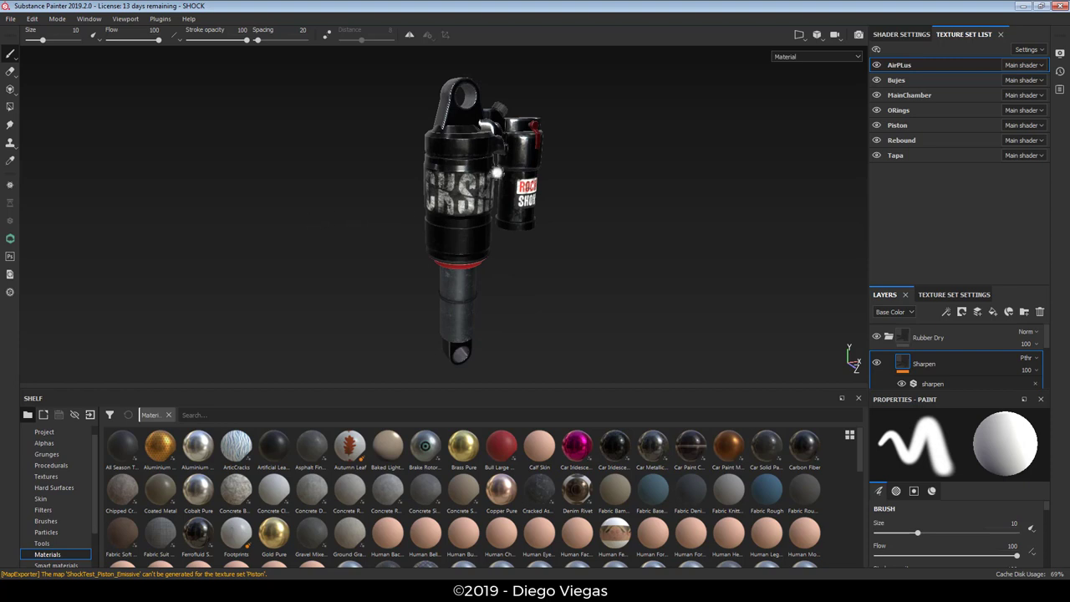
pyautogui.click(11, 18)
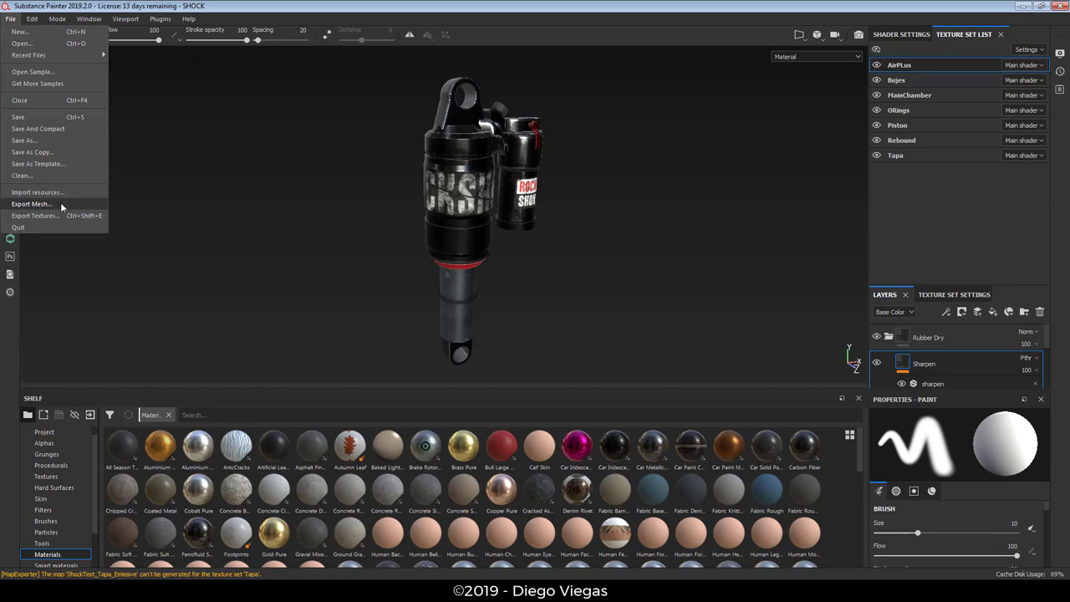
pyautogui.click(31, 204)
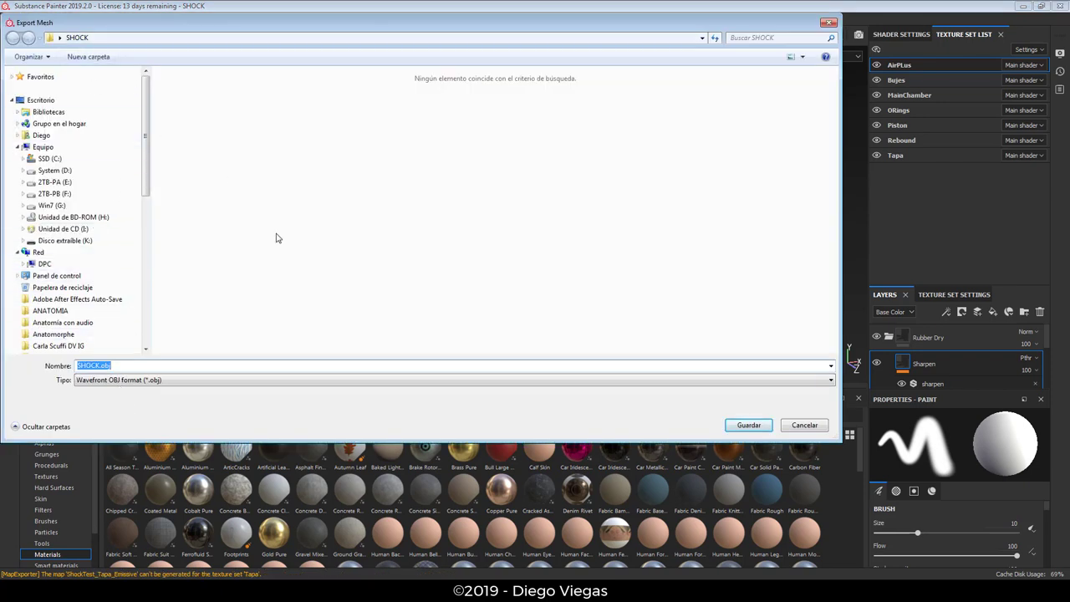
pyautogui.click(750, 428)
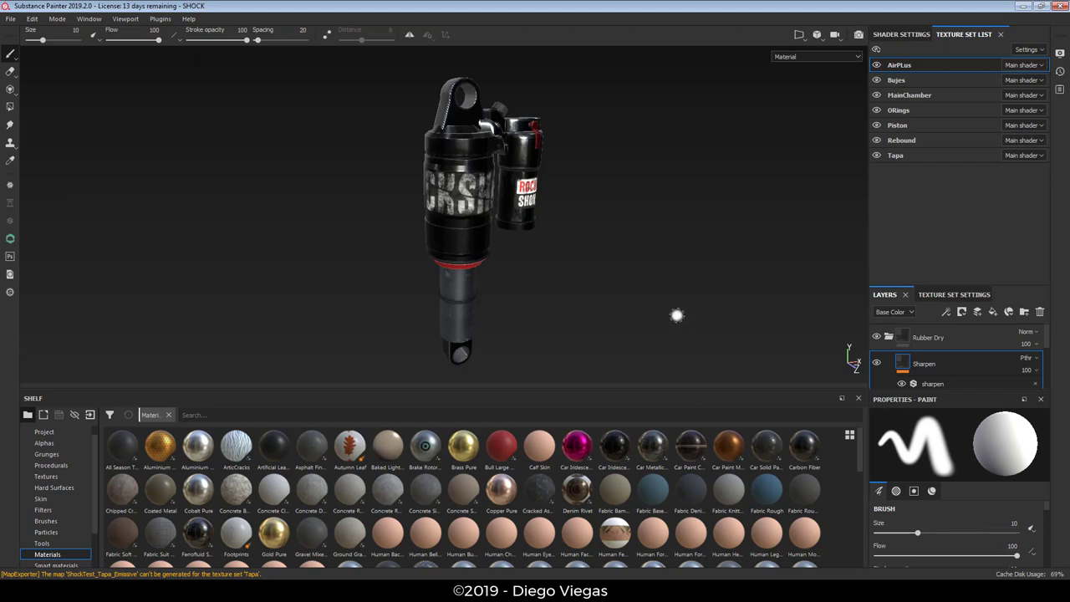
# Launch Marmoset Toolbag 3 from the Start search using 'marmo'.
pyautogui.press('super')
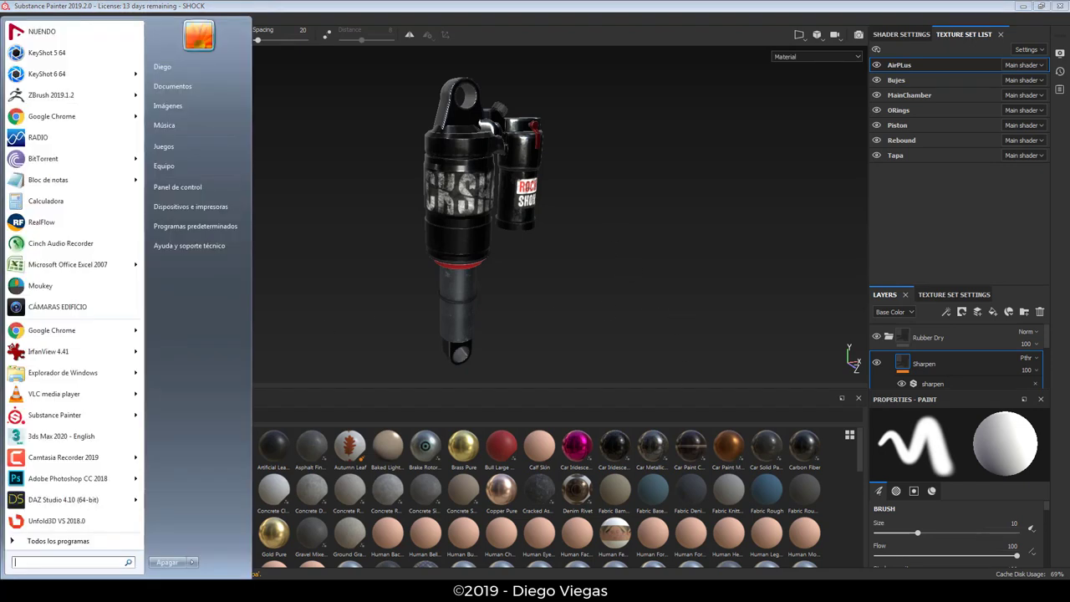
pyautogui.write('marmo')
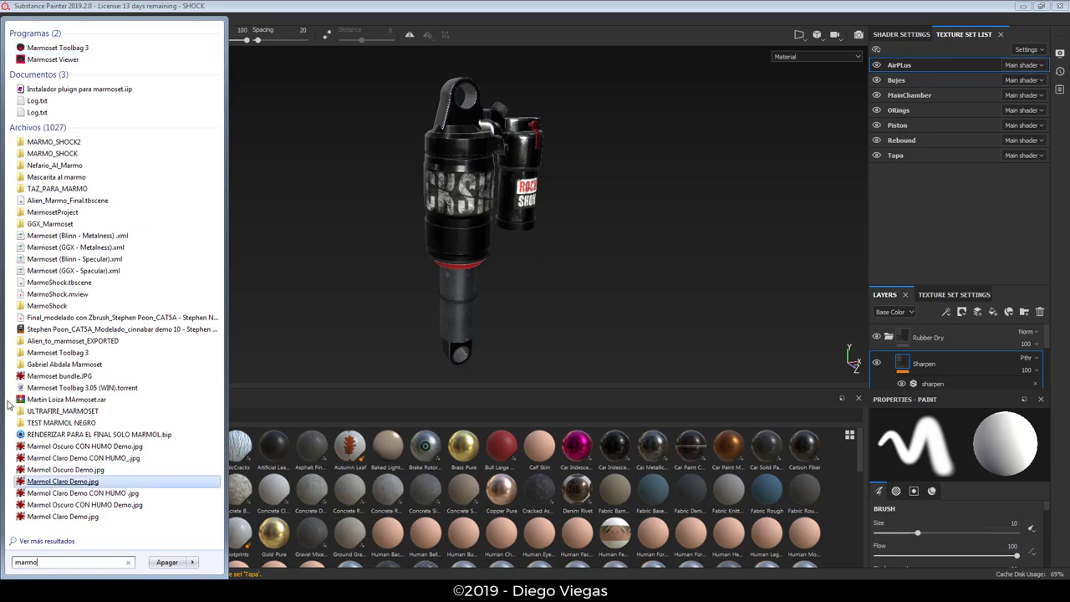
pyautogui.click(104, 55)
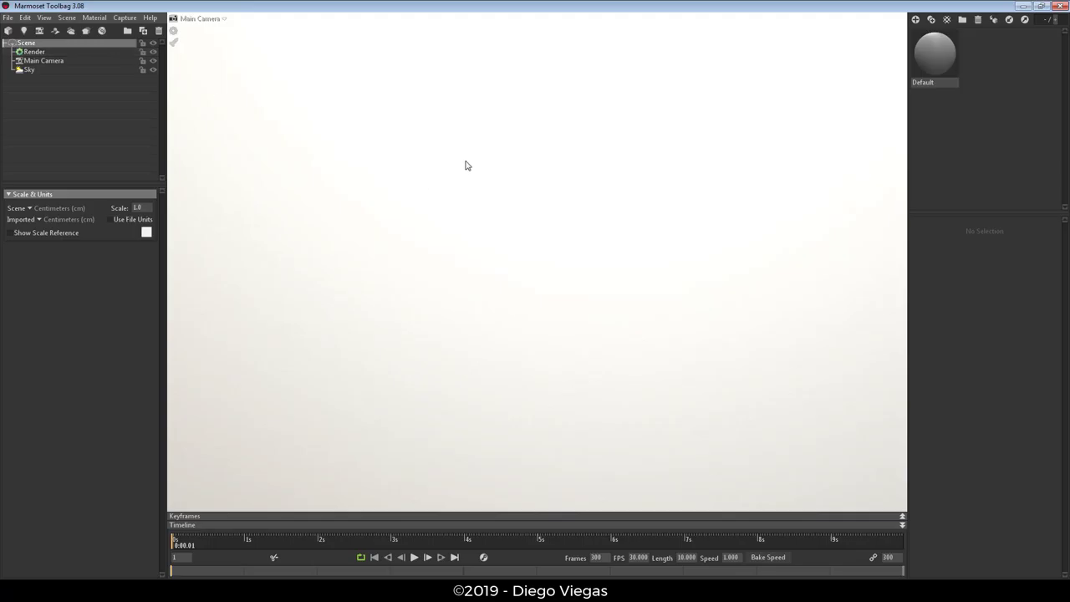
# Import SHOCK.obj from the Desktop SHOCK folder into the Marmoset scene.
pyautogui.click(408, 197)
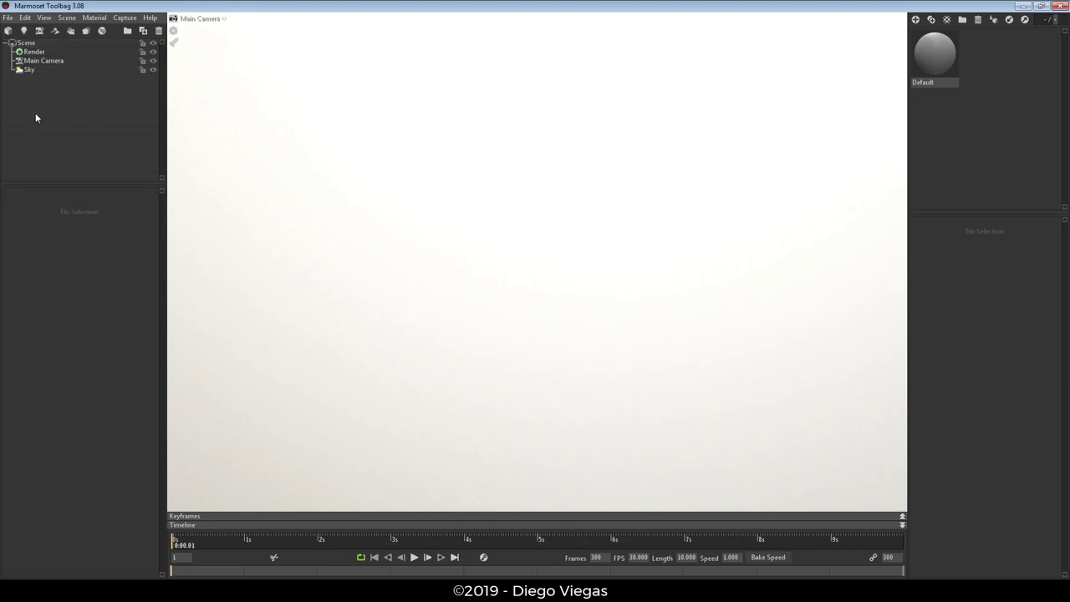
pyautogui.click(8, 18)
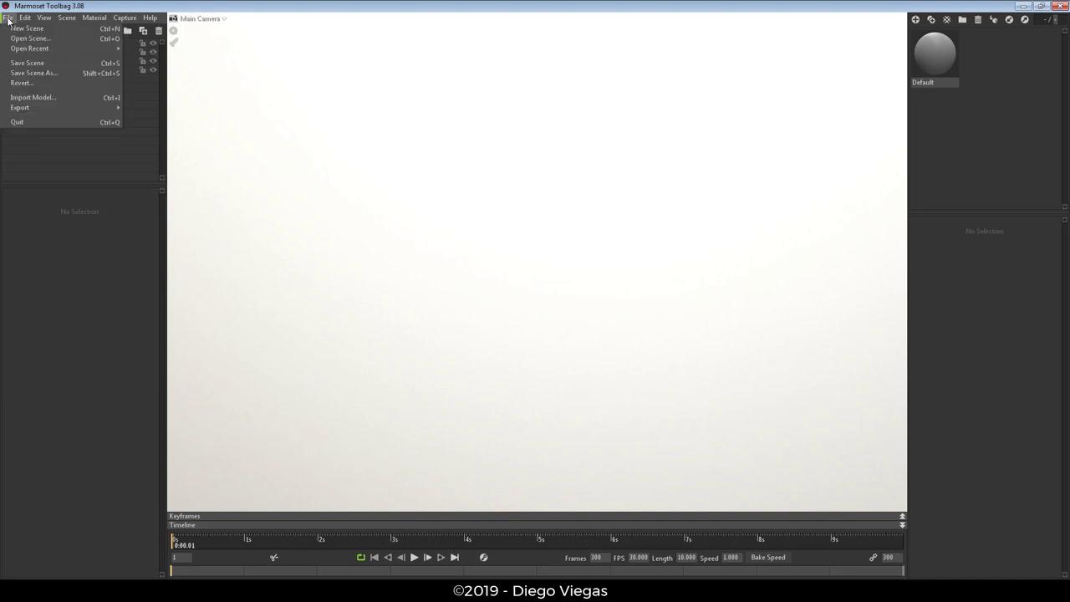
pyautogui.click(56, 98)
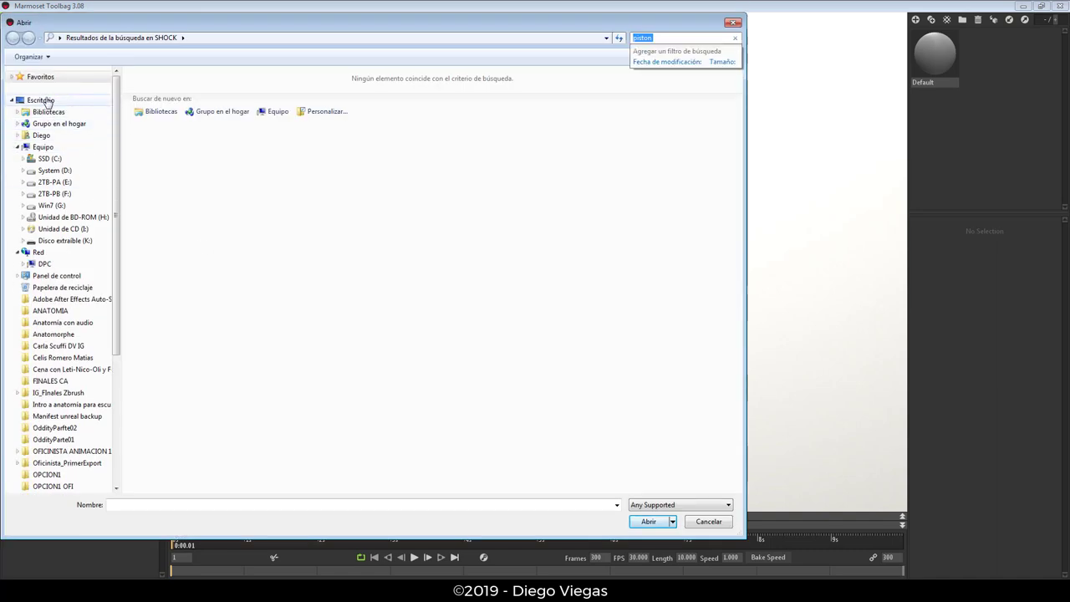
pyautogui.click(41, 100)
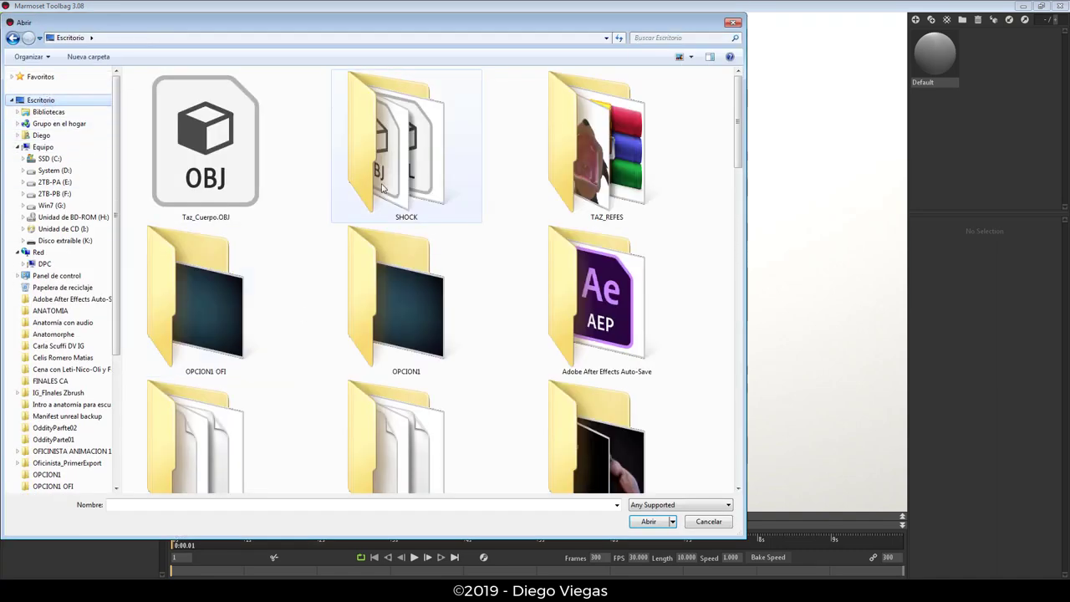
pyautogui.doubleClick(383, 187)
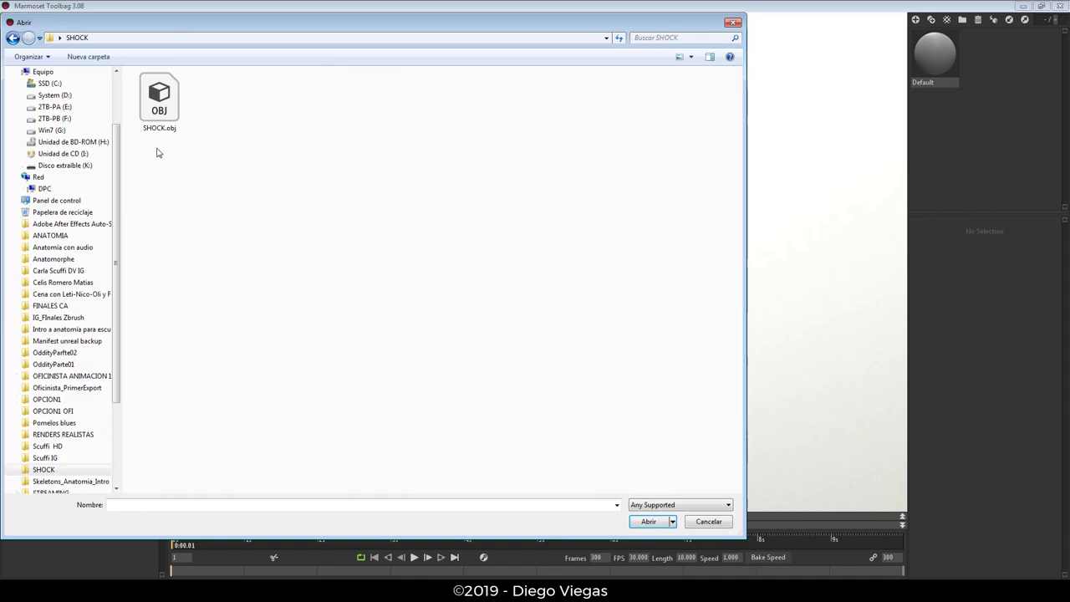
pyautogui.doubleClick(166, 107)
pyautogui.click(620, 313)
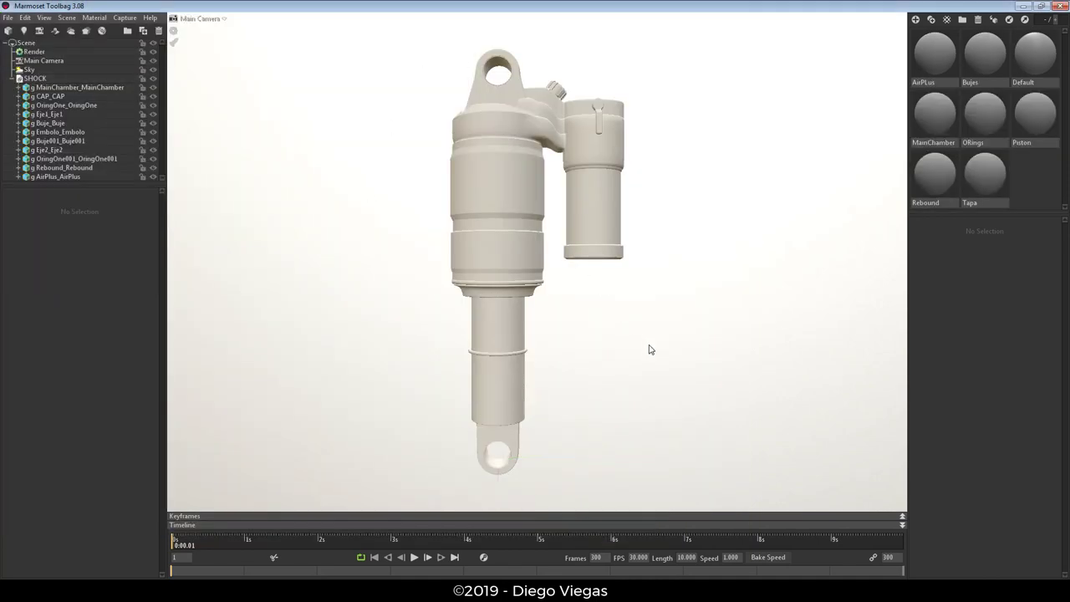
pyautogui.scroll(3, 614, 359)
pyautogui.scroll(-4, 580, 359)
pyautogui.moveTo(561, 325)
pyautogui.mouseDown()
pyautogui.moveTo(583, 307)
pyautogui.moveTo(620, 358)
pyautogui.moveTo(534, 334)
pyautogui.moveTo(270, 343)
pyautogui.moveTo(434, 357)
pyautogui.moveTo(631, 338)
pyautogui.moveTo(563, 332)
pyautogui.moveTo(616, 327)
pyautogui.moveTo(584, 328)
pyautogui.mouseUp()
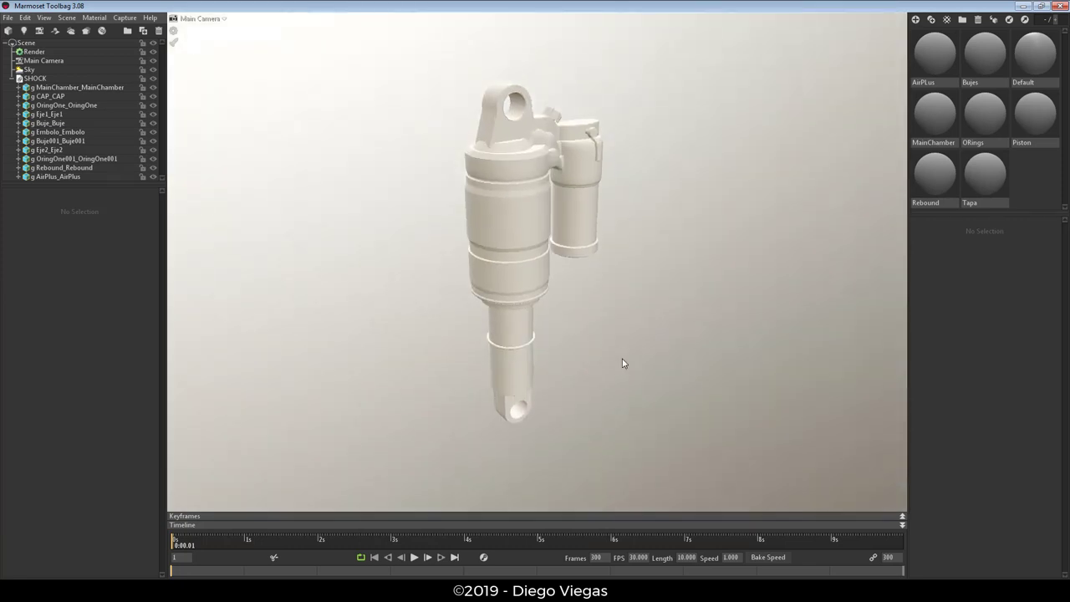
pyautogui.moveTo(562, 368)
pyautogui.mouseDown(button='right')
pyautogui.moveTo(563, 389)
pyautogui.moveTo(562, 359)
pyautogui.mouseUp(button='right')
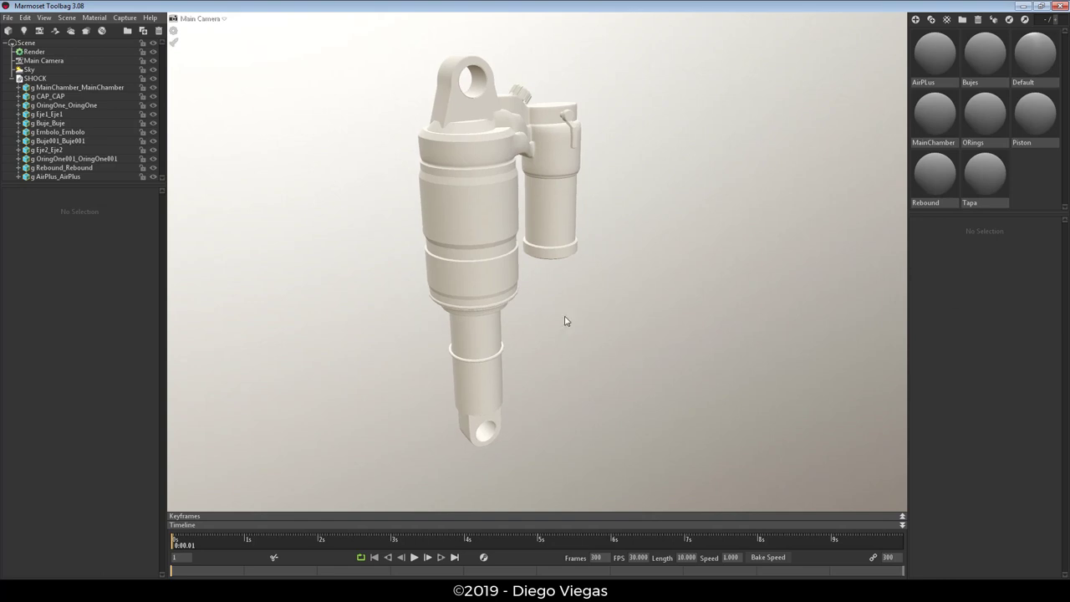
pyautogui.moveTo(565, 321)
pyautogui.mouseDown()
pyautogui.moveTo(519, 322)
pyautogui.moveTo(542, 344)
pyautogui.moveTo(599, 323)
pyautogui.moveTo(544, 330)
pyautogui.moveTo(583, 353)
pyautogui.moveTo(546, 301)
pyautogui.moveTo(556, 339)
pyautogui.mouseUp()
pyautogui.scroll(-2, 549, 326)
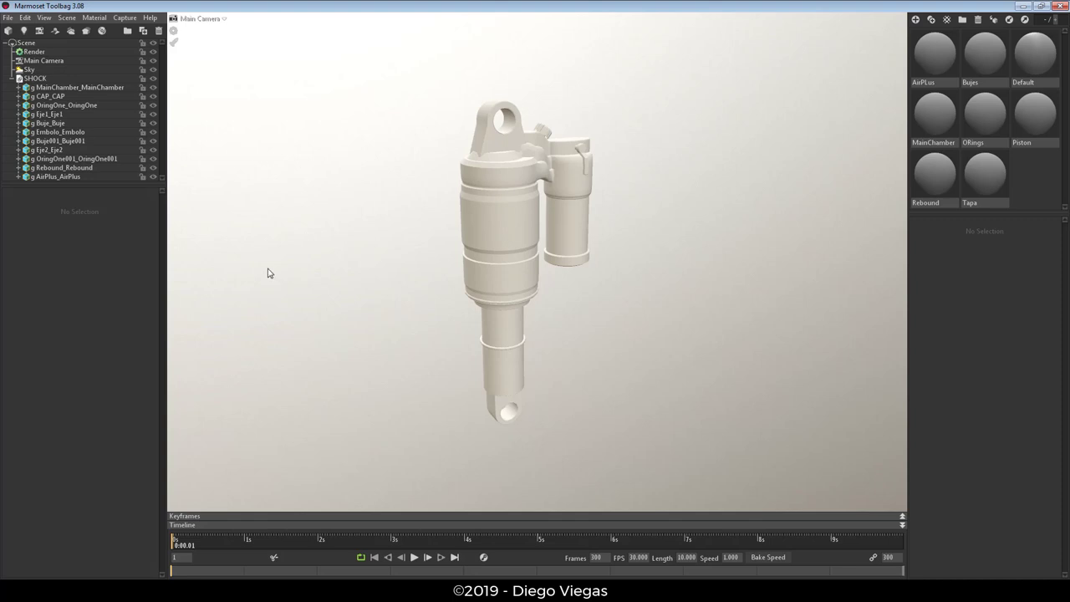
pyautogui.moveTo(72, 185); pyautogui.dragTo(75, 239)
pyautogui.click(35, 79)
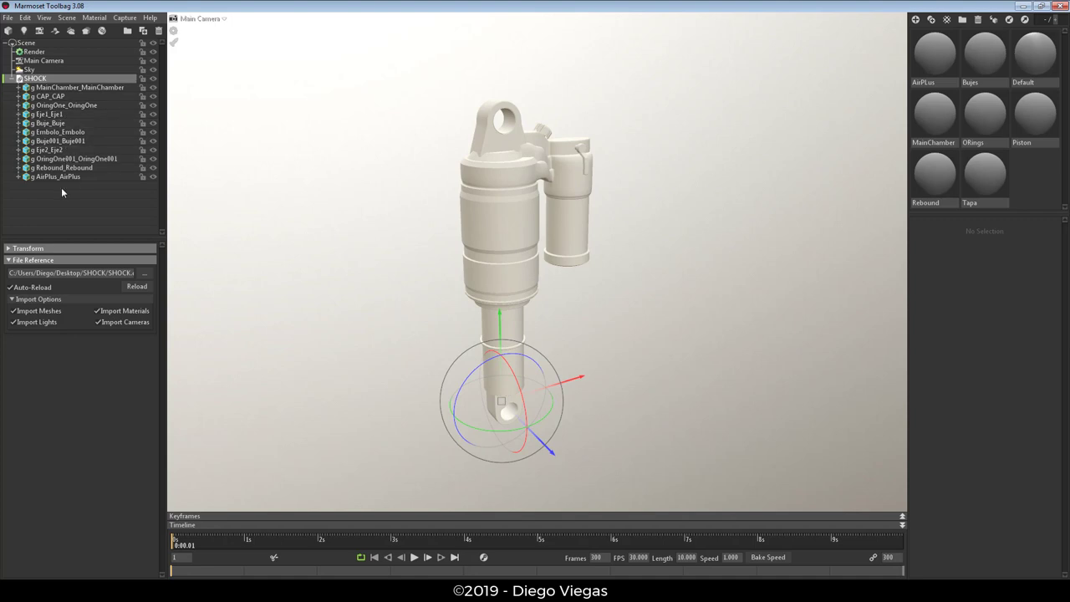
pyautogui.click(36, 70)
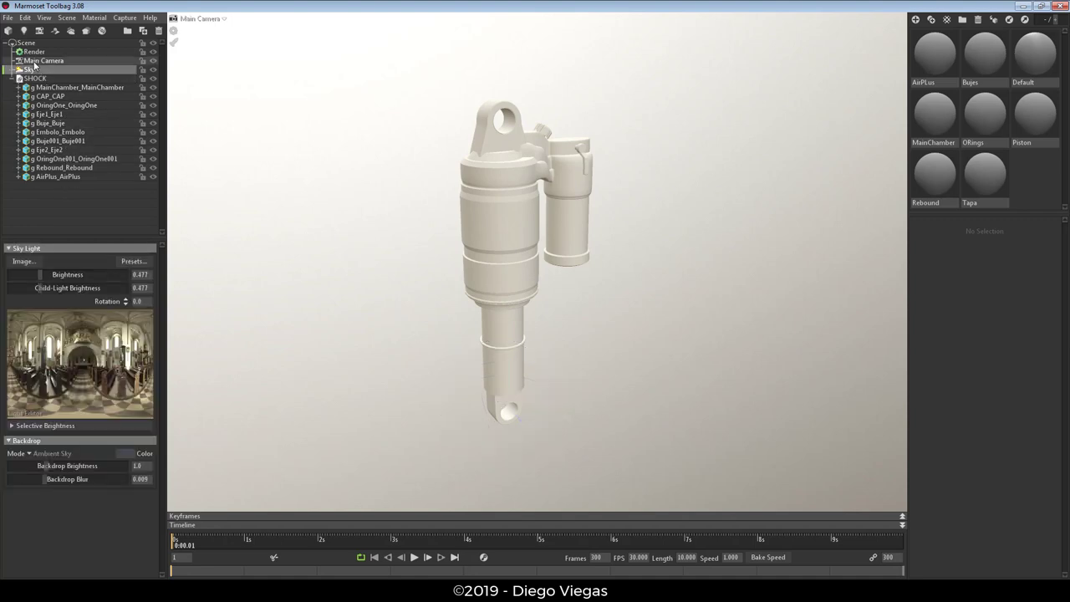
pyautogui.click(38, 60)
pyautogui.click(35, 51)
pyautogui.click(32, 62)
pyautogui.click(32, 70)
pyautogui.click(33, 52)
pyautogui.click(33, 61)
pyautogui.click(30, 71)
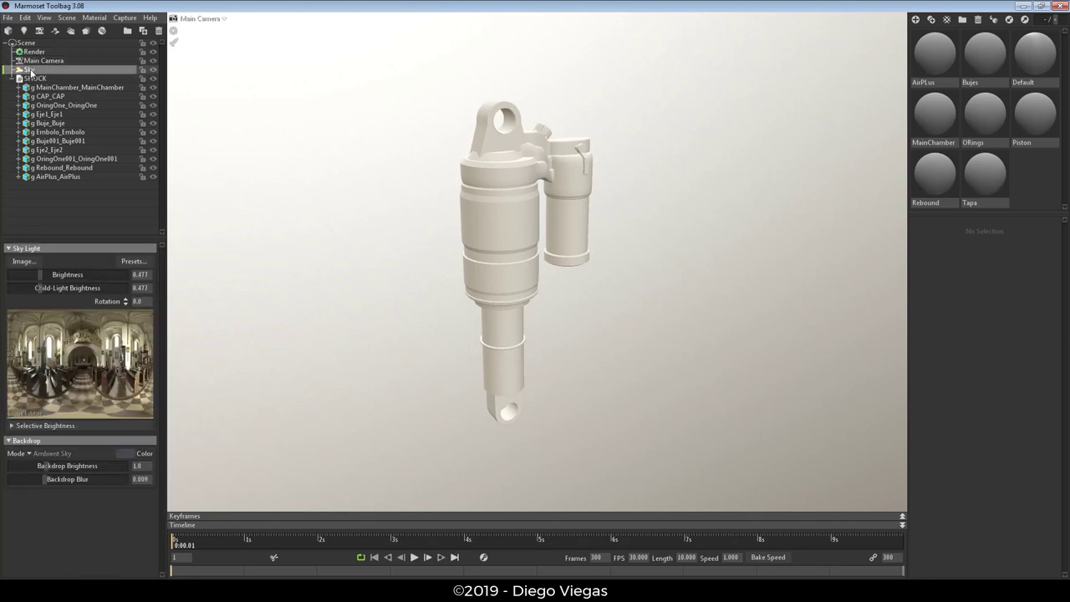
pyautogui.click(34, 78)
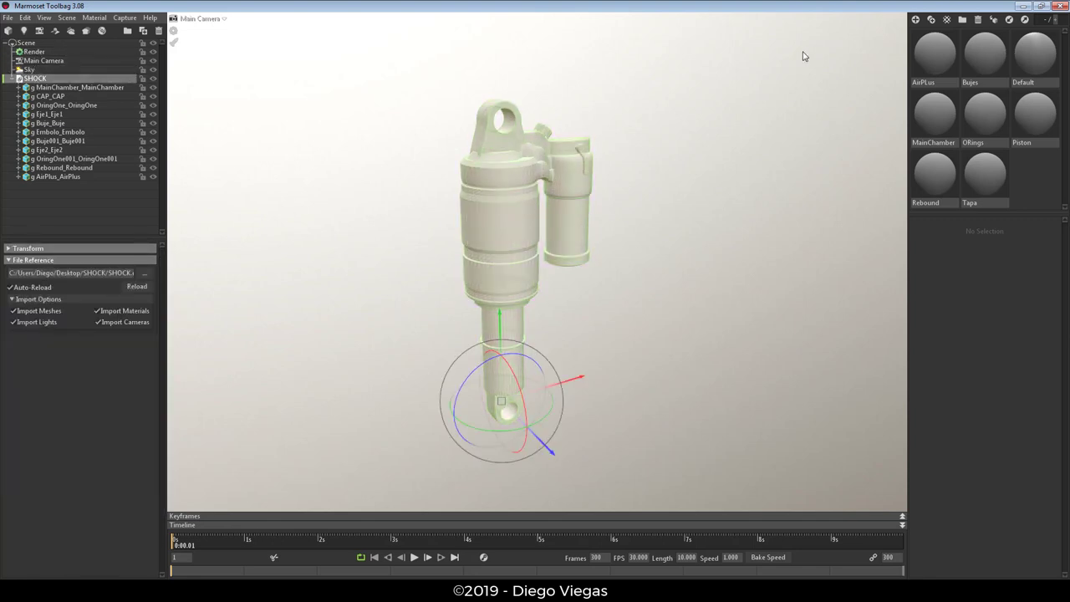
pyautogui.click(744, 284)
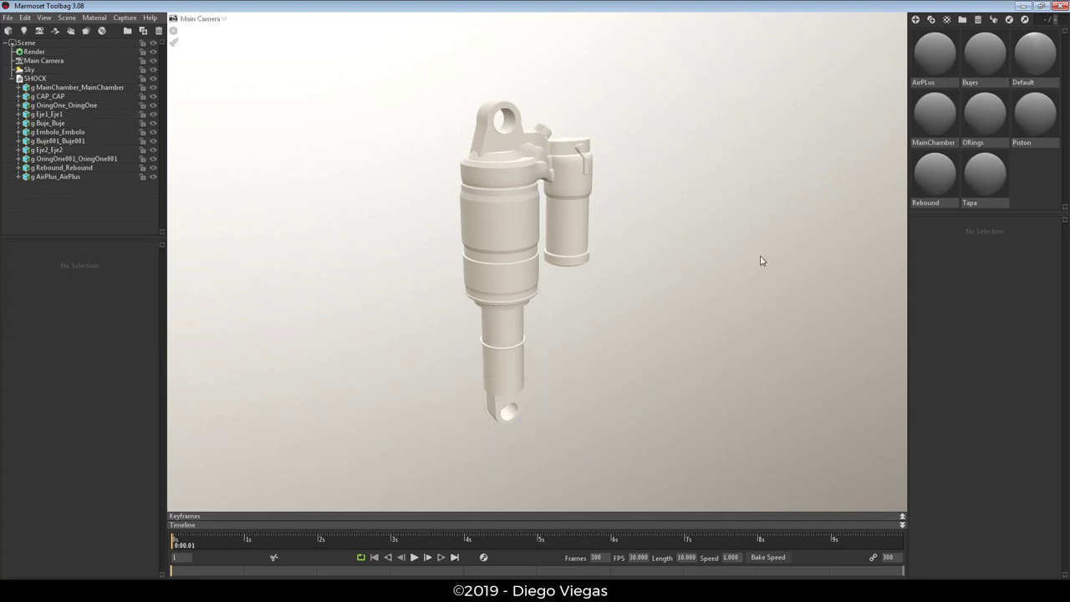
# Drag MainChamber material onto the chamber and load ShockTest_MainChamber_BaseColor.jpg as its albedo.
pyautogui.click(492, 235)
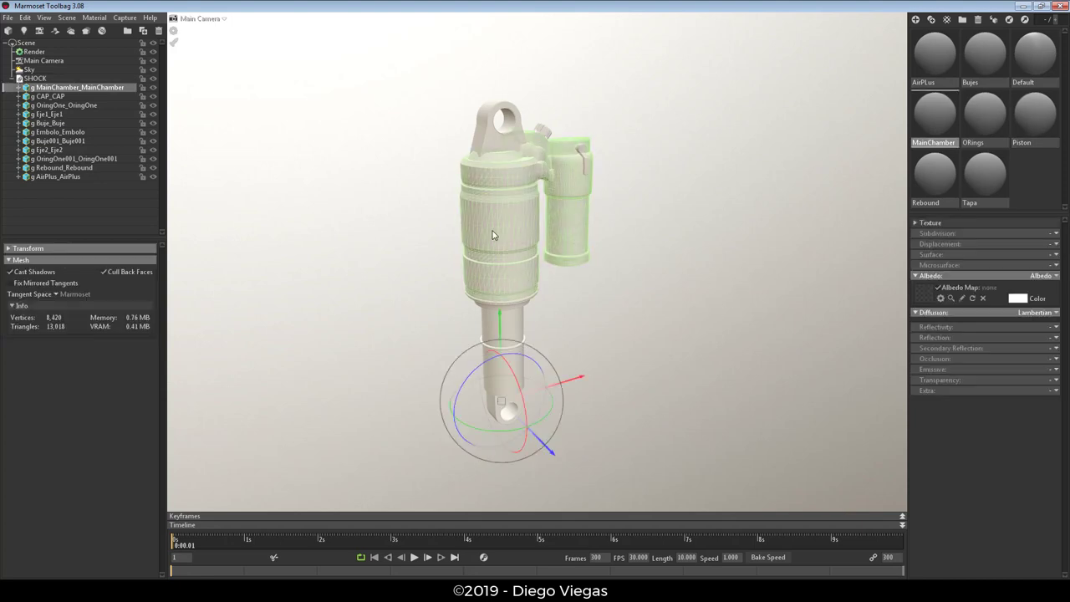
pyautogui.click(493, 235)
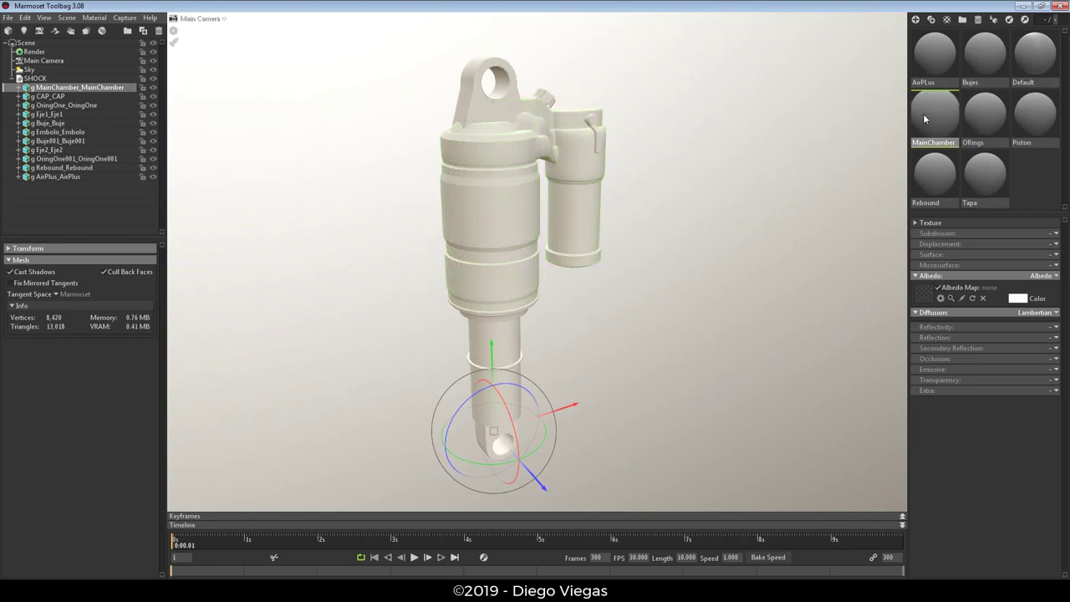
pyautogui.moveTo(943, 151); pyautogui.dragTo(493, 196)
pyautogui.click(925, 297)
pyautogui.write('main')
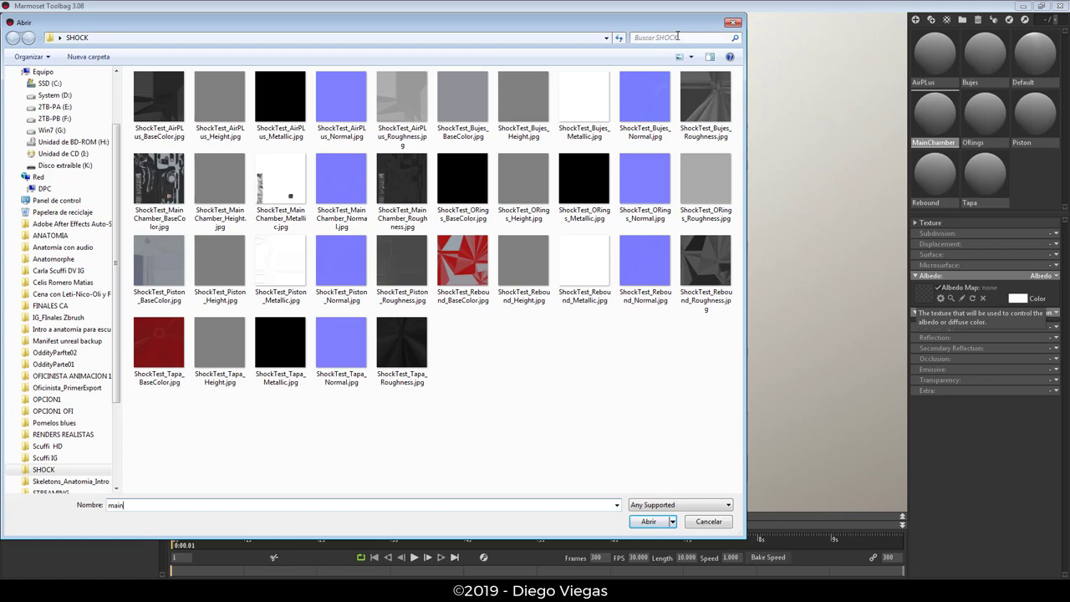
pyautogui.click(677, 37)
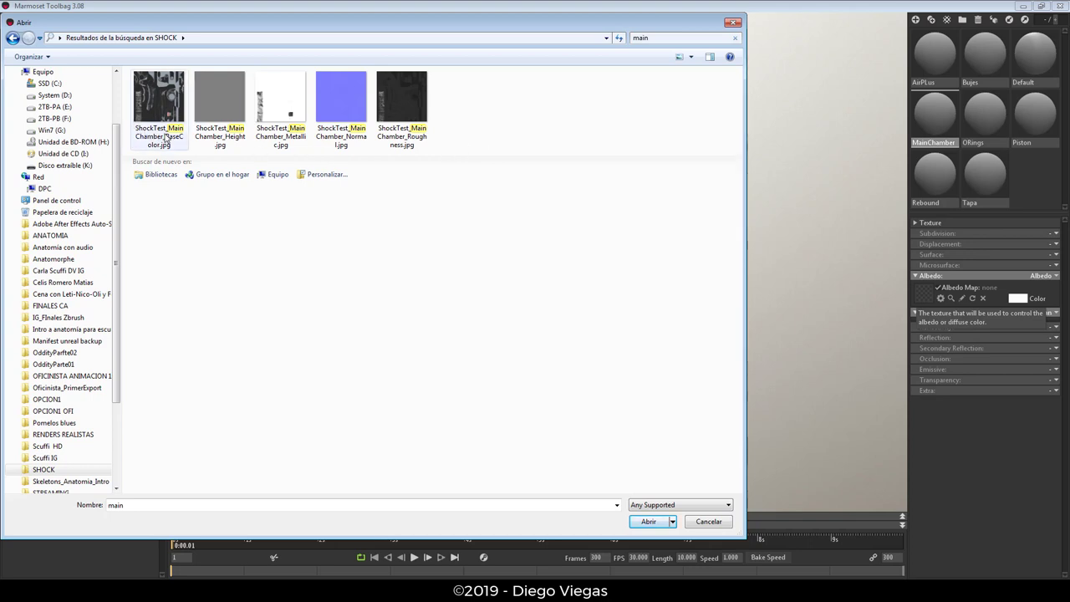
pyautogui.moveTo(159, 109)
pyautogui.write('main')
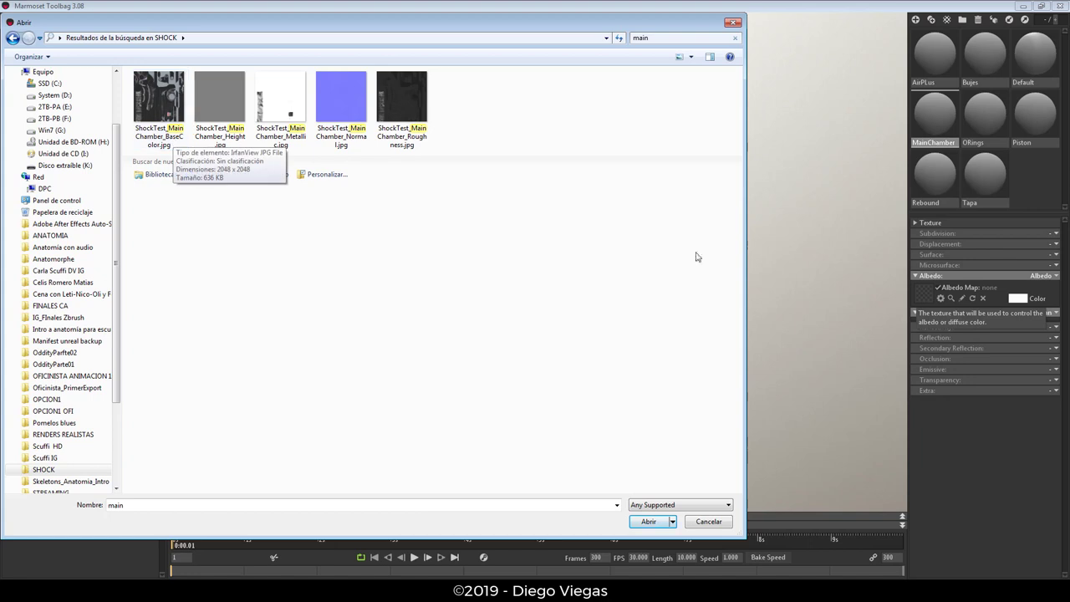
pyautogui.doubleClick(159, 98)
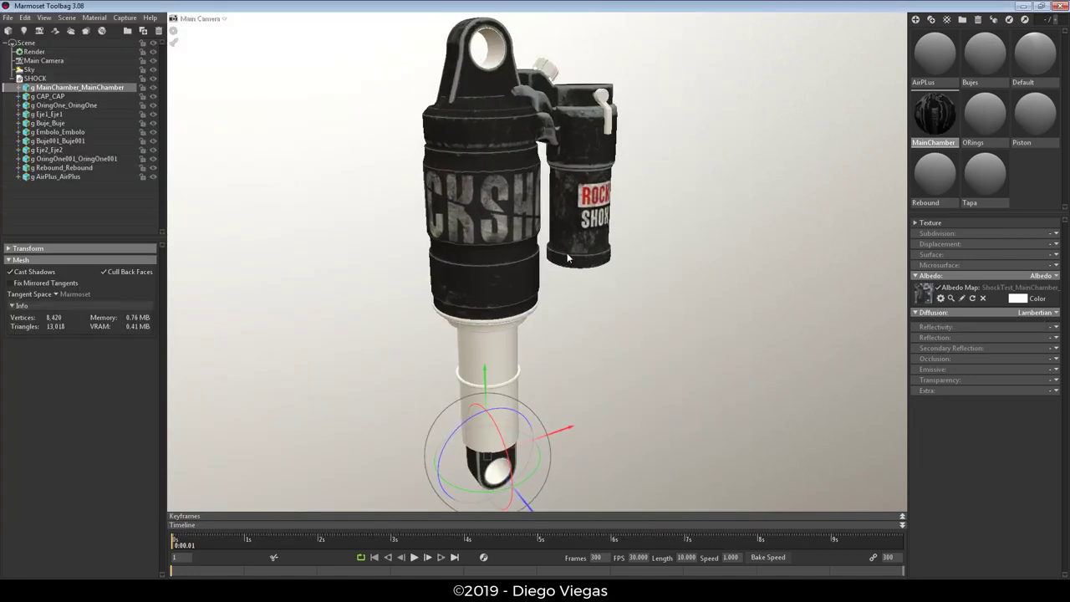
# Set MainChamber's surface to Normals and load ShockTest_MainChamber_Normal.jpg as its normal map.
pyautogui.moveTo(658, 321)
pyautogui.mouseDown()
pyautogui.moveTo(661, 352)
pyautogui.moveTo(635, 316)
pyautogui.mouseUp()
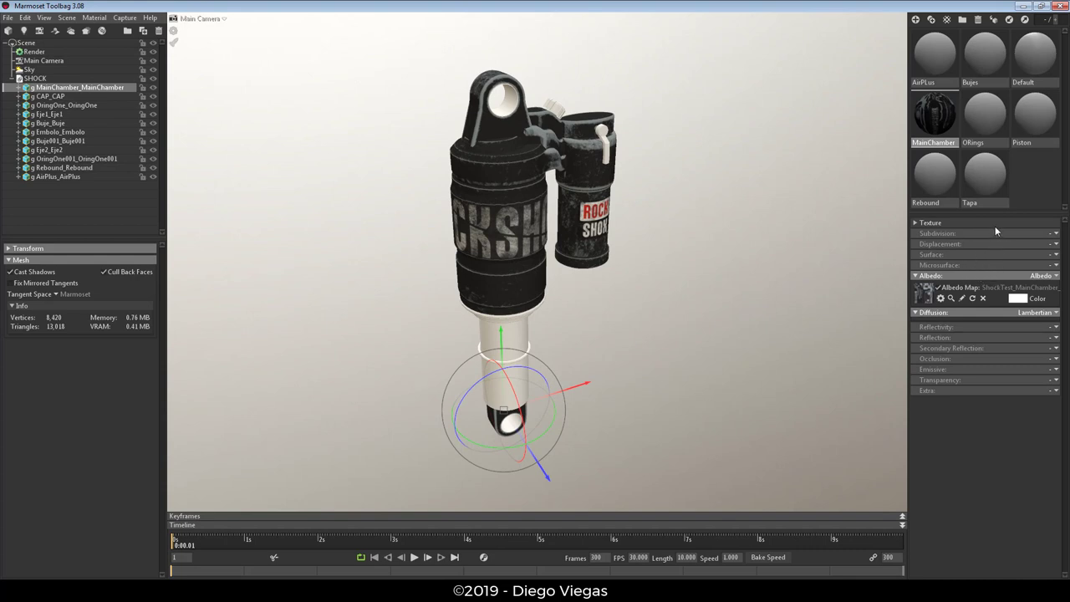
pyautogui.click(1054, 255)
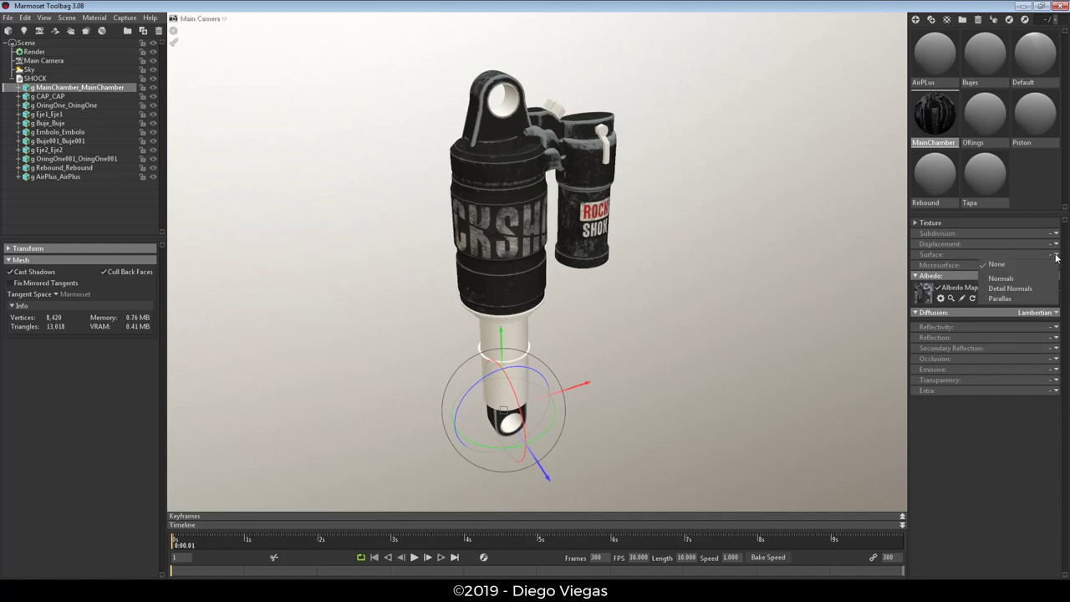
pyautogui.click(1010, 279)
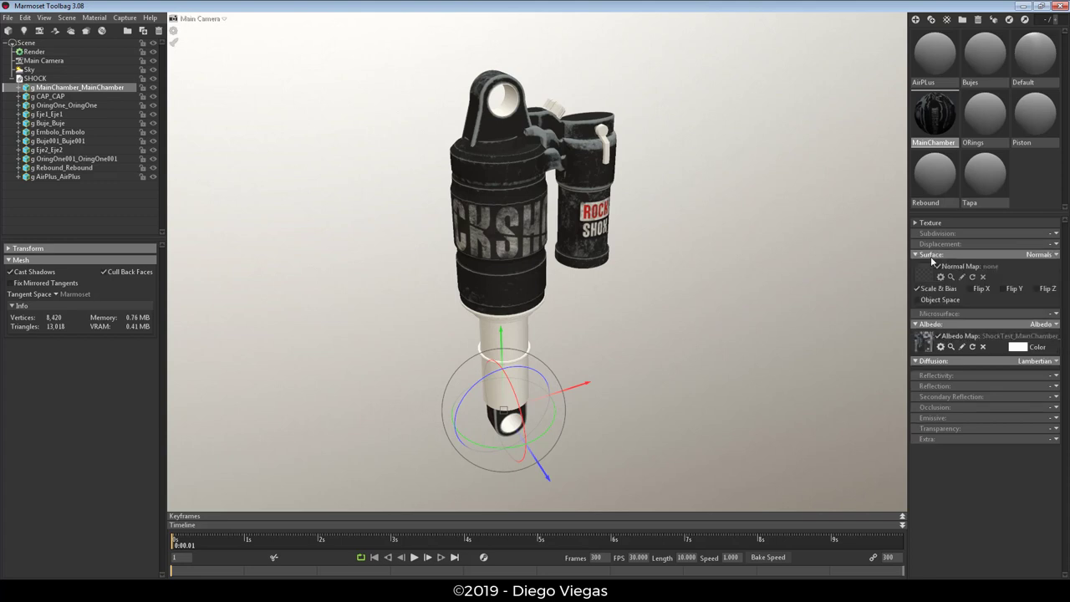
pyautogui.scroll(2, 609, 327)
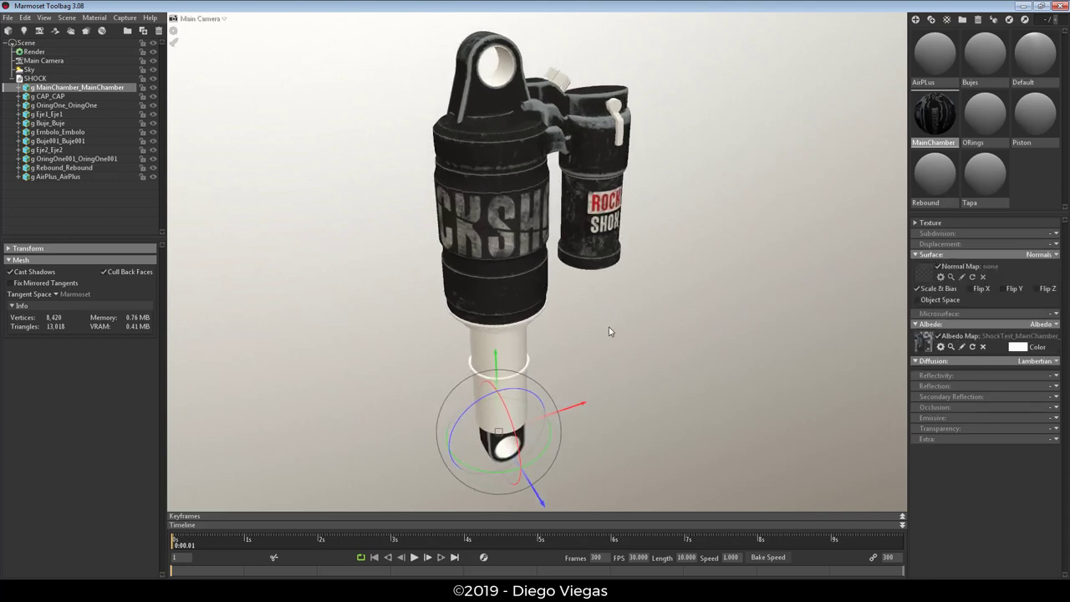
pyautogui.click(925, 273)
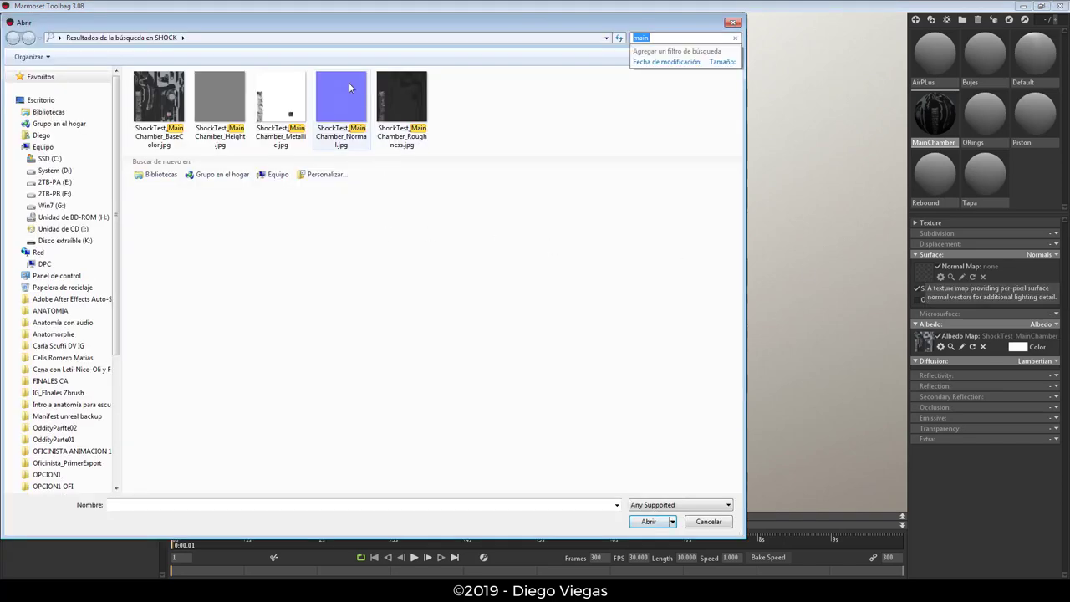
pyautogui.click(351, 109)
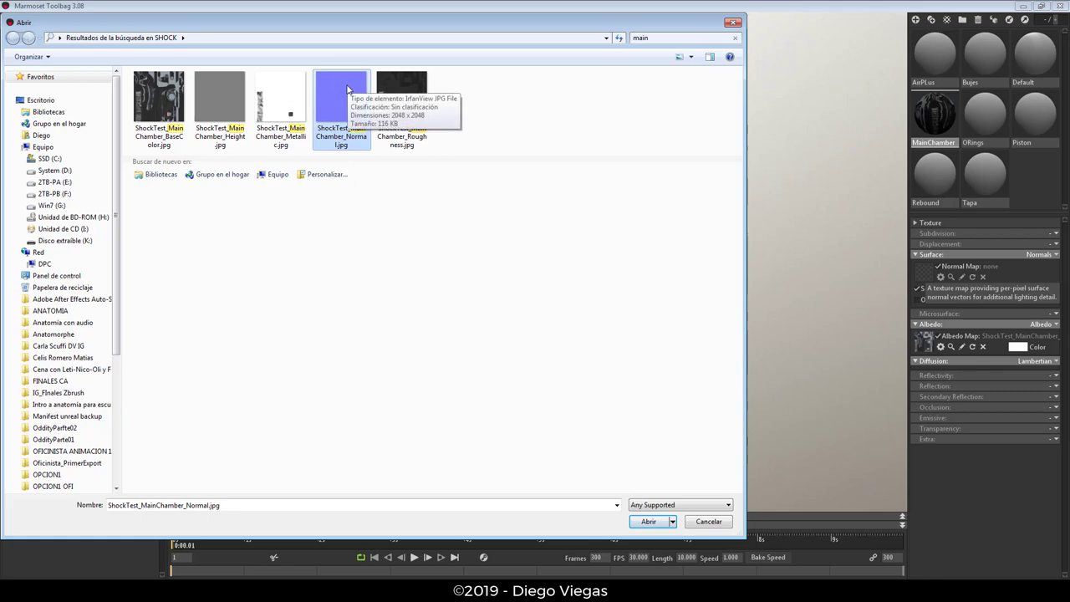
pyautogui.doubleClick(348, 88)
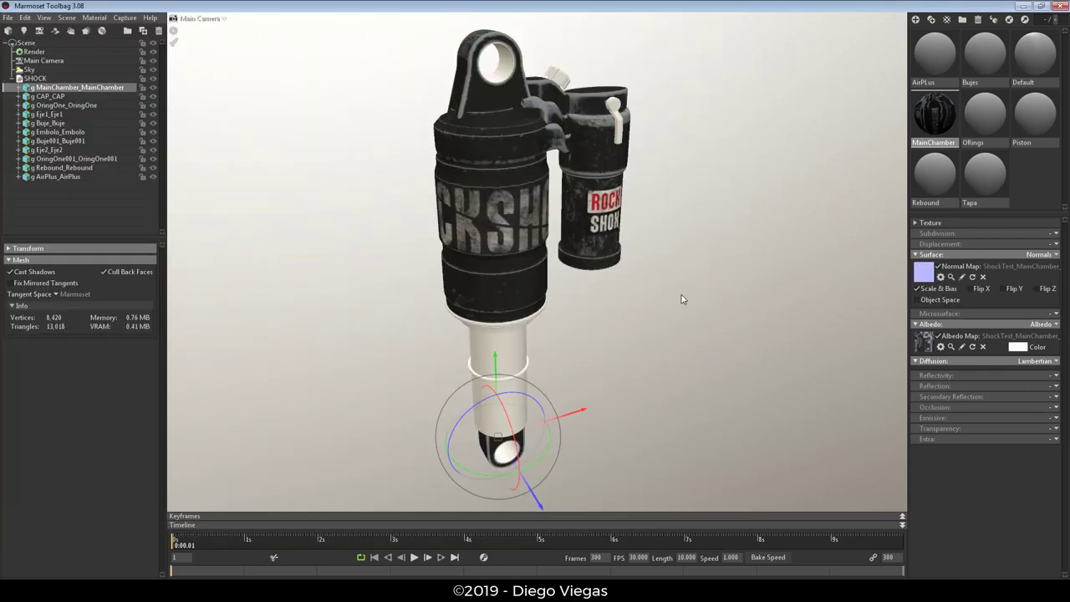
pyautogui.scroll(2, 475, 189)
pyautogui.scroll(-2, 475, 189)
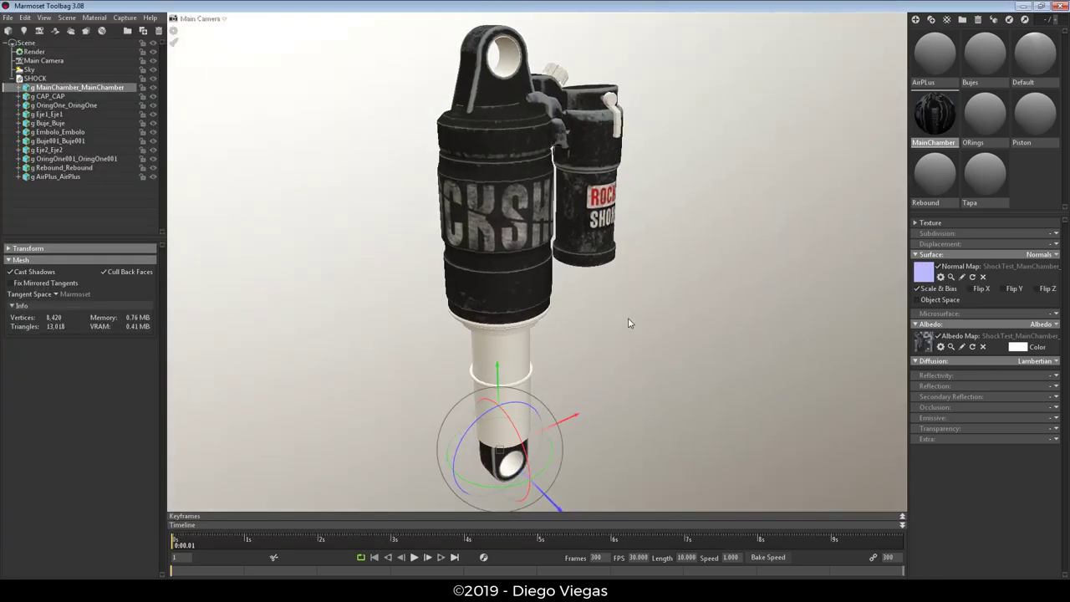
pyautogui.moveTo(474, 189)
pyautogui.mouseDown()
pyautogui.moveTo(612, 349)
pyautogui.moveTo(650, 219)
pyautogui.mouseUp()
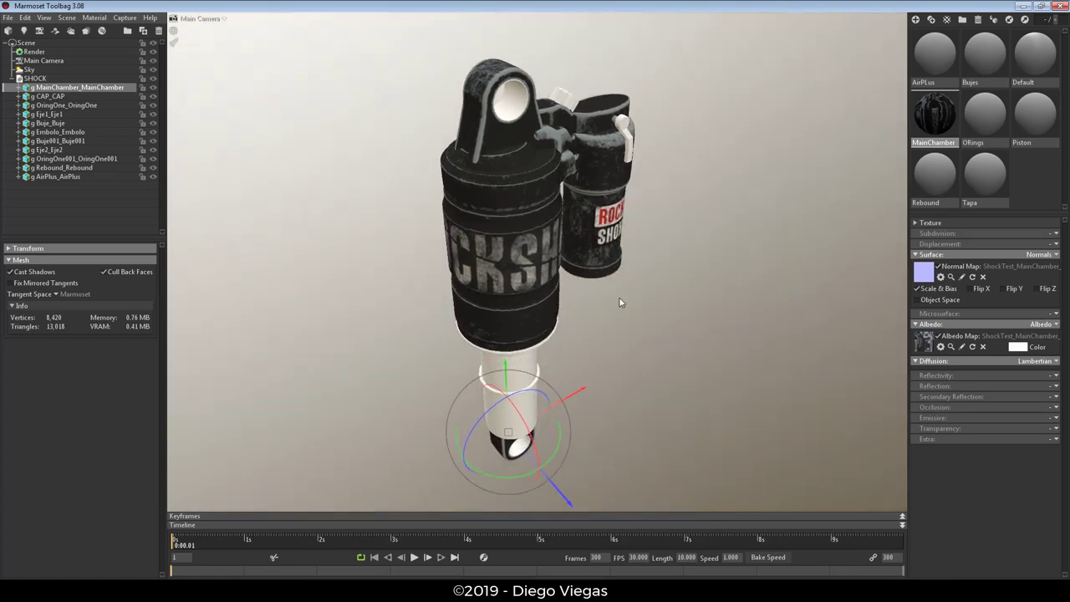
pyautogui.moveTo(619, 302); pyautogui.dragTo(619, 375)
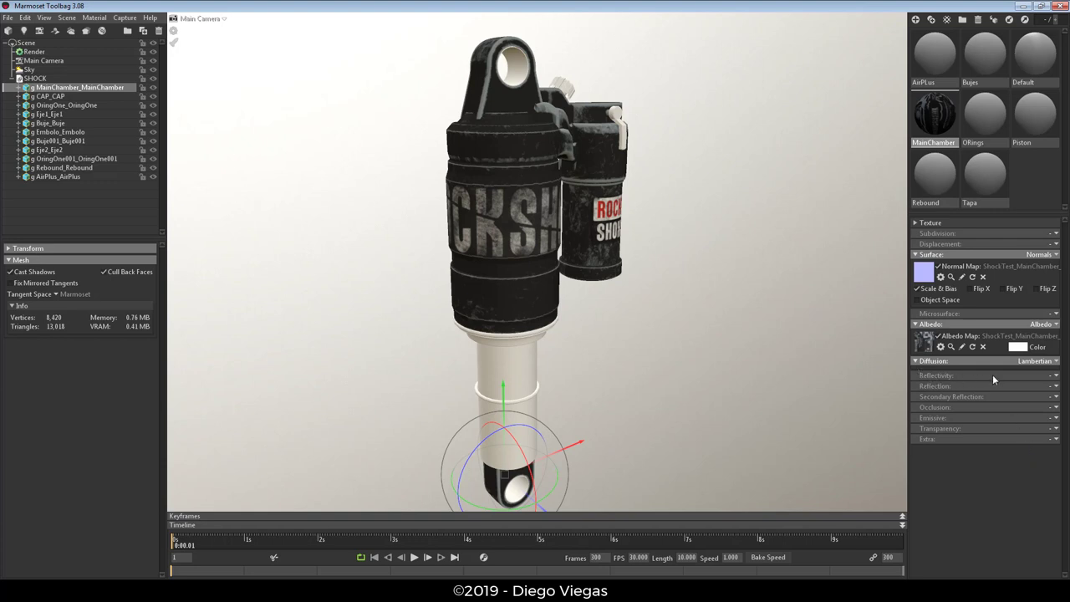
# Set MainChamber reflectivity to Metalness using ShockTest_MainChamber_Metallic.jpg as the metalness map.
pyautogui.click(1056, 377)
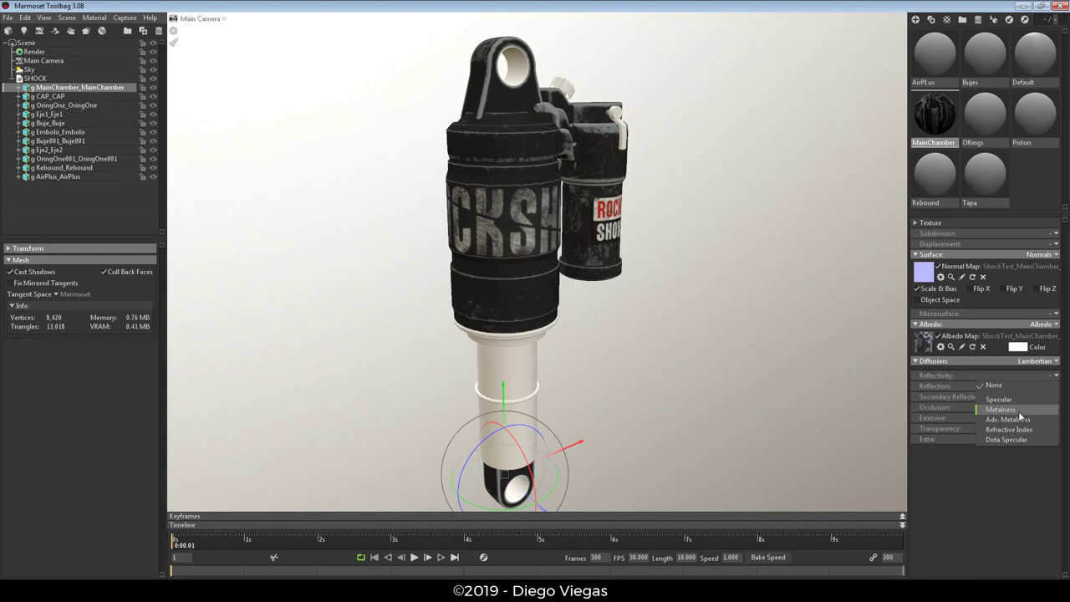
pyautogui.click(1018, 411)
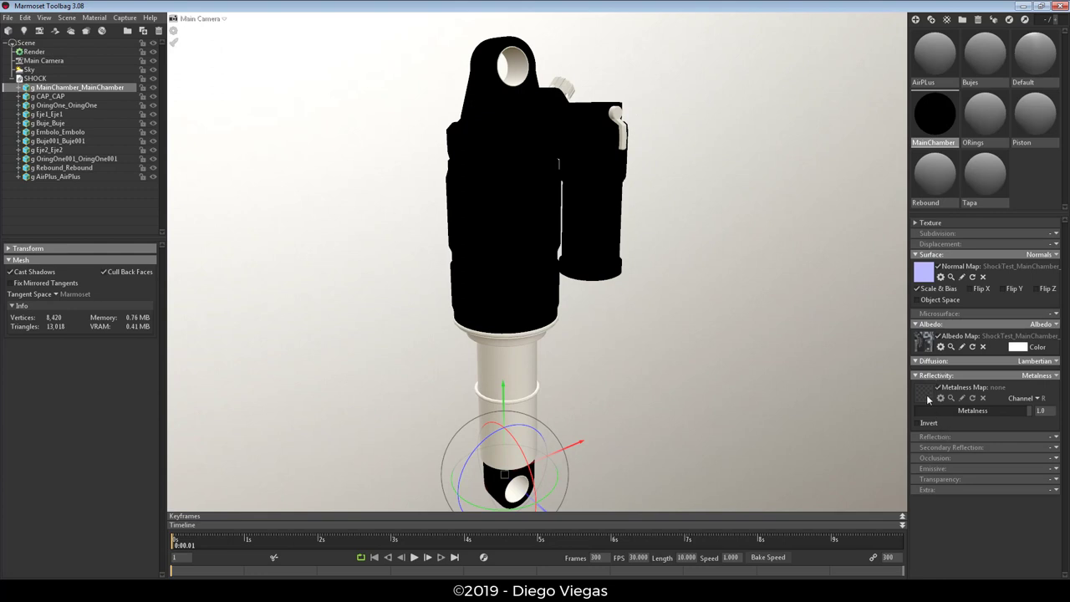
pyautogui.moveTo(923, 393)
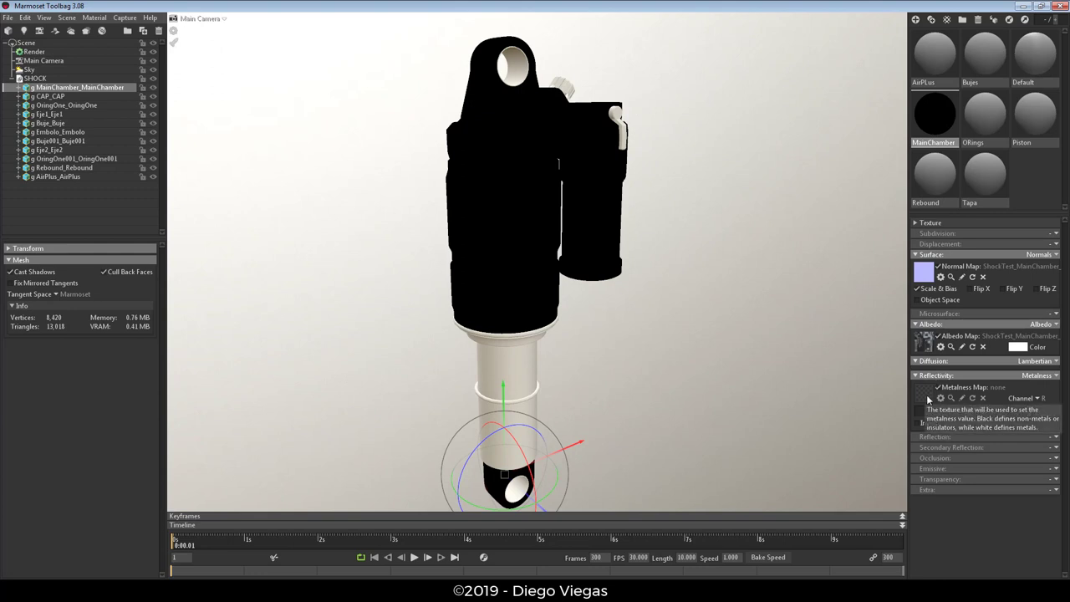
pyautogui.click(927, 392)
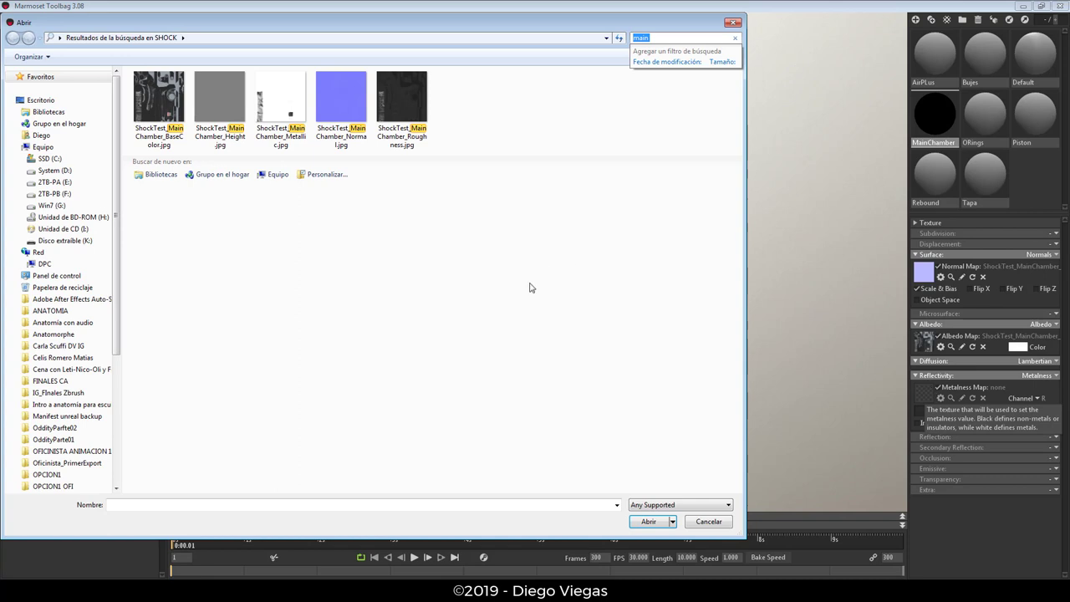
pyautogui.doubleClick(286, 102)
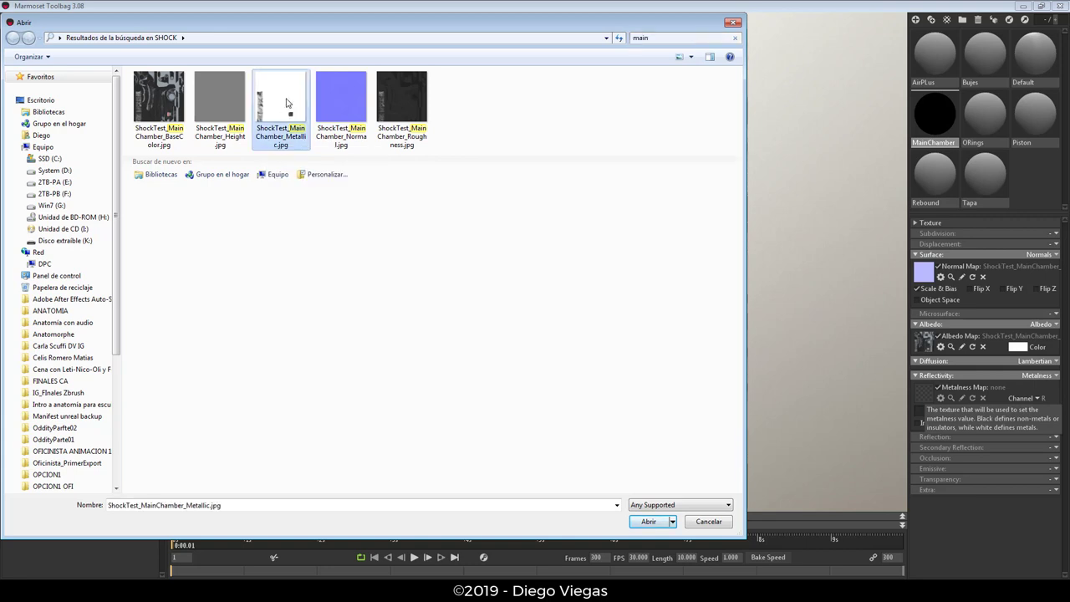
pyautogui.moveTo(629, 308)
pyautogui.mouseDown()
pyautogui.moveTo(633, 277)
pyautogui.moveTo(755, 366)
pyautogui.moveTo(546, 351)
pyautogui.moveTo(624, 356)
pyautogui.mouseUp()
pyautogui.click(650, 354)
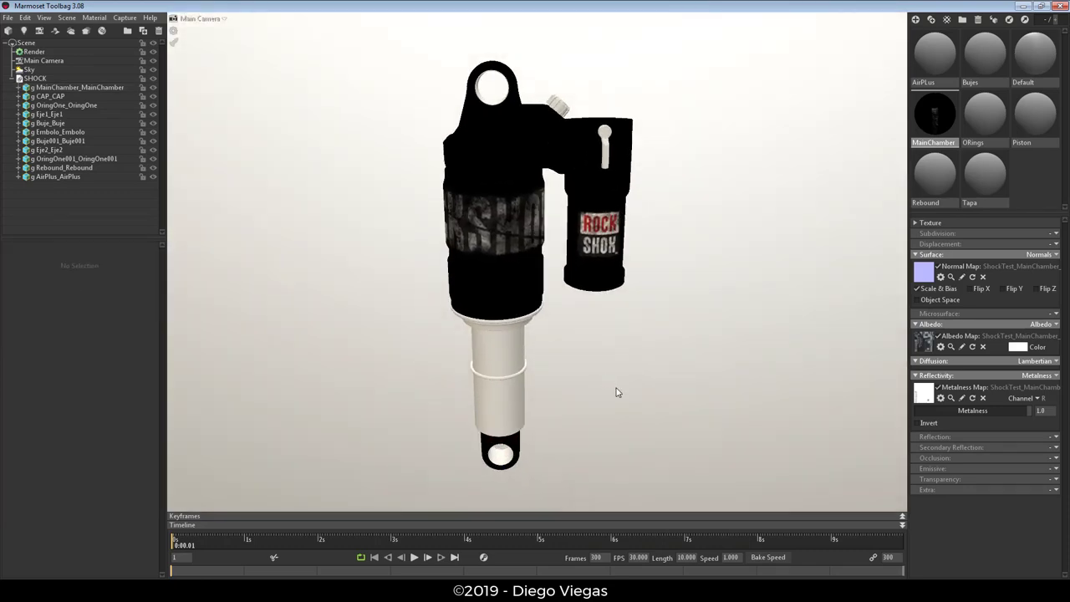
# Set the MainChamber reflection model to GGX and rotate view and sky to check it.
pyautogui.scroll(2, 703, 385)
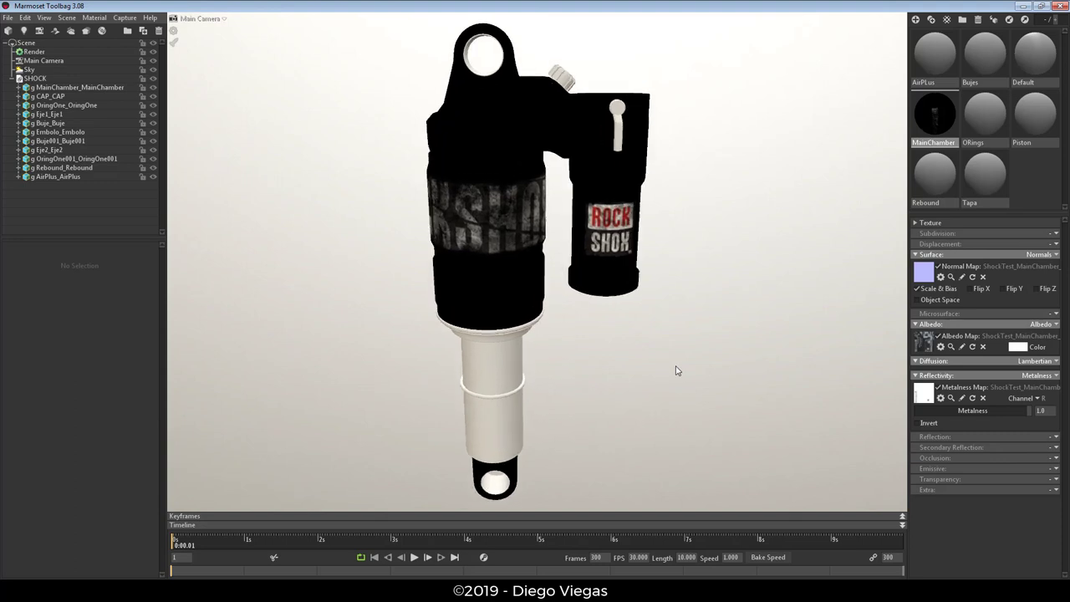
pyautogui.moveTo(676, 370); pyautogui.dragTo(688, 375)
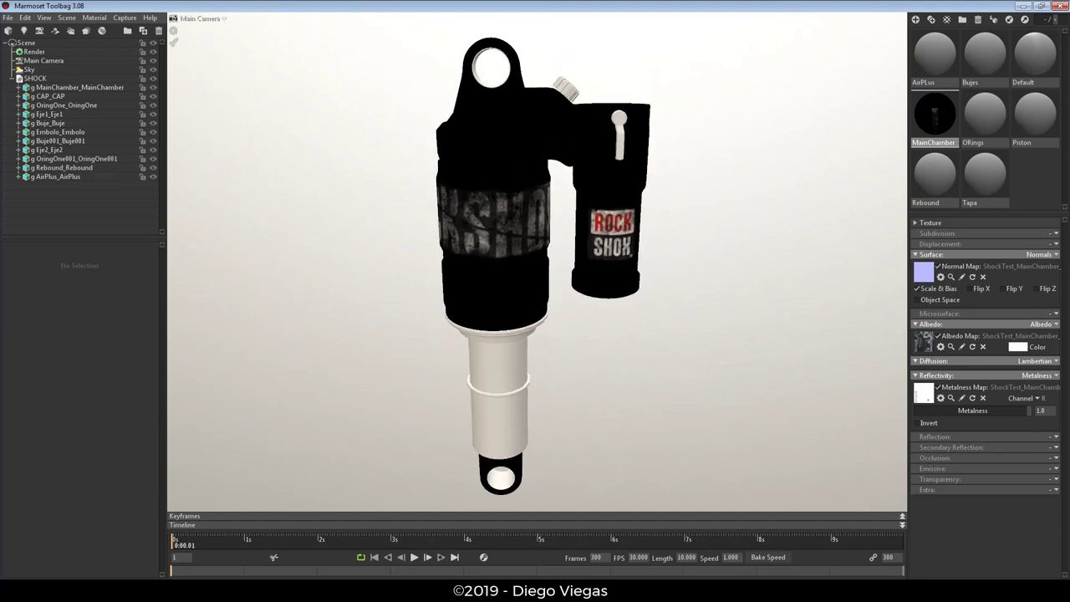
pyautogui.click(1056, 437)
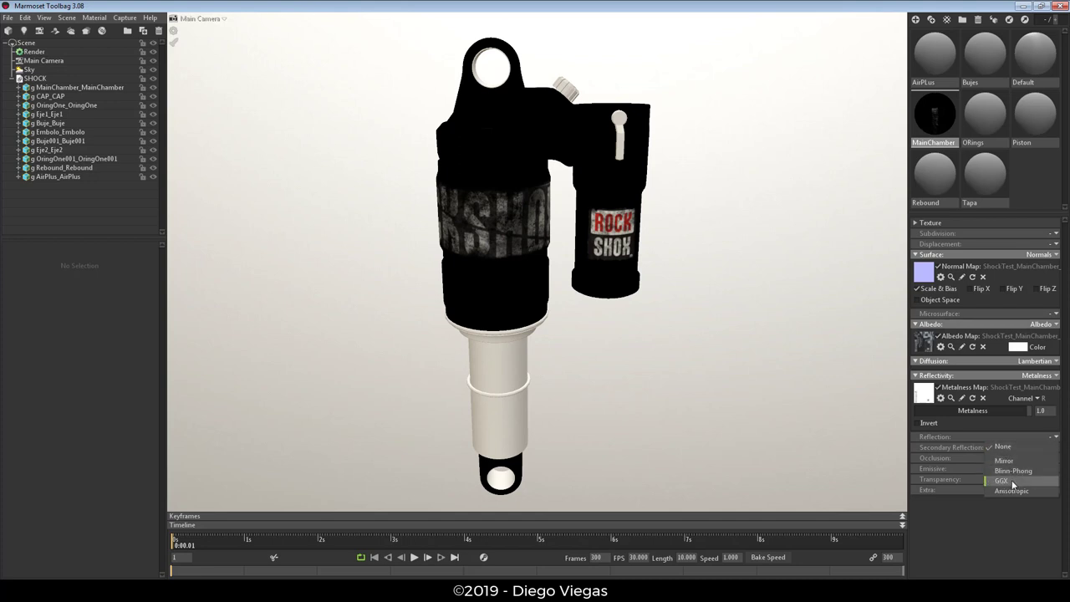
pyautogui.click(1001, 481)
pyautogui.moveTo(693, 376)
pyautogui.mouseDown()
pyautogui.moveTo(731, 342)
pyautogui.moveTo(720, 349)
pyautogui.mouseUp()
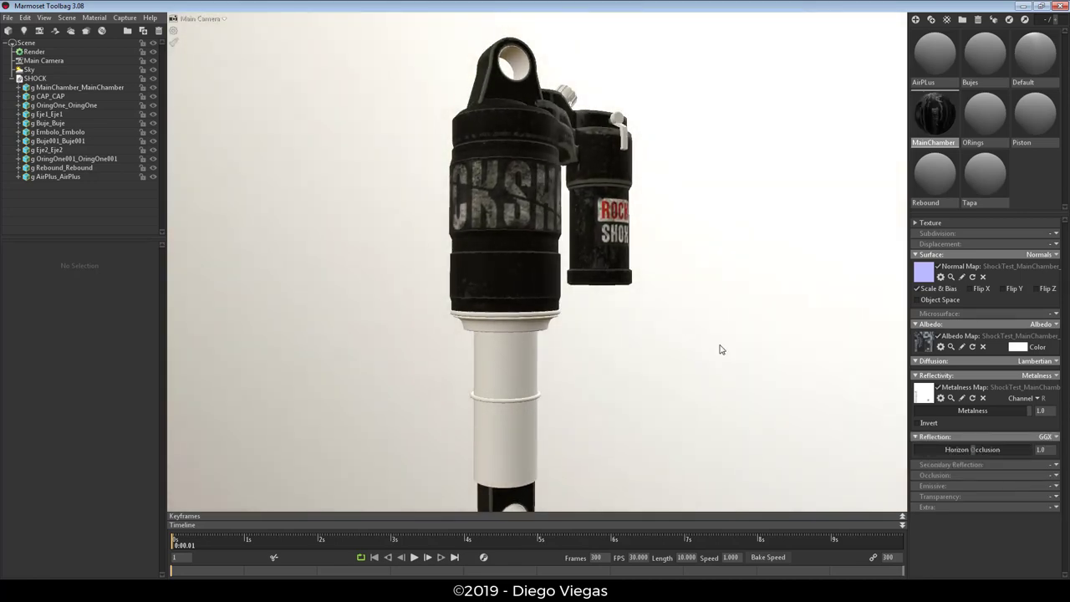
pyautogui.moveTo(721, 349)
pyautogui.keyDown('shift'); pyautogui.mouseDown()
pyautogui.moveTo(545, 363)
pyautogui.moveTo(620, 371)
pyautogui.moveTo(631, 406)
pyautogui.moveTo(671, 413)
pyautogui.moveTo(673, 429)
pyautogui.moveTo(656, 423)
pyautogui.moveTo(699, 428)
pyautogui.mouseUp(); pyautogui.keyUp('shift')
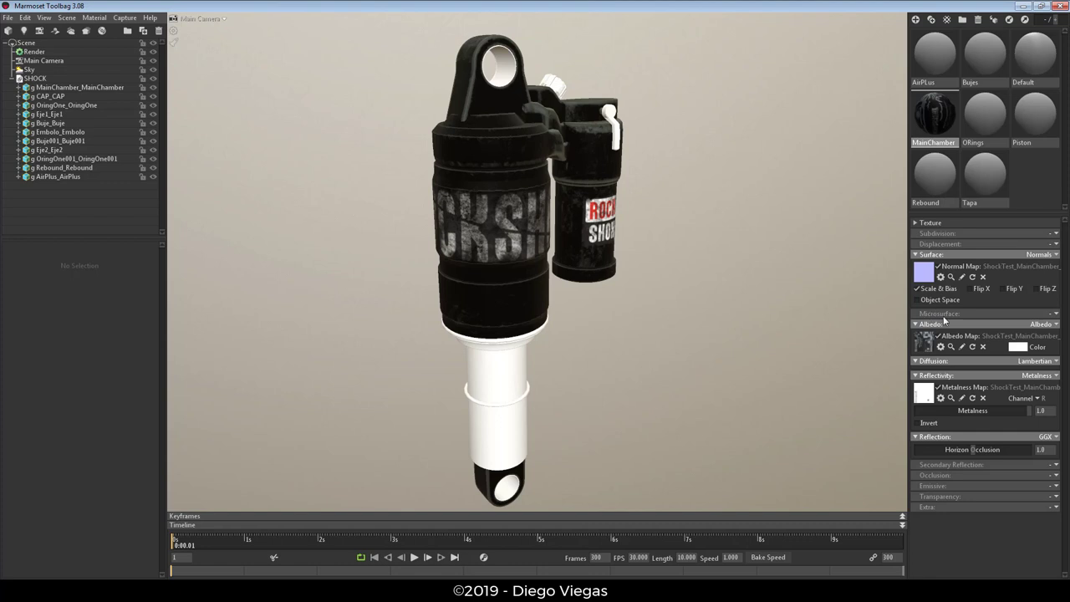
# Switch MainChamber microsurface to Roughness with ShockTest_MainChamber_Roughness.jpg as the roughness map.
pyautogui.click(1055, 314)
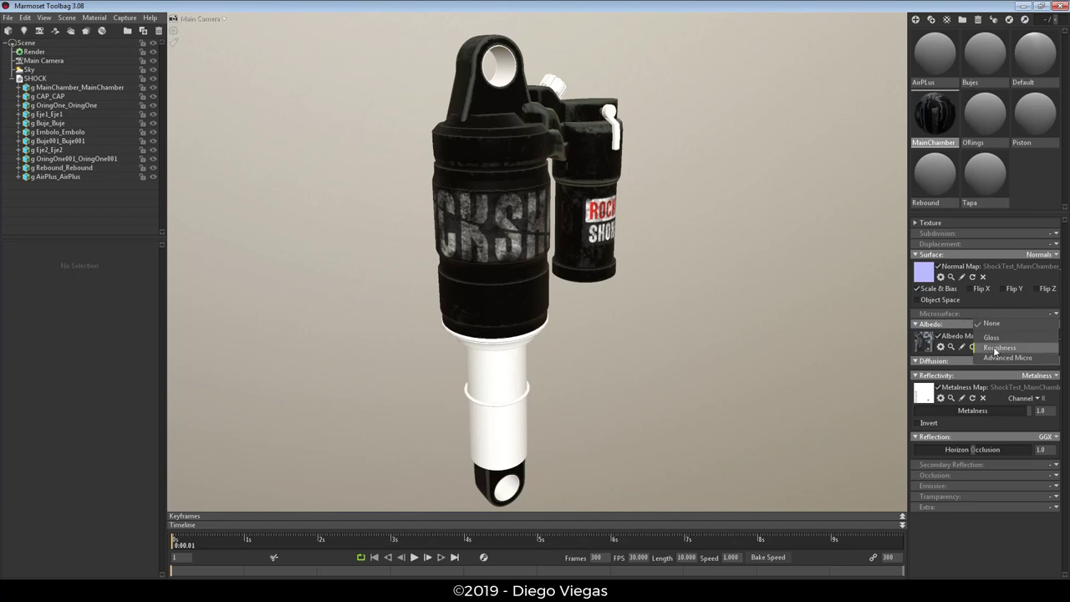
pyautogui.click(1016, 348)
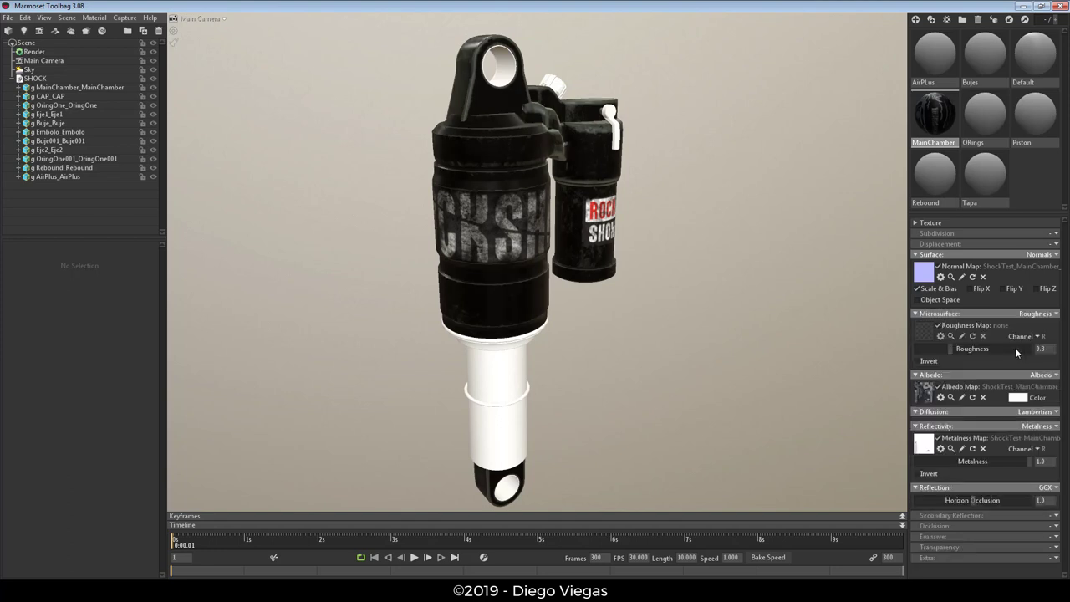
pyautogui.click(922, 335)
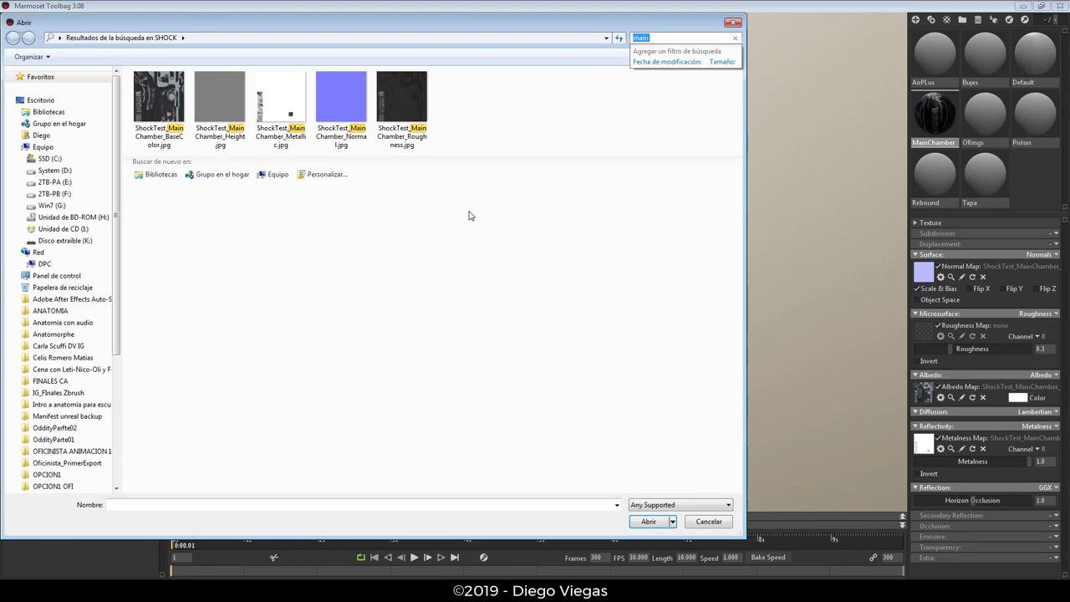
pyautogui.click(414, 139)
pyautogui.moveTo(401, 108)
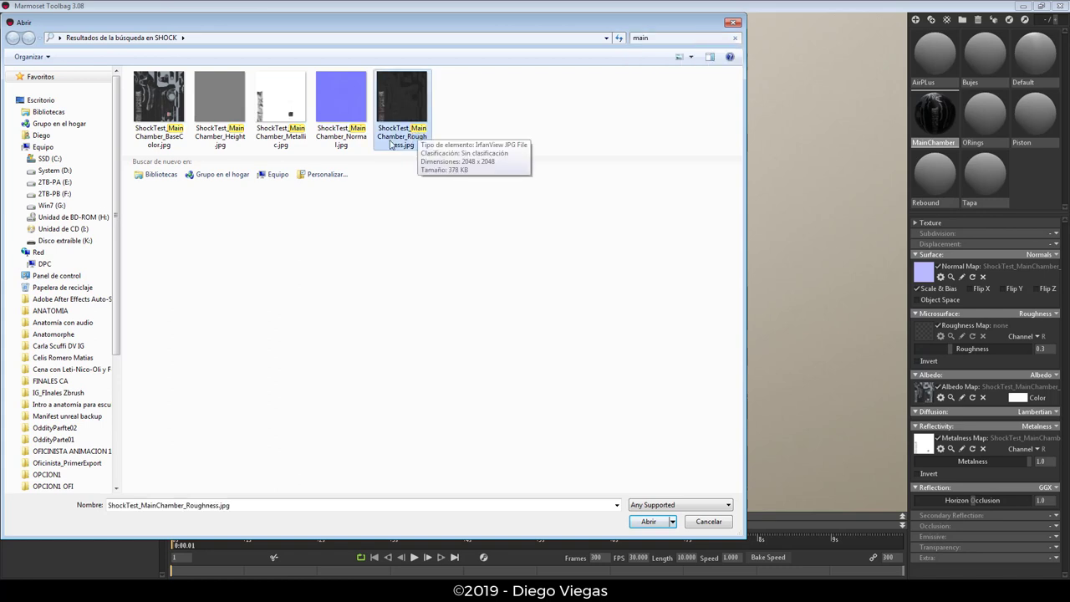
pyautogui.doubleClick(422, 94)
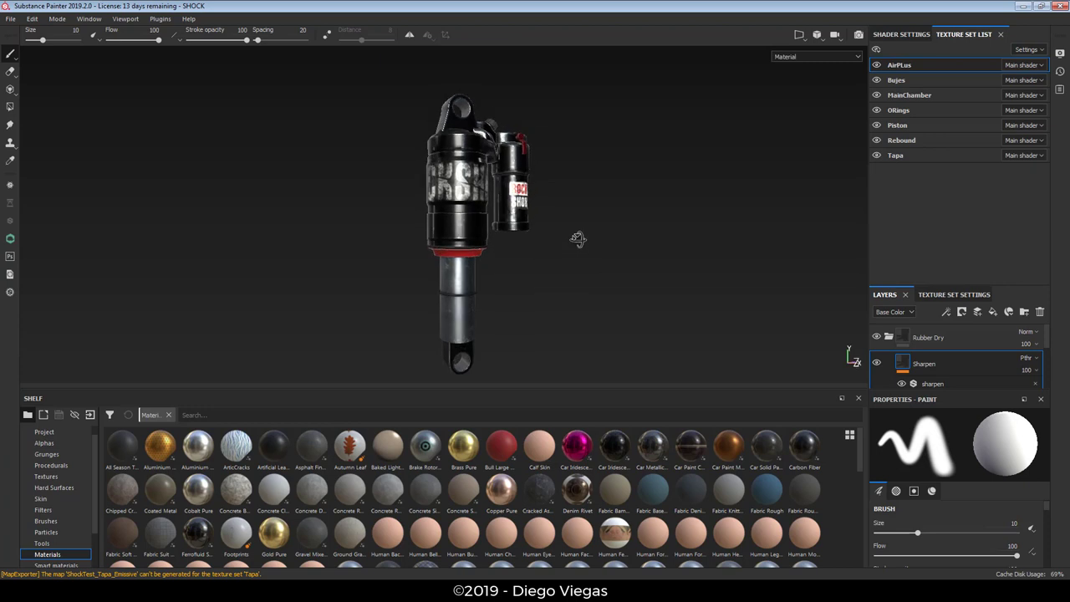
pyautogui.moveTo(576, 239)
pyautogui.keyDown('alt'); pyautogui.mouseDown()
pyautogui.moveTo(535, 240)
pyautogui.moveTo(585, 252)
pyautogui.moveTo(581, 285)
pyautogui.mouseUp(); pyautogui.keyUp('alt')
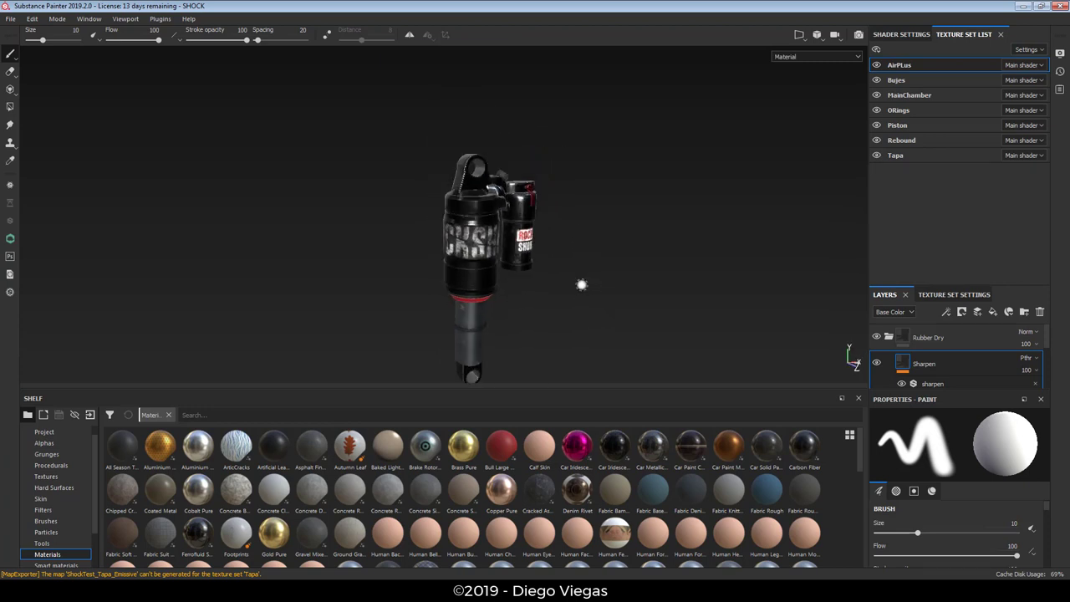
pyautogui.keyDown('alt'); pyautogui.moveTo(582, 285); pyautogui.dragTo(587, 306, button='right'); pyautogui.keyUp('alt')
pyautogui.moveTo(587, 306)
pyautogui.keyDown('alt'); pyautogui.mouseDown()
pyautogui.moveTo(629, 312)
pyautogui.moveTo(597, 289)
pyautogui.moveTo(631, 296)
pyautogui.moveTo(613, 293)
pyautogui.mouseUp(); pyautogui.keyUp('alt')
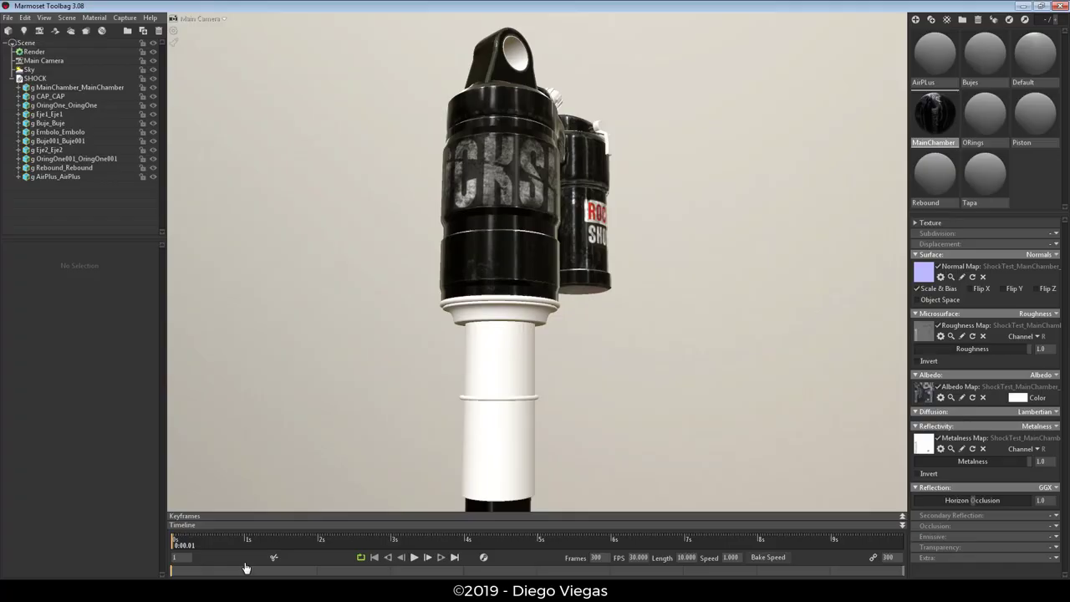
pyautogui.moveTo(707, 278)
pyautogui.mouseDown()
pyautogui.moveTo(714, 318)
pyautogui.moveTo(545, 276)
pyautogui.moveTo(647, 296)
pyautogui.moveTo(661, 282)
pyautogui.moveTo(666, 305)
pyautogui.mouseUp()
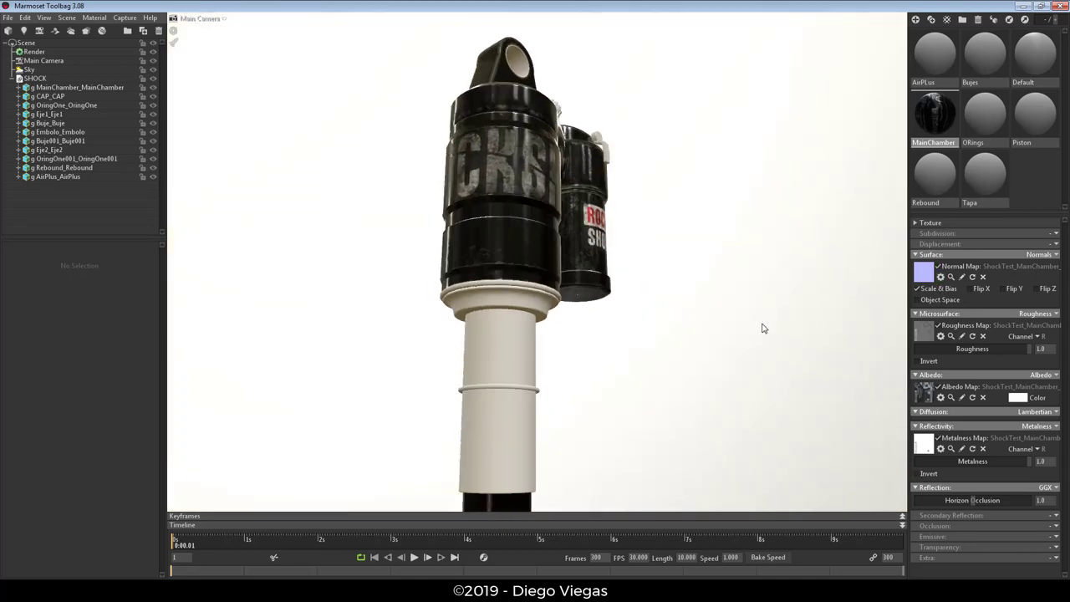
pyautogui.scroll(2, 716, 320)
pyautogui.scroll(-3, 715, 322)
pyautogui.scroll(-2, 686, 313)
pyautogui.moveTo(652, 306)
pyautogui.mouseDown()
pyautogui.moveTo(661, 315)
pyautogui.moveTo(650, 292)
pyautogui.mouseUp()
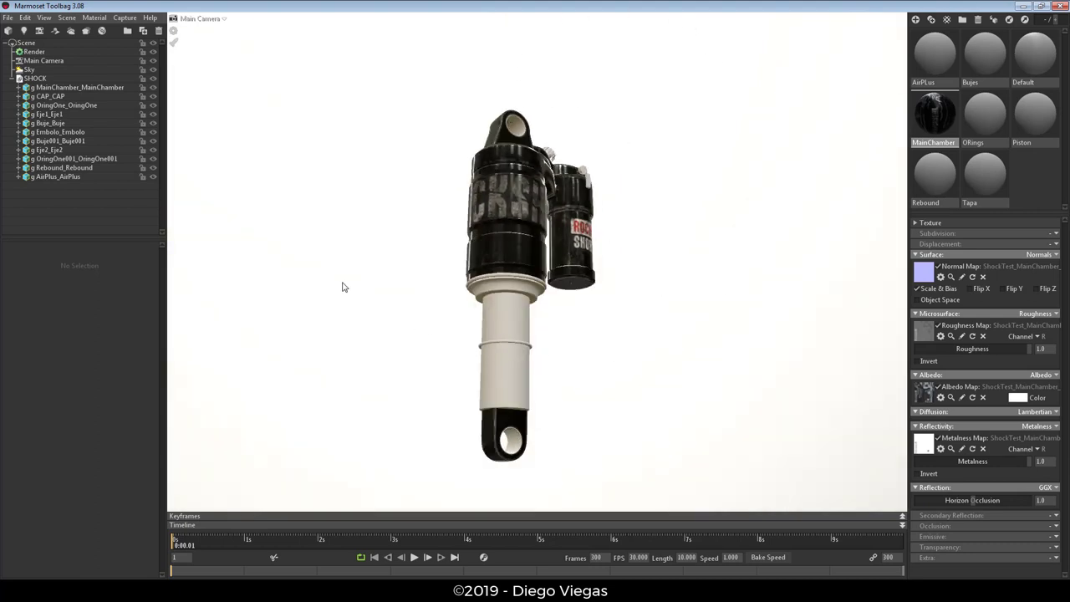
# Try the Museum, St Nicholas Church and sunset sky presets, rotating the sky lighting to -834.5.
pyautogui.click(31, 70)
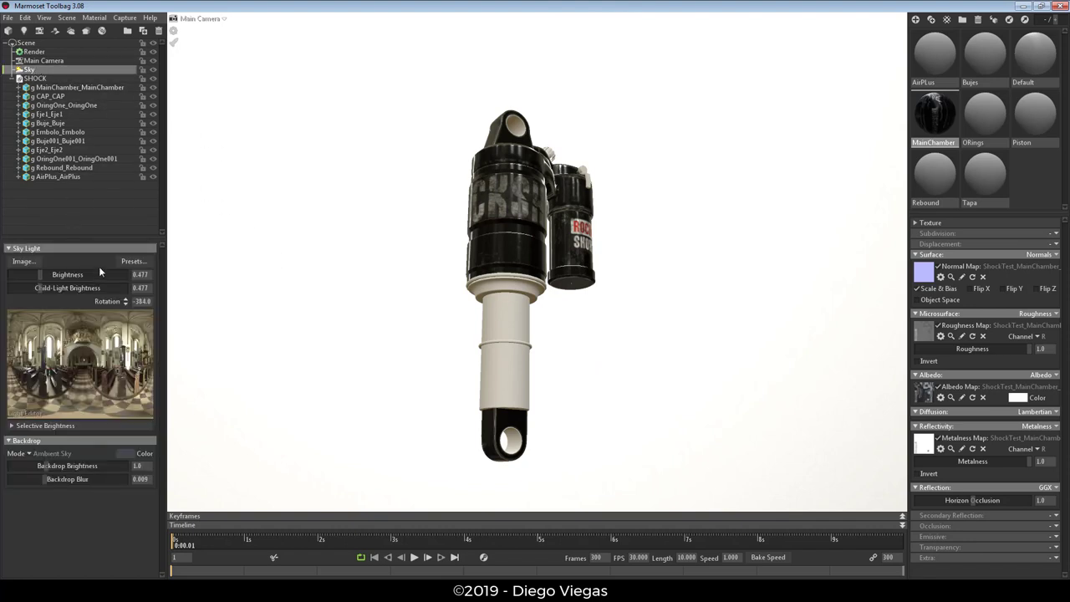
pyautogui.click(125, 263)
pyautogui.scroll(-3, 315, 468)
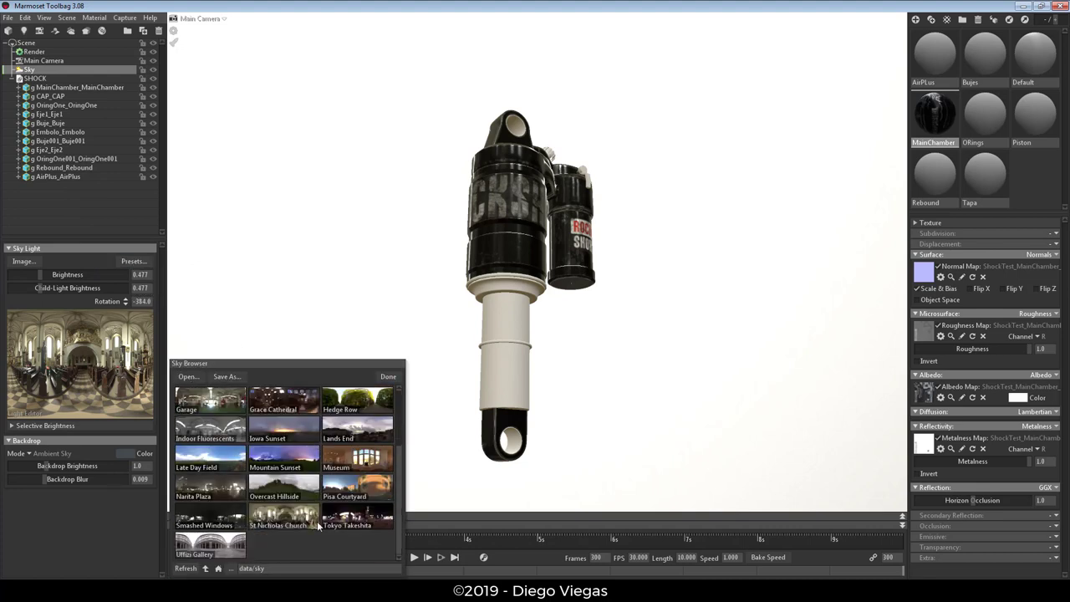
pyautogui.click(363, 457)
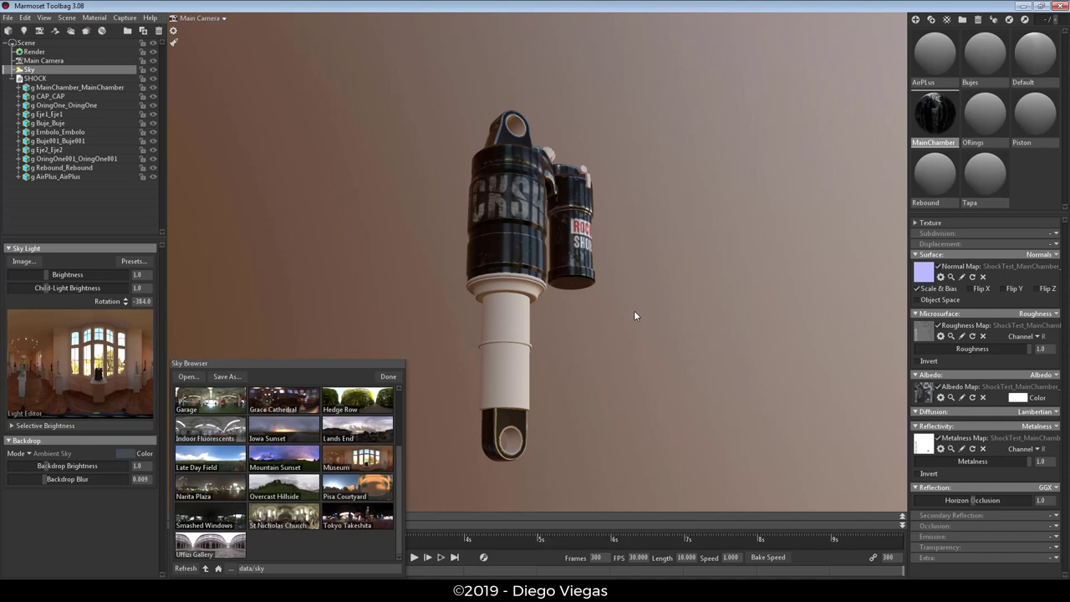
pyautogui.moveTo(633, 316)
pyautogui.keyDown('shift'); pyautogui.mouseDown()
pyautogui.moveTo(616, 361)
pyautogui.moveTo(644, 354)
pyautogui.moveTo(525, 354)
pyautogui.moveTo(591, 358)
pyautogui.mouseUp(); pyautogui.keyUp('shift')
pyautogui.click(289, 516)
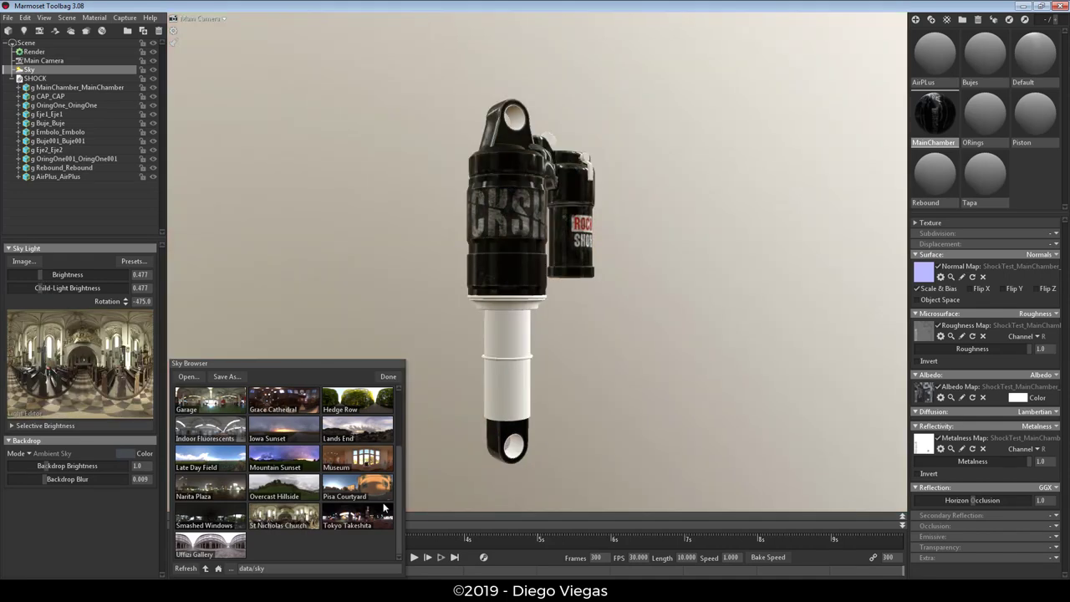
pyautogui.keyDown('shift'); pyautogui.moveTo(633, 406); pyautogui.dragTo(502, 418); pyautogui.keyUp('shift')
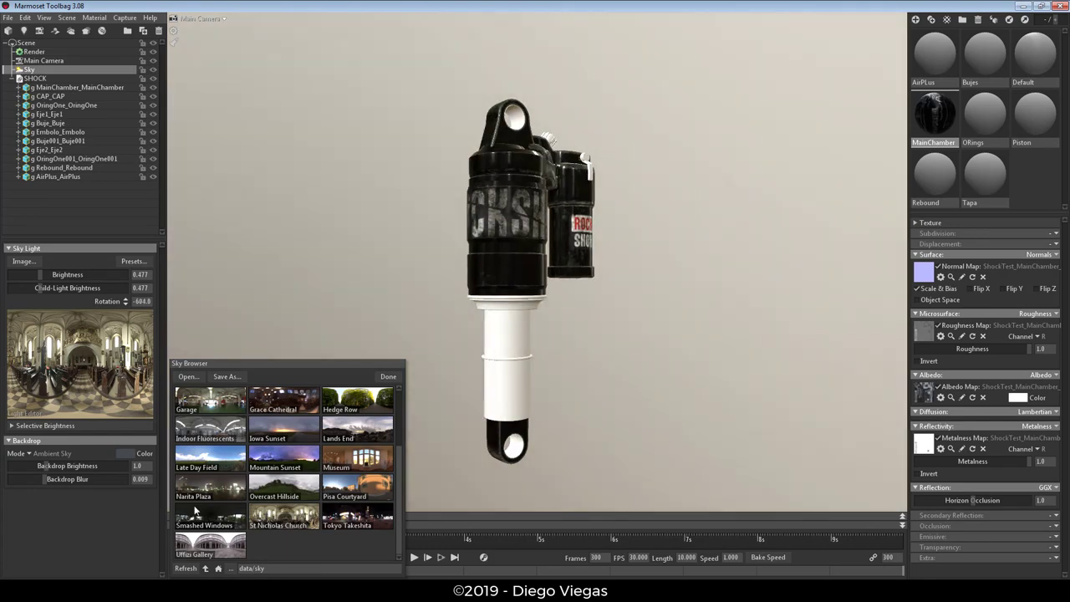
pyautogui.click(210, 548)
pyautogui.keyDown('shift'); pyautogui.moveTo(719, 380); pyautogui.dragTo(581, 378); pyautogui.keyUp('shift')
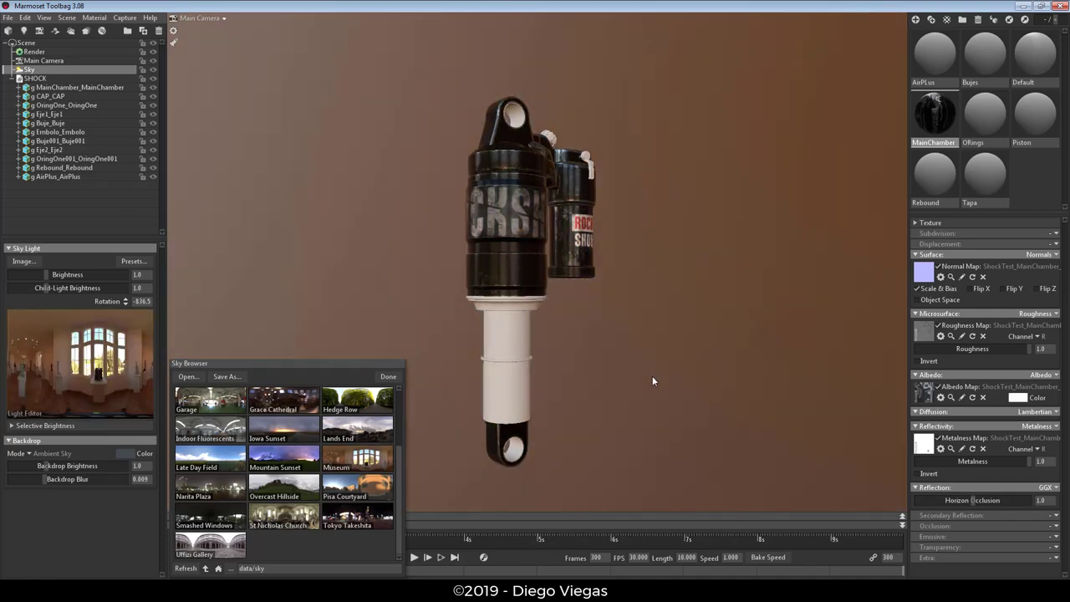
pyautogui.keyDown('shift'); pyautogui.moveTo(653, 382); pyautogui.dragTo(668, 382); pyautogui.keyUp('shift')
pyautogui.click(387, 377)
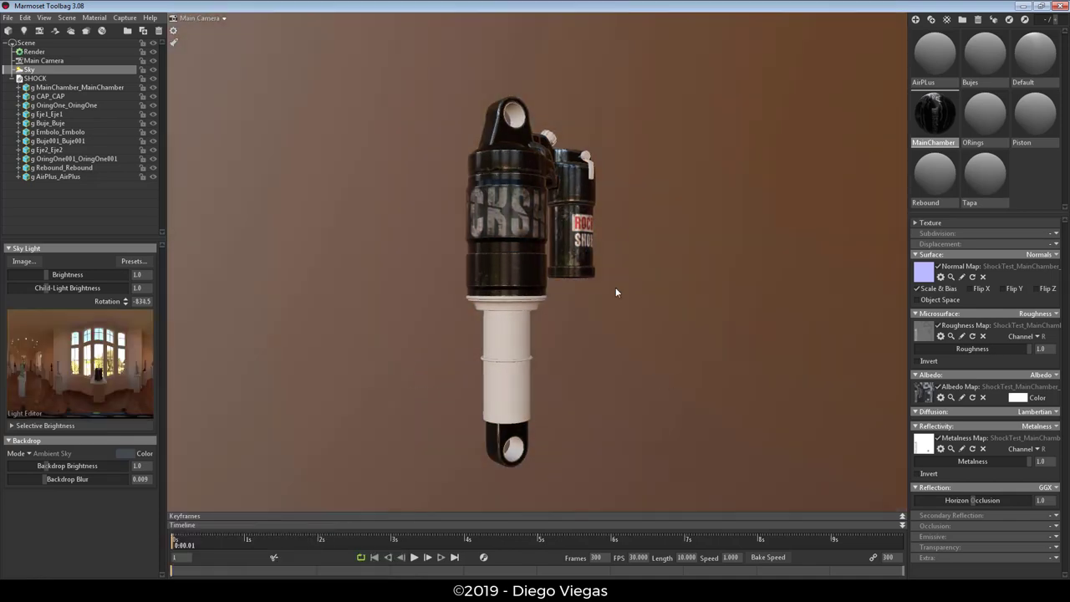
# Raise the sky brightness from 1.0 to 2.08 and orbit to check the lighting.
pyautogui.moveTo(613, 281)
pyautogui.mouseDown()
pyautogui.moveTo(664, 303)
pyautogui.moveTo(622, 267)
pyautogui.moveTo(547, 342)
pyautogui.moveTo(328, 458)
pyautogui.mouseUp()
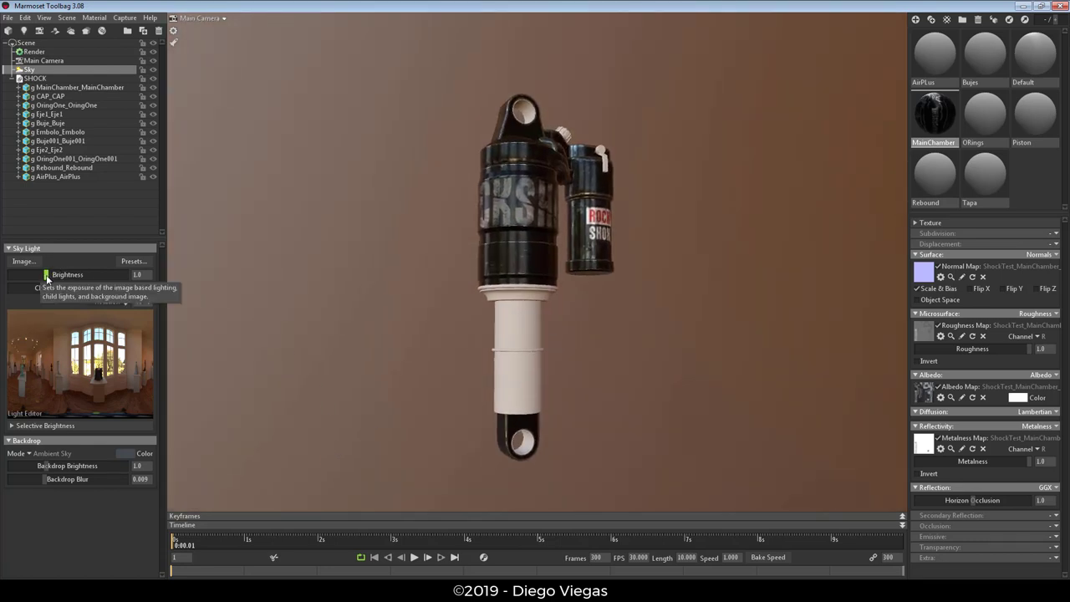
pyautogui.moveTo(47, 276); pyautogui.dragTo(52, 274)
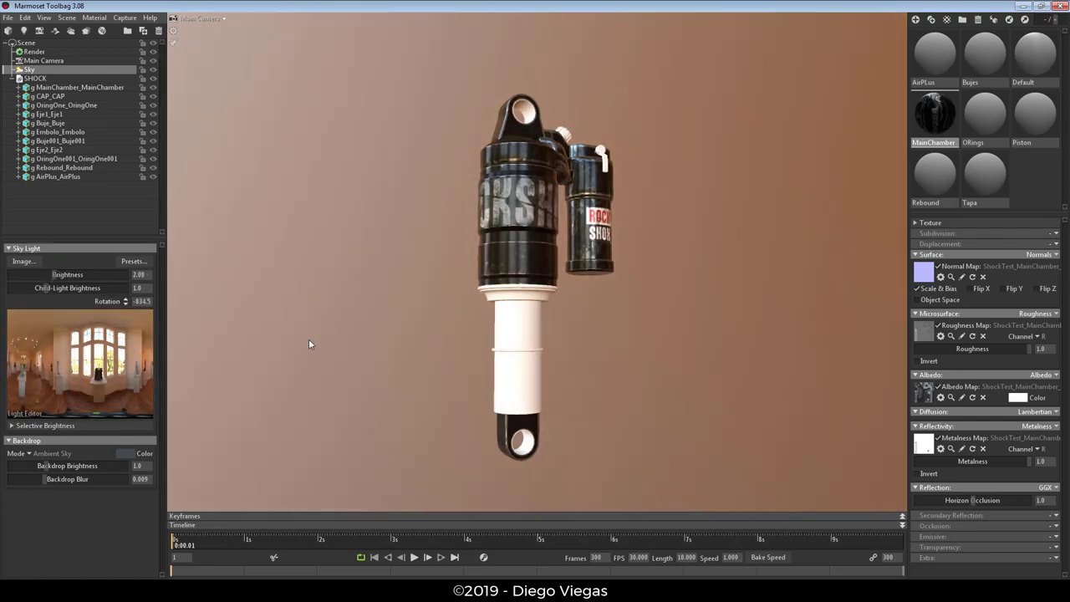
pyautogui.moveTo(309, 343)
pyautogui.mouseDown()
pyautogui.moveTo(449, 329)
pyautogui.moveTo(353, 306)
pyautogui.moveTo(318, 341)
pyautogui.moveTo(328, 351)
pyautogui.mouseUp()
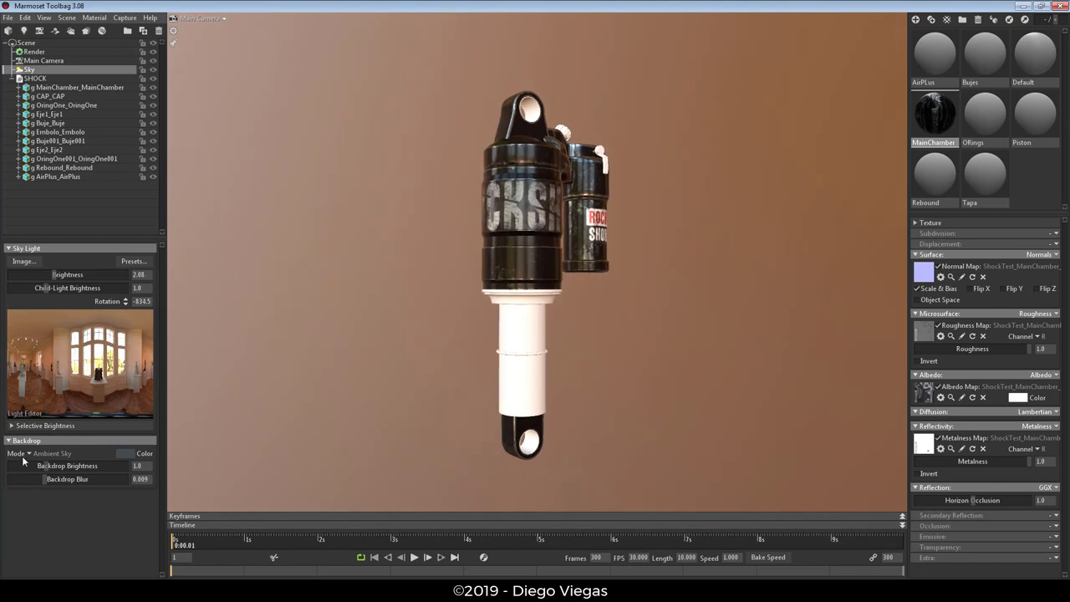
# Switch the backdrop Mode to Color for a plain grey background, then orbit to the piston.
pyautogui.click(29, 454)
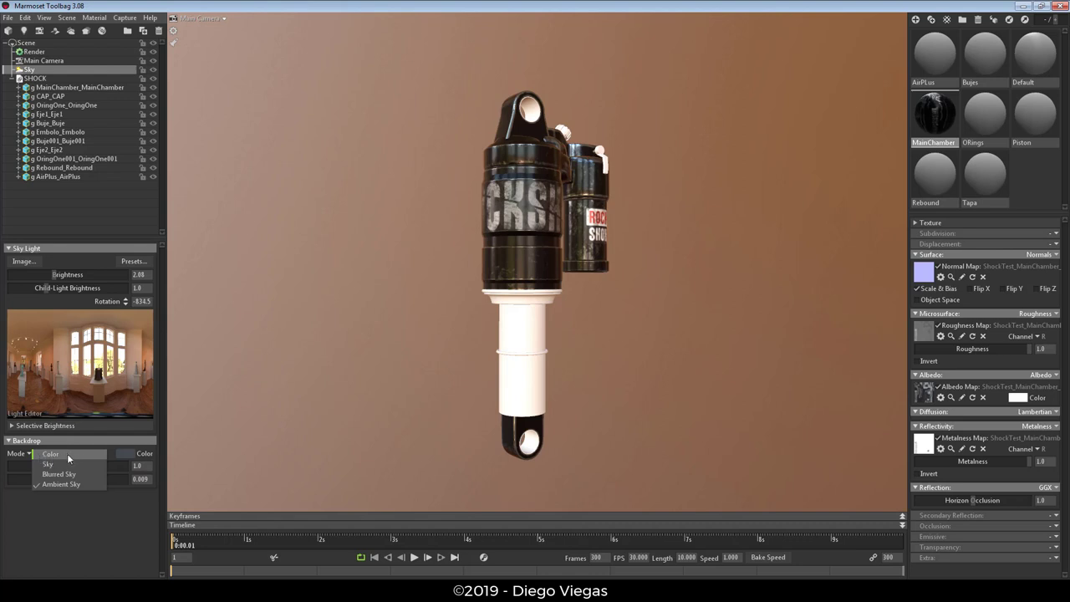
pyautogui.click(67, 453)
pyautogui.moveTo(383, 391)
pyautogui.mouseDown()
pyautogui.moveTo(343, 379)
pyautogui.moveTo(360, 394)
pyautogui.moveTo(435, 396)
pyautogui.moveTo(320, 393)
pyautogui.moveTo(447, 400)
pyautogui.moveTo(420, 394)
pyautogui.moveTo(454, 418)
pyautogui.moveTo(385, 418)
pyautogui.mouseUp()
pyautogui.scroll(3, 460, 411)
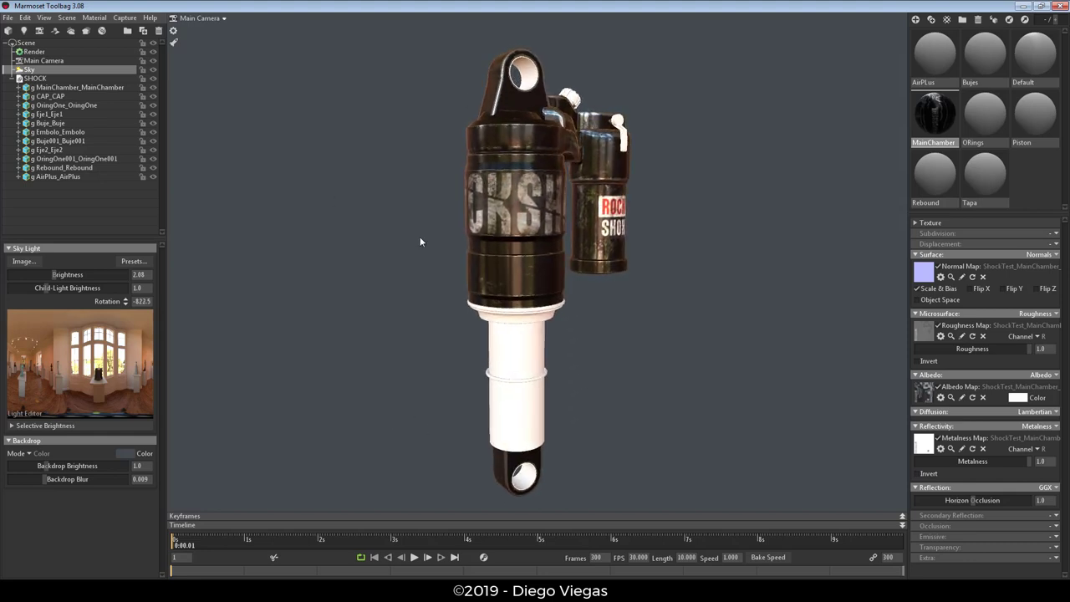
pyautogui.moveTo(666, 337)
pyautogui.mouseDown()
pyautogui.moveTo(494, 327)
pyautogui.moveTo(668, 345)
pyautogui.mouseUp()
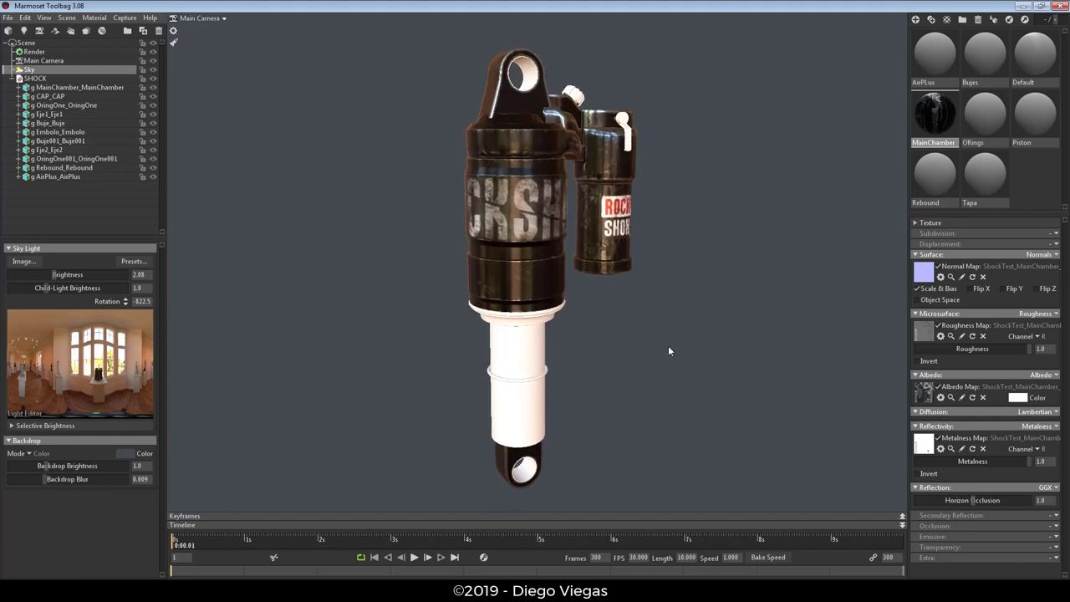
pyautogui.click(527, 341)
# Load ShockTest_Piston_BaseColor.jpg as the Piston material's albedo map.
pyautogui.doubleClick(526, 341)
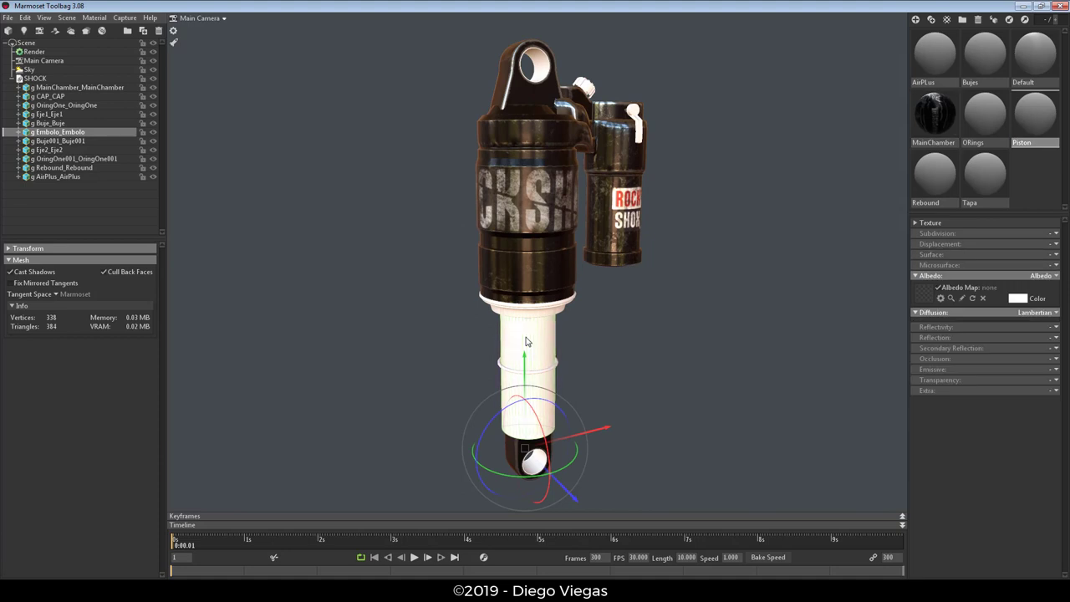
pyautogui.moveTo(527, 341); pyautogui.dragTo(651, 327)
pyautogui.click(651, 328)
pyautogui.click(537, 337)
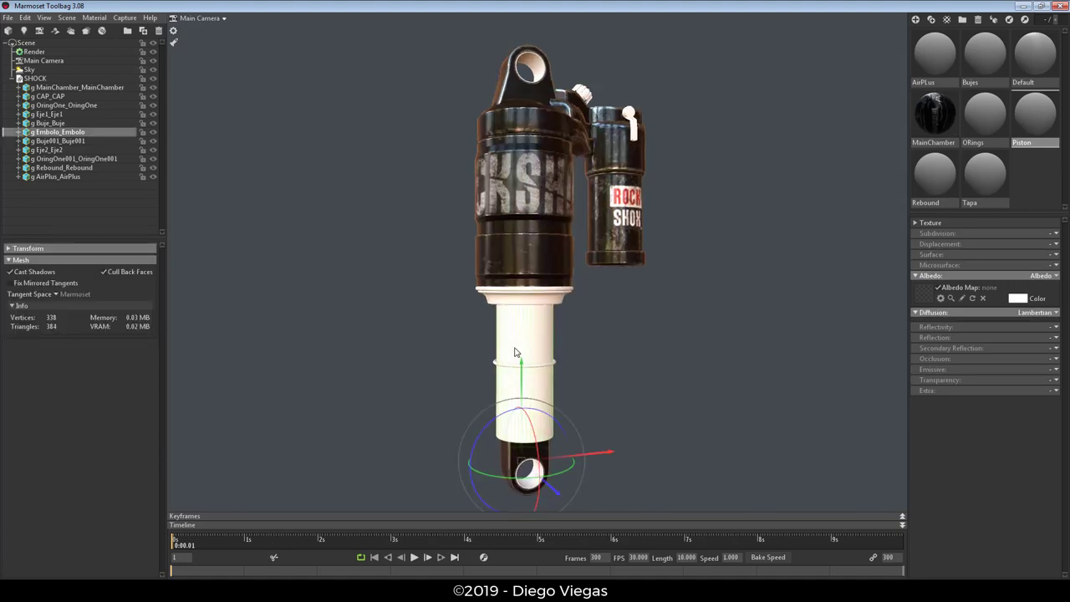
pyautogui.click(924, 293)
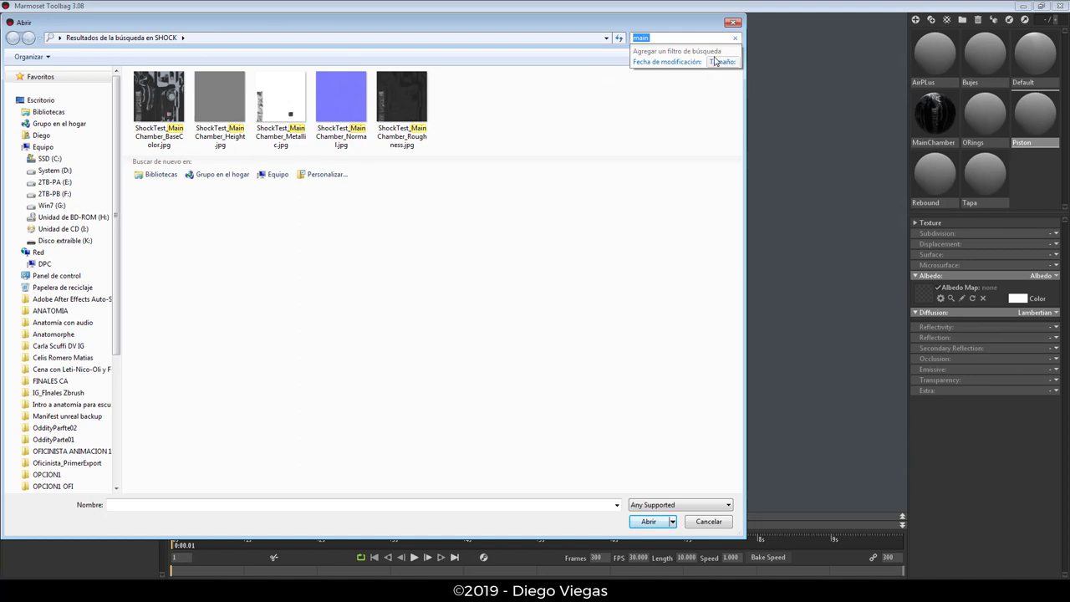
pyautogui.write('Piston')
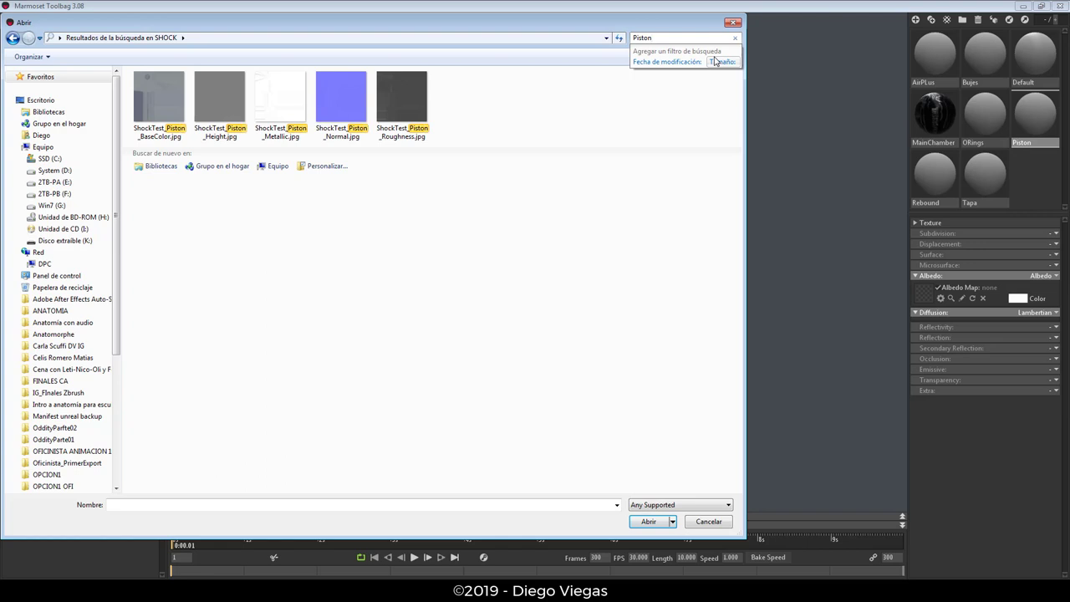
pyautogui.doubleClick(169, 97)
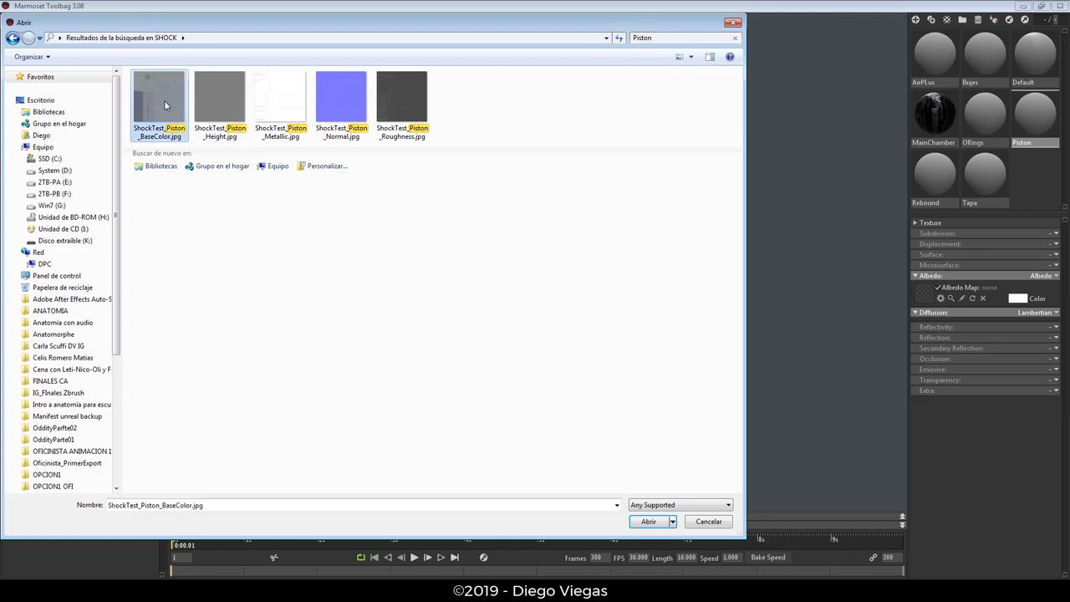
# Set the Piston surface to Normals and load the Piston normal map.
pyautogui.scroll(3, 592, 292)
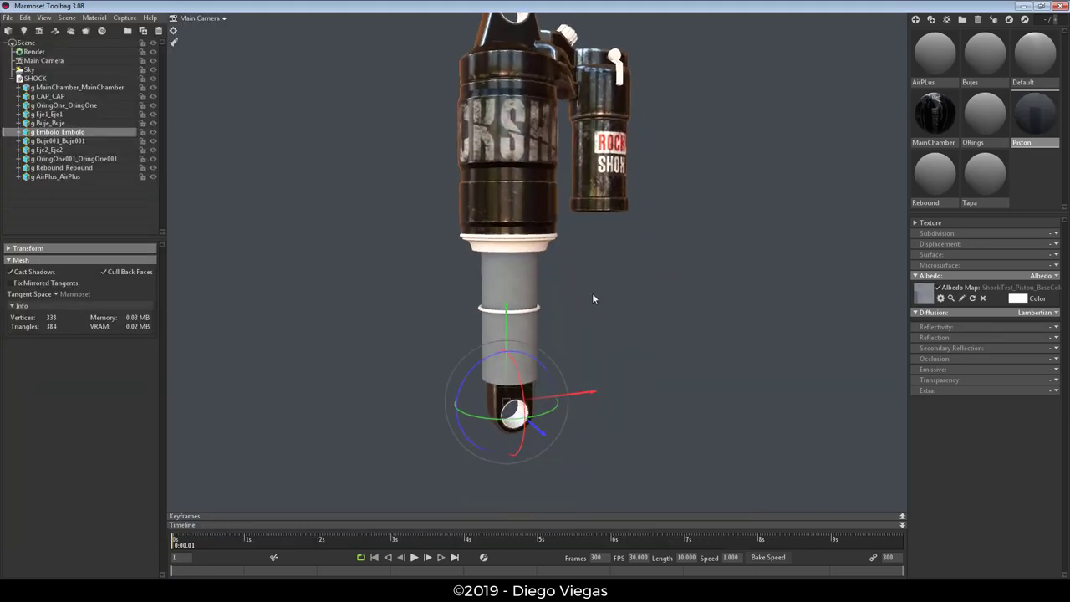
pyautogui.scroll(3, 594, 299)
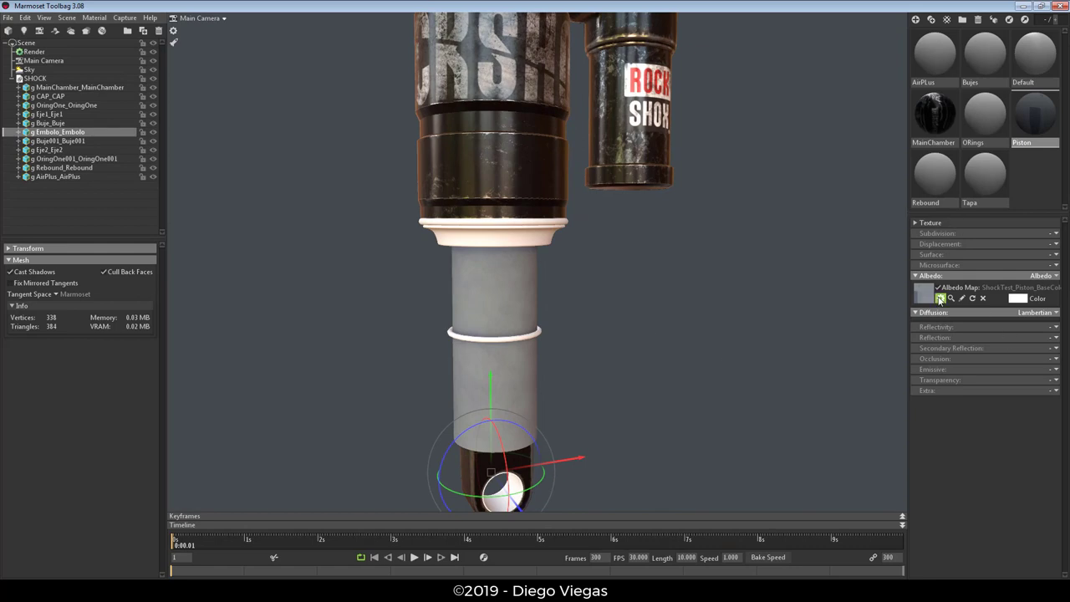
pyautogui.click(1056, 257)
pyautogui.click(1025, 285)
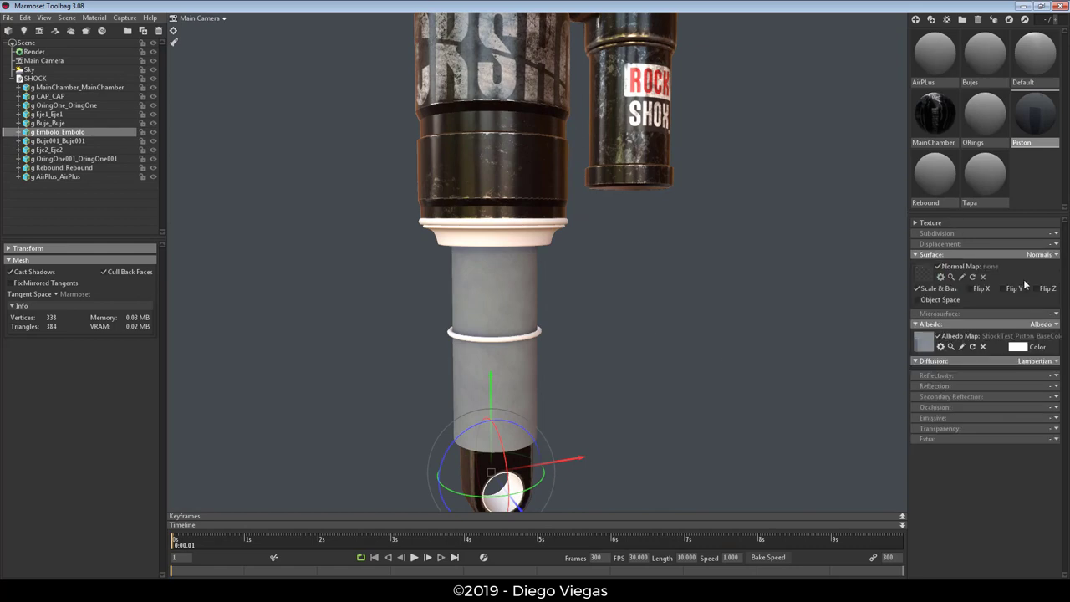
pyautogui.click(924, 274)
pyautogui.doubleClick(342, 104)
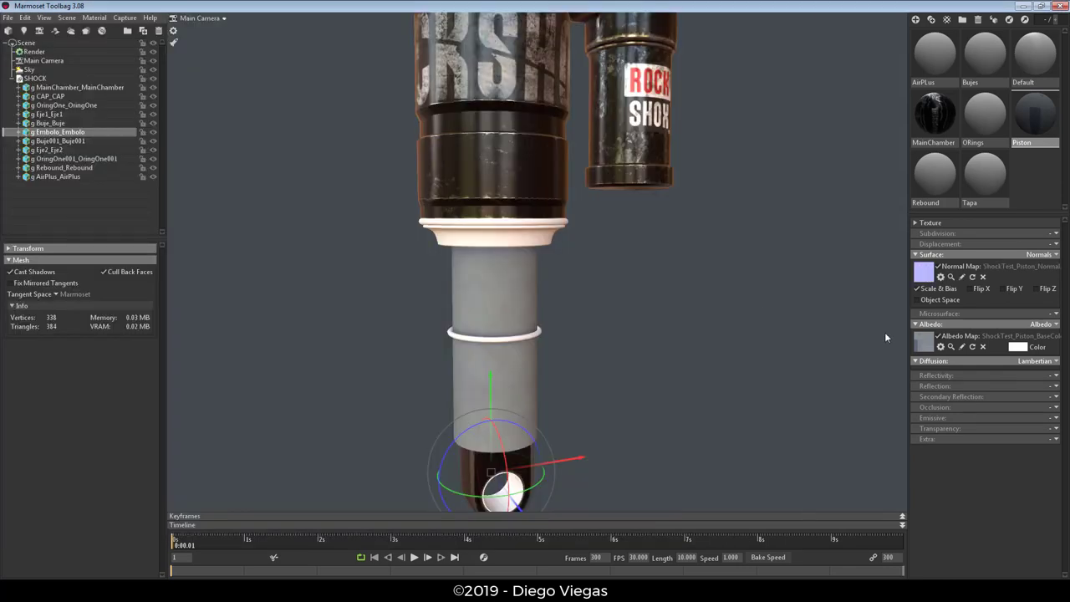
# Set Piston microsurface to Roughness and reflectivity to Metalness, loading the roughness and metallic maps.
pyautogui.click(1055, 315)
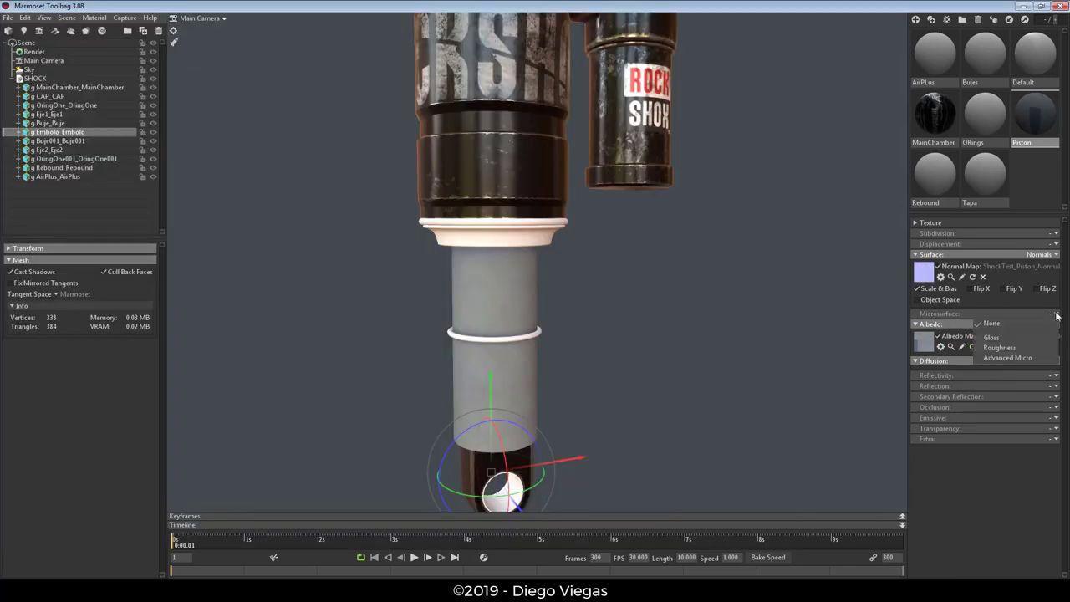
pyautogui.click(1028, 335)
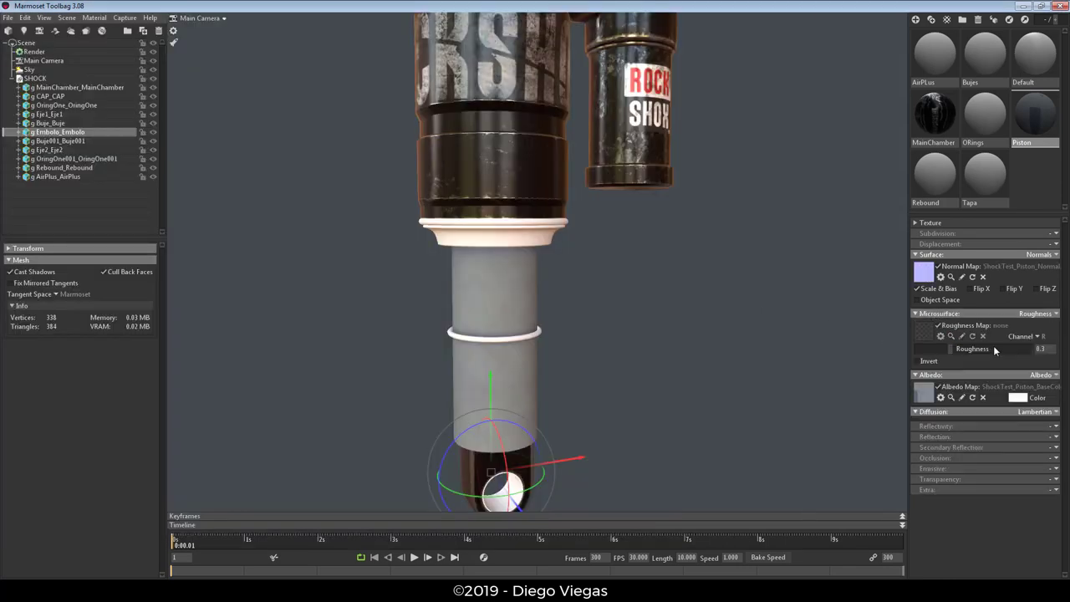
pyautogui.click(923, 331)
pyautogui.doubleClick(392, 110)
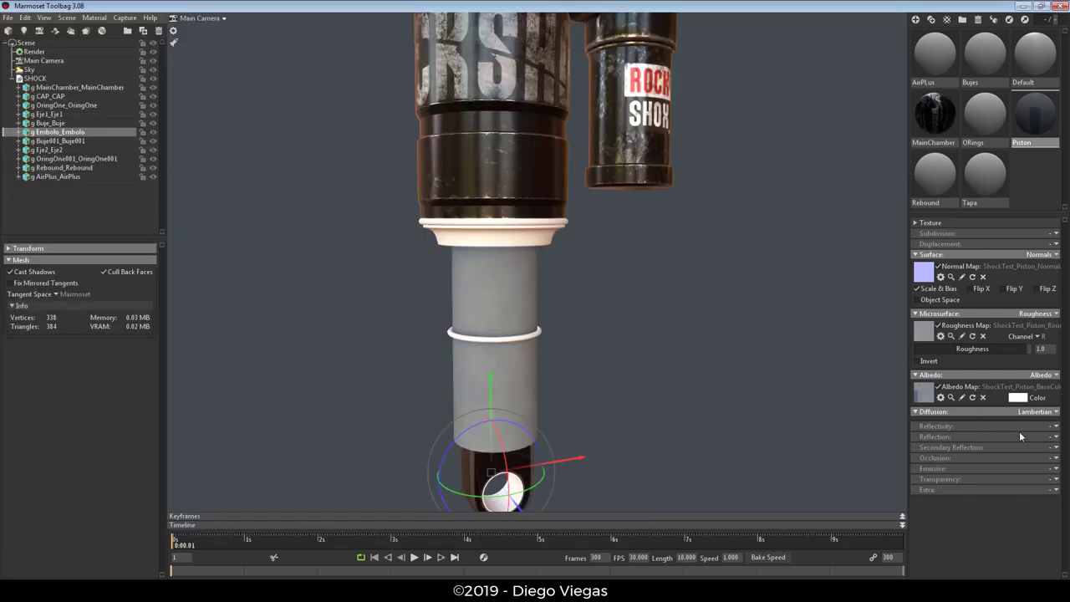
pyautogui.click(1056, 427)
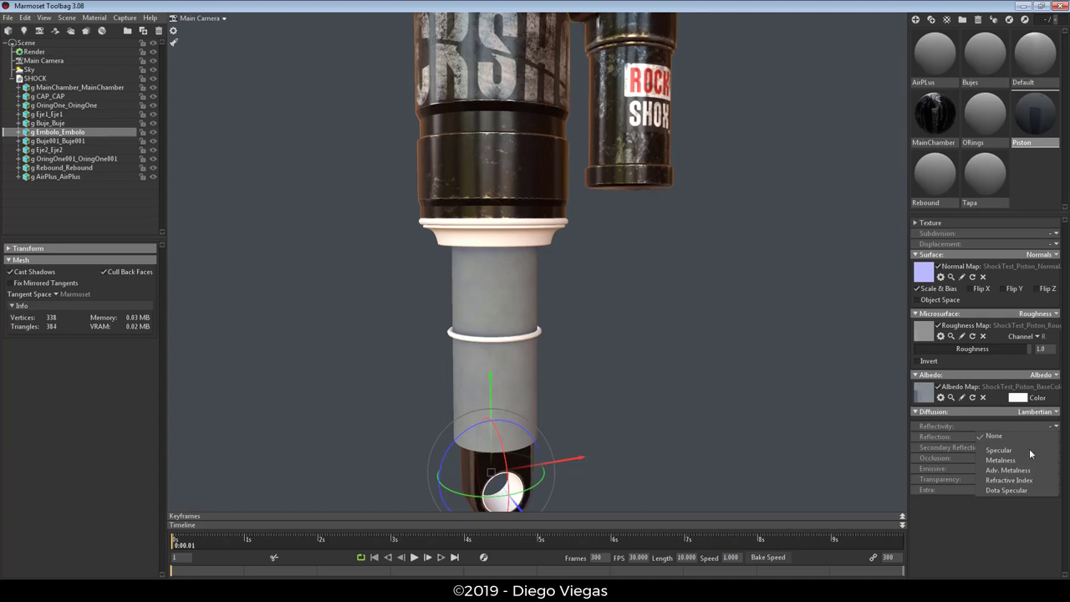
pyautogui.click(1030, 459)
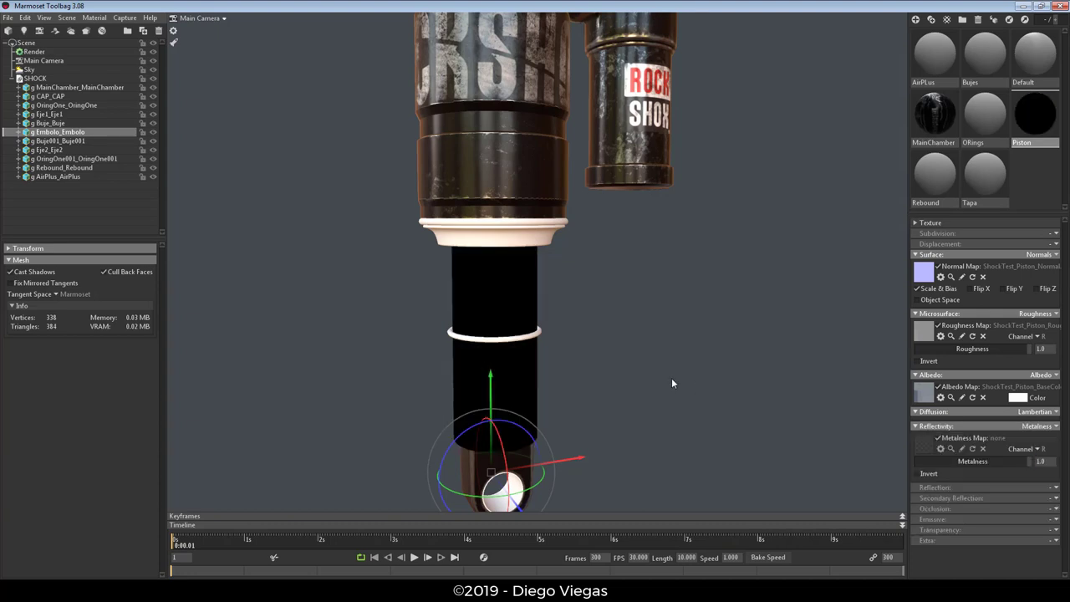
pyautogui.click(931, 449)
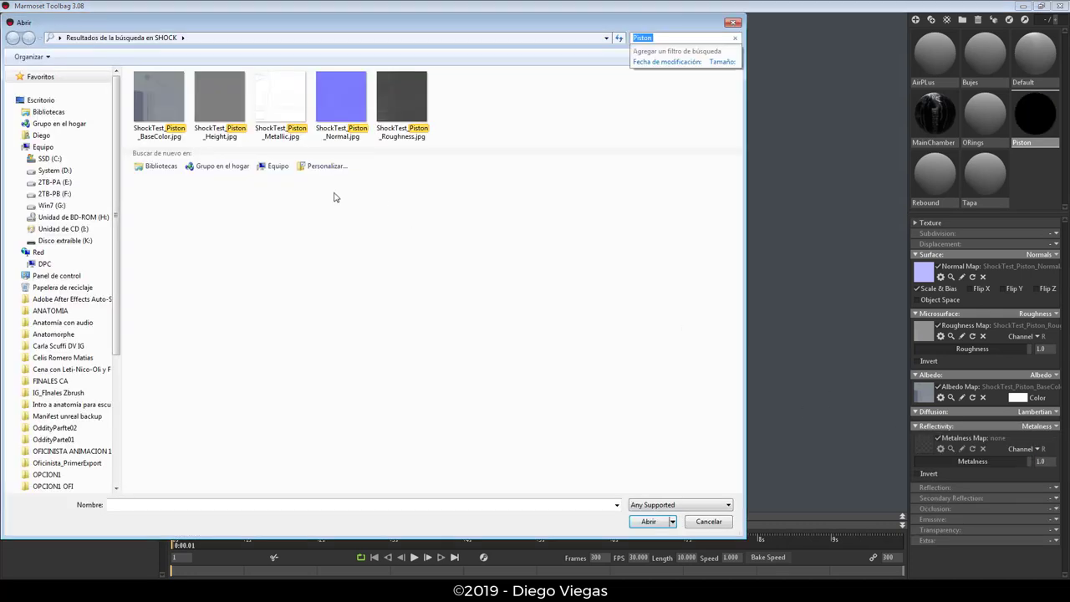
pyautogui.doubleClick(275, 104)
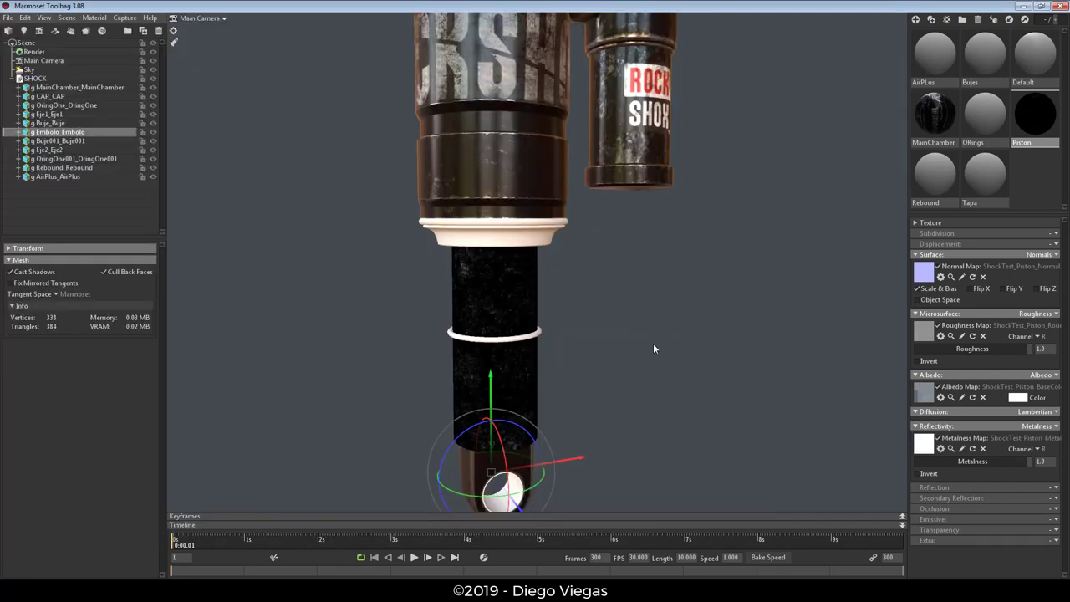
# Set the Piston reflection to GGX and orbit to check the shiny rod.
pyautogui.moveTo(653, 342)
pyautogui.mouseDown()
pyautogui.moveTo(640, 326)
pyautogui.moveTo(645, 348)
pyautogui.moveTo(643, 299)
pyautogui.mouseUp()
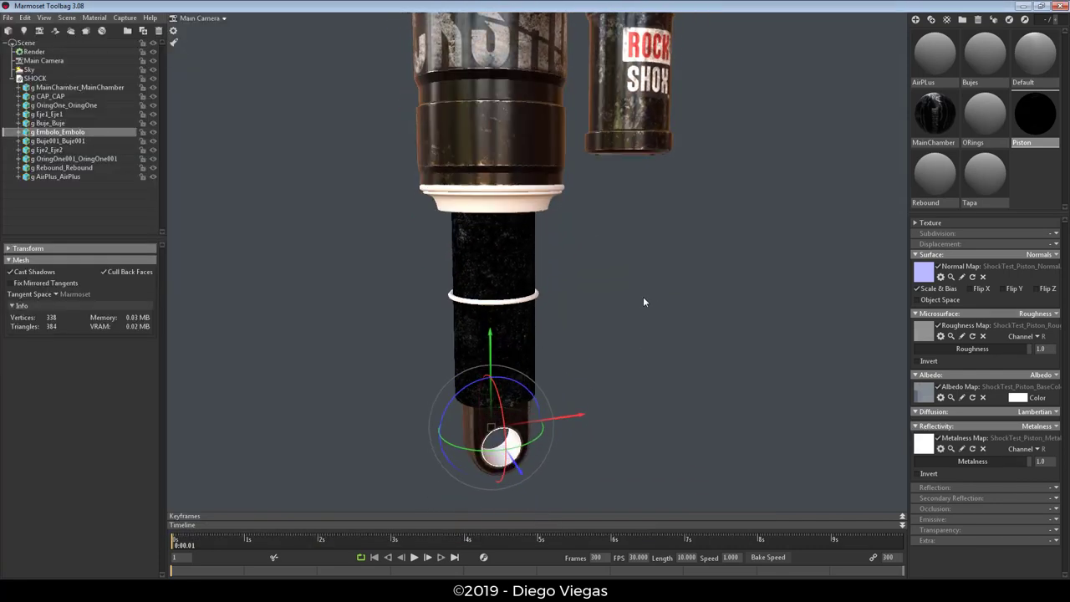
pyautogui.click(1056, 489)
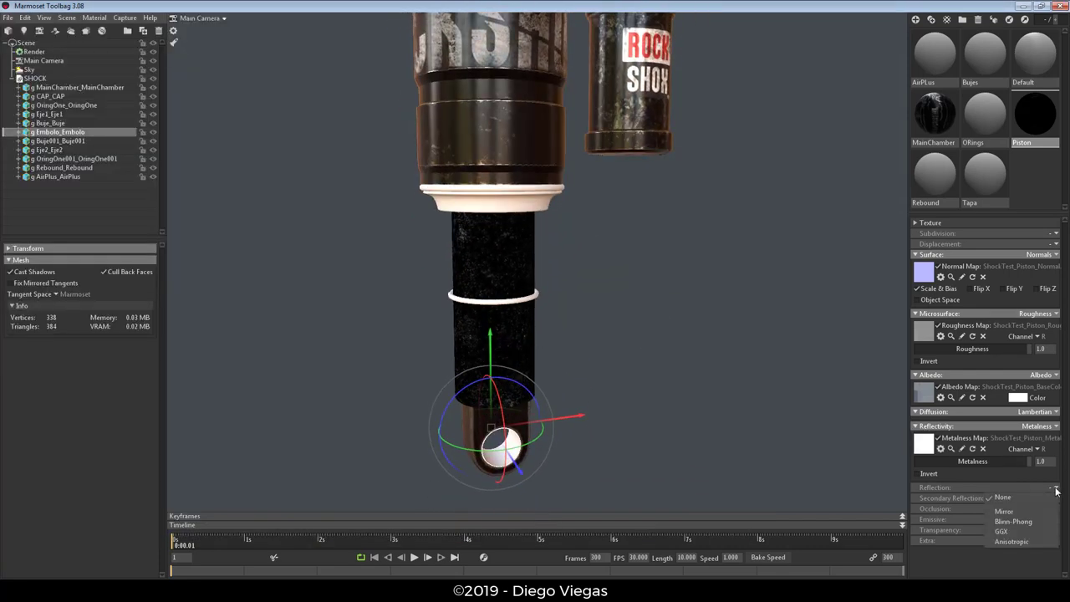
pyautogui.click(1004, 534)
pyautogui.moveTo(635, 440)
pyautogui.mouseDown()
pyautogui.moveTo(604, 362)
pyautogui.moveTo(625, 417)
pyautogui.moveTo(627, 370)
pyautogui.moveTo(656, 364)
pyautogui.mouseUp()
pyautogui.click(656, 364)
pyautogui.moveTo(639, 283)
pyautogui.mouseDown()
pyautogui.moveTo(649, 449)
pyautogui.moveTo(627, 300)
pyautogui.moveTo(647, 398)
pyautogui.moveTo(635, 446)
pyautogui.moveTo(617, 420)
pyautogui.moveTo(571, 417)
pyautogui.moveTo(589, 415)
pyautogui.mouseUp()
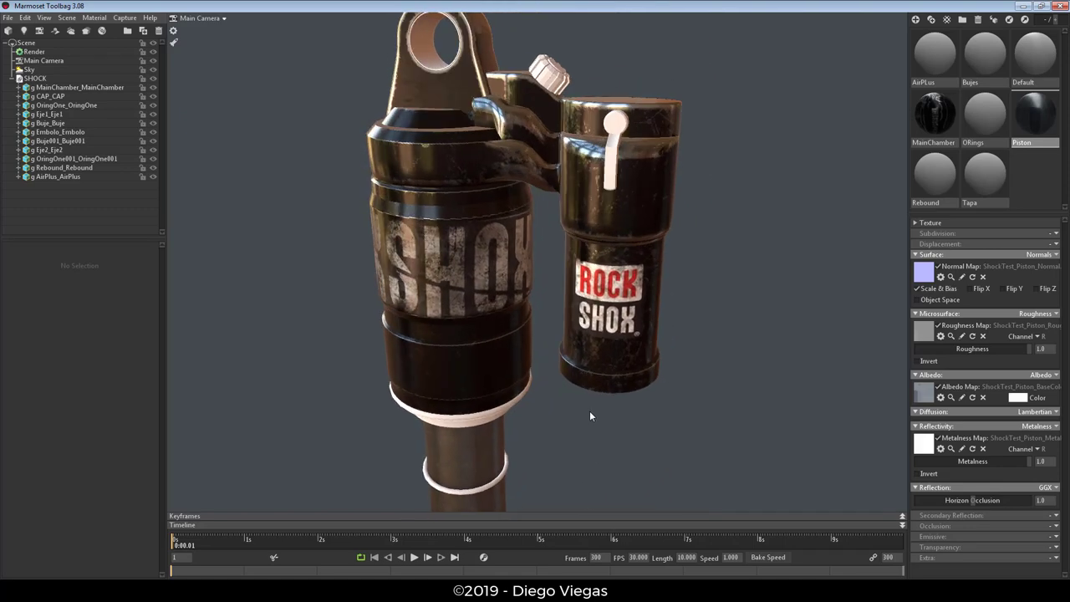
# Select AirPlus and load the AirPlus BaseColor texture as its albedo.
pyautogui.click(642, 107)
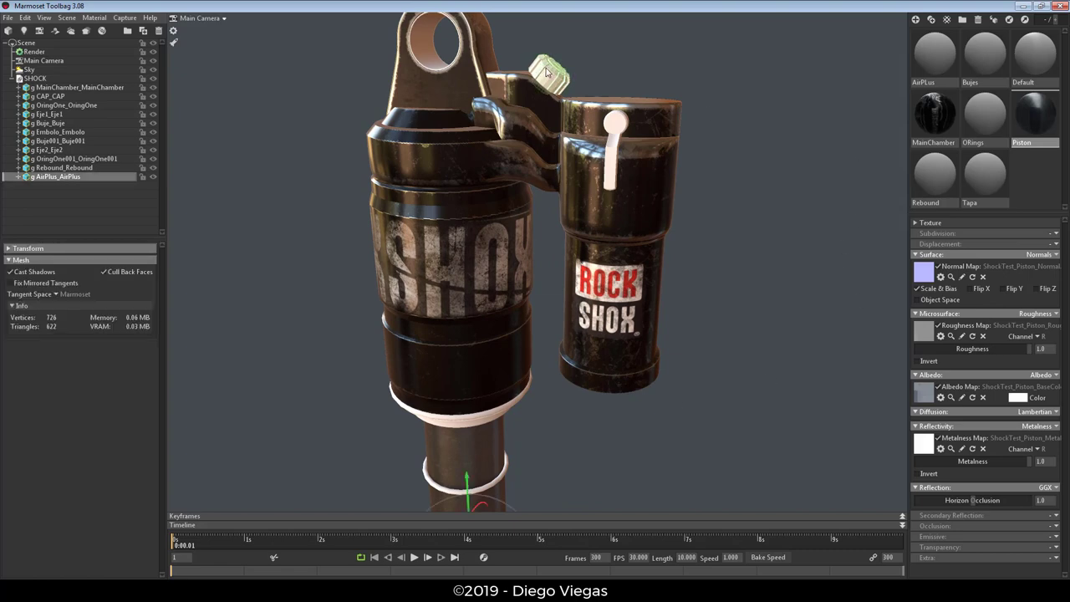
pyautogui.moveTo(663, 74); pyautogui.dragTo(703, 111)
pyautogui.click(920, 292)
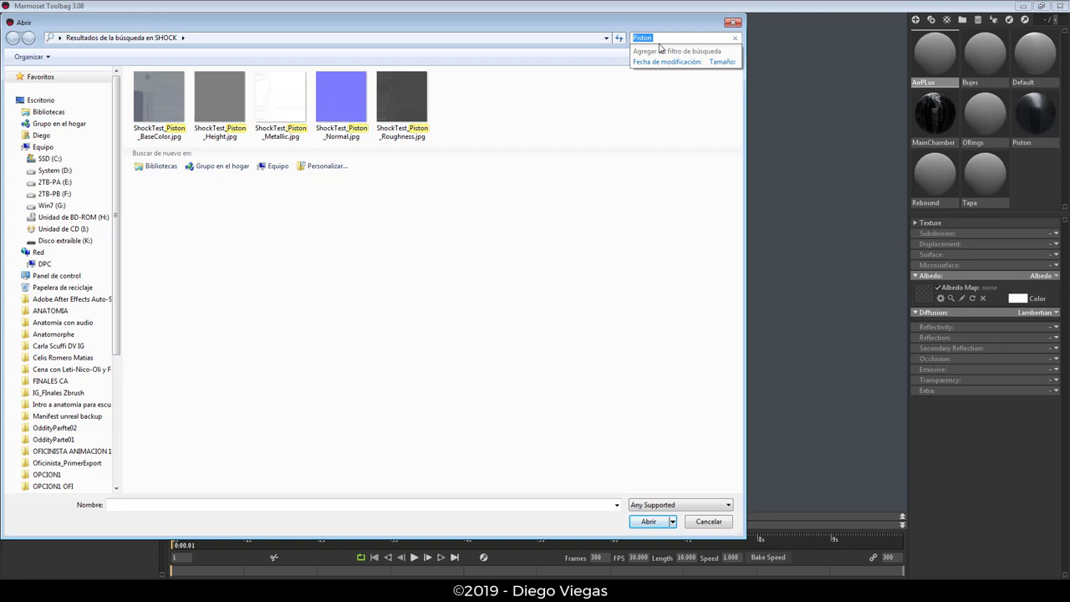
pyautogui.write('Air')
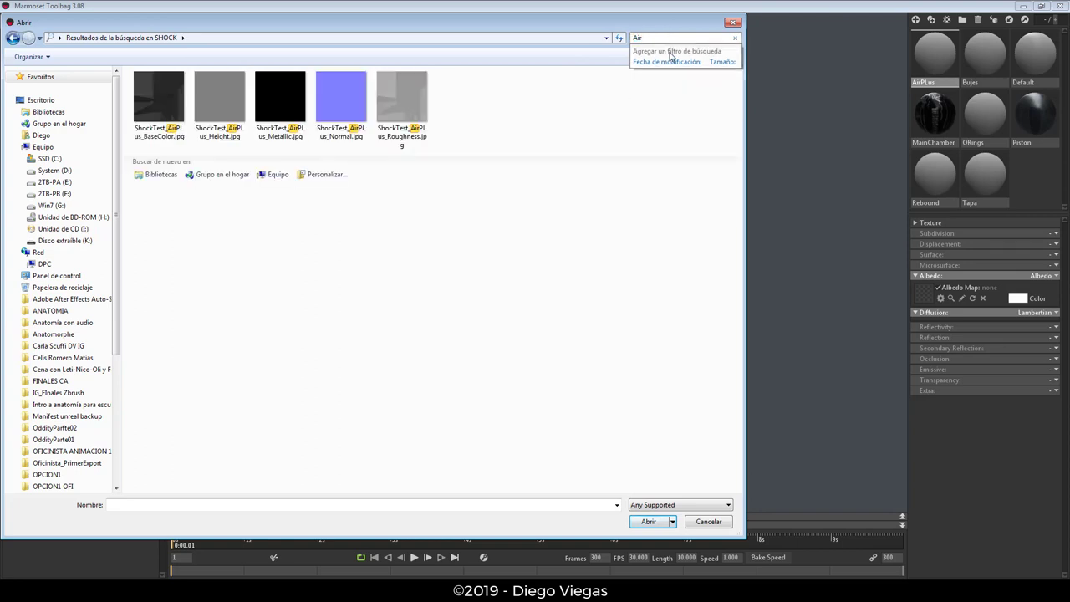
pyautogui.doubleClick(141, 118)
pyautogui.moveTo(682, 254)
pyautogui.mouseDown()
pyautogui.moveTo(637, 275)
pyautogui.moveTo(702, 352)
pyautogui.mouseUp()
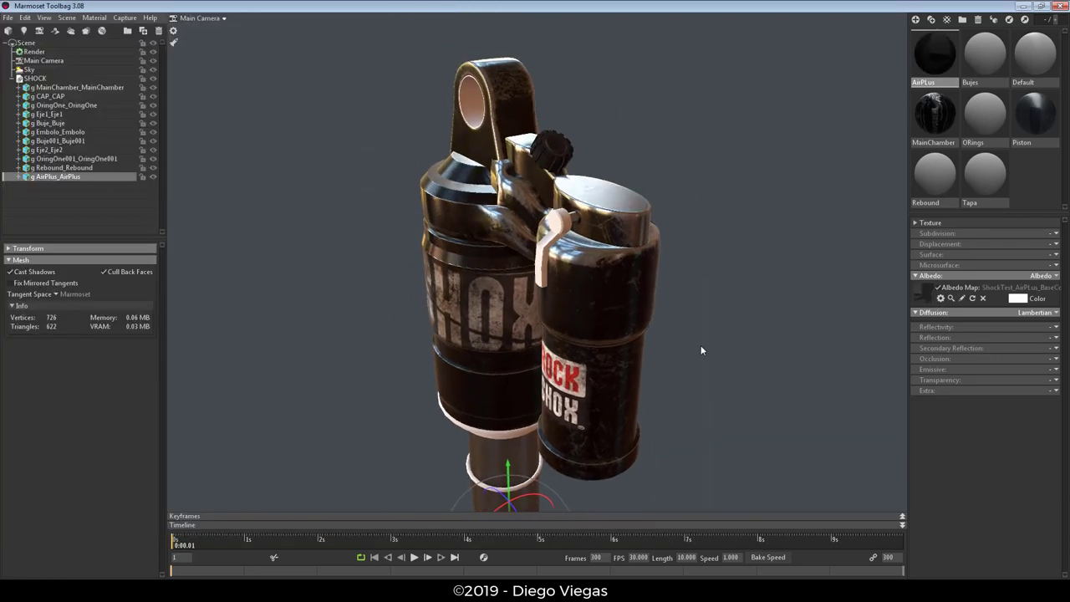
# Set AirPlus surface to Normals and microsurface to Roughness, loading the AirPlus normal and roughness maps.
pyautogui.click(1055, 255)
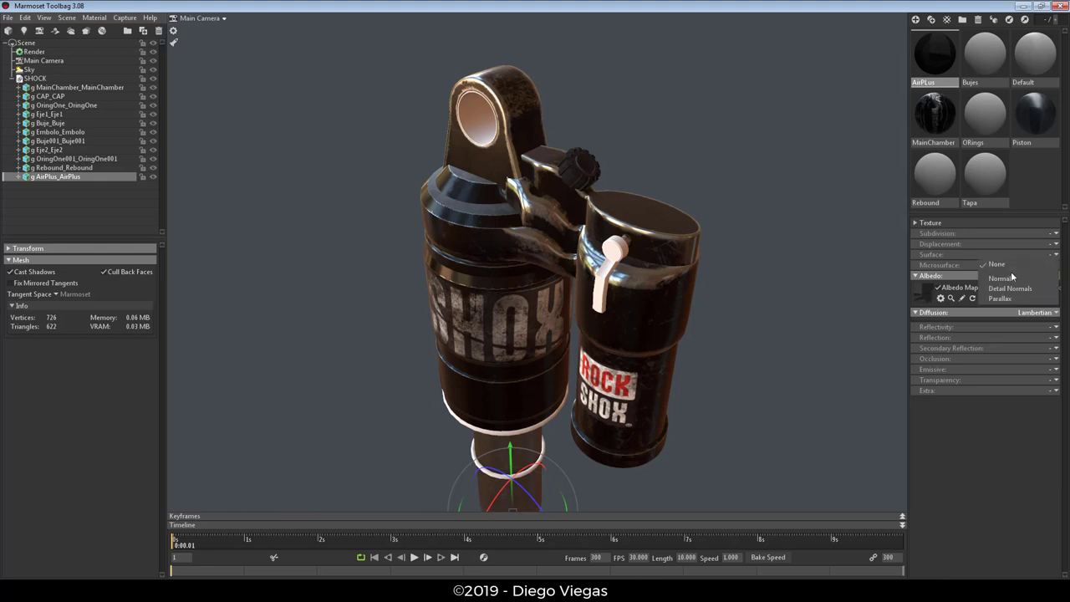
pyautogui.click(1010, 278)
pyautogui.click(922, 271)
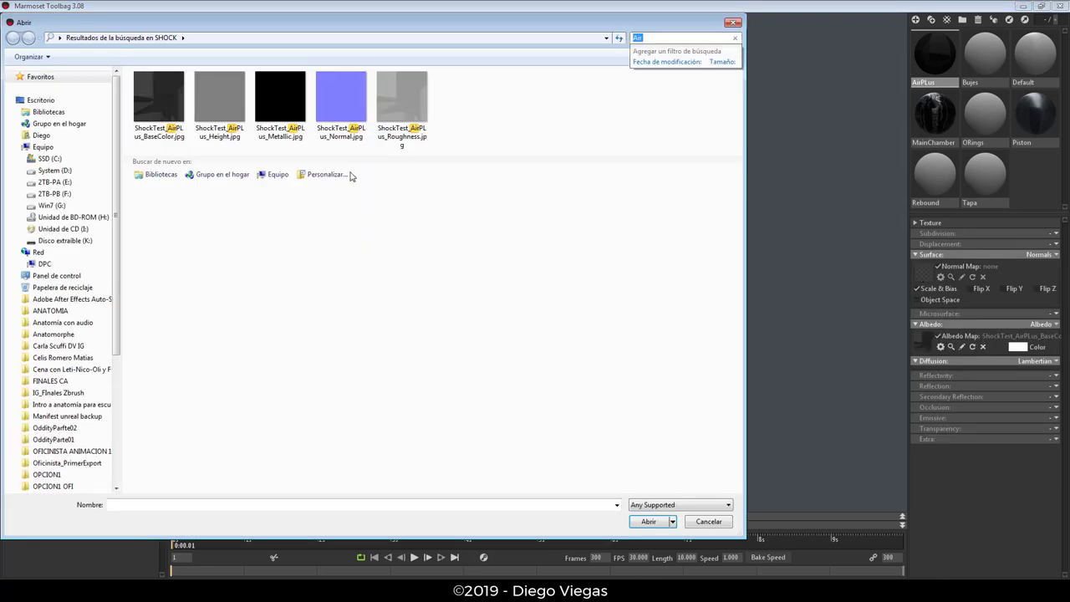
pyautogui.doubleClick(334, 100)
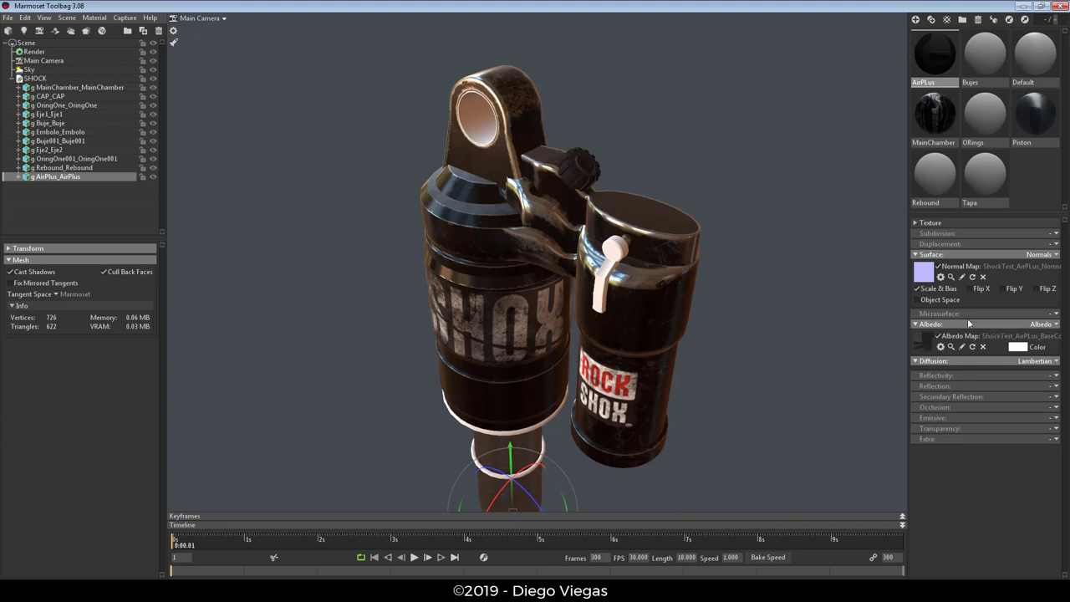
pyautogui.click(1055, 314)
pyautogui.click(1012, 351)
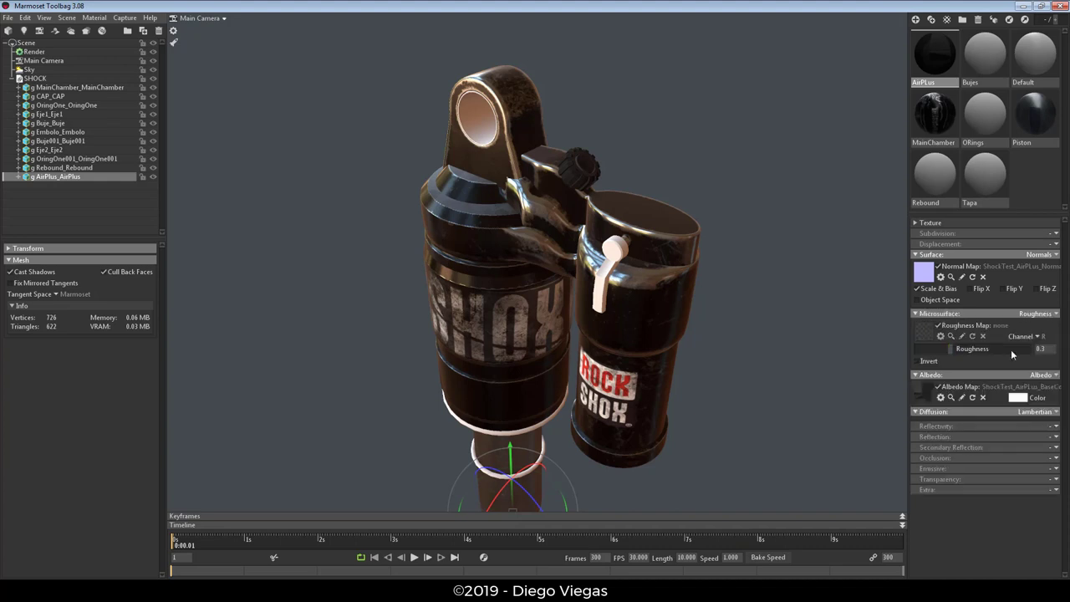
pyautogui.click(926, 331)
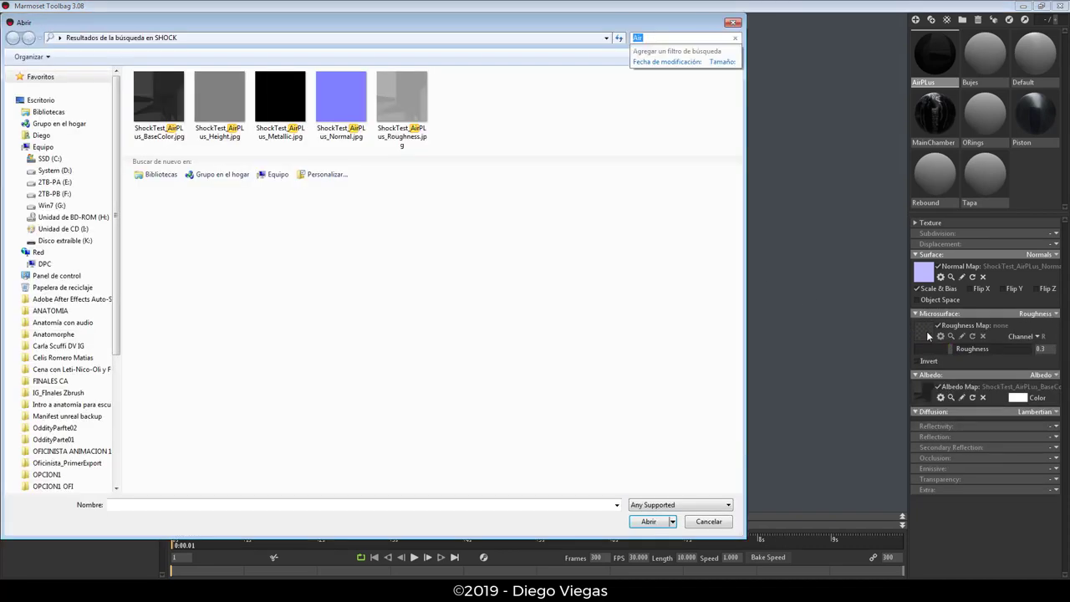
pyautogui.doubleClick(406, 124)
pyautogui.moveTo(692, 286); pyautogui.dragTo(734, 258)
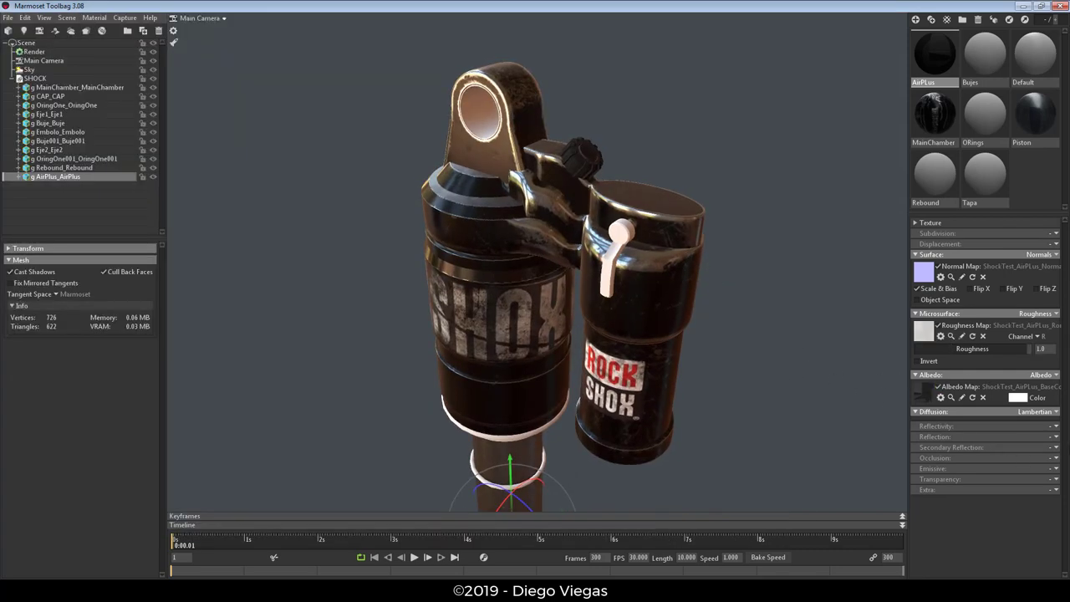
# Set AirPlus reflectivity to Metalness with its Metallic map, and reflection to GGX.
pyautogui.click(1055, 427)
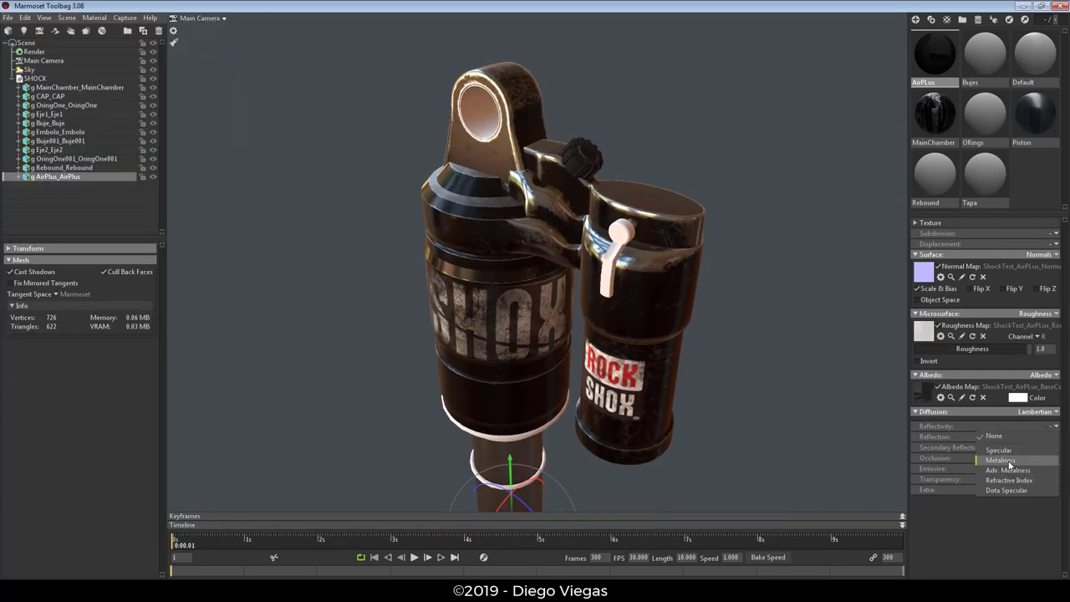
pyautogui.click(1011, 465)
pyautogui.click(919, 445)
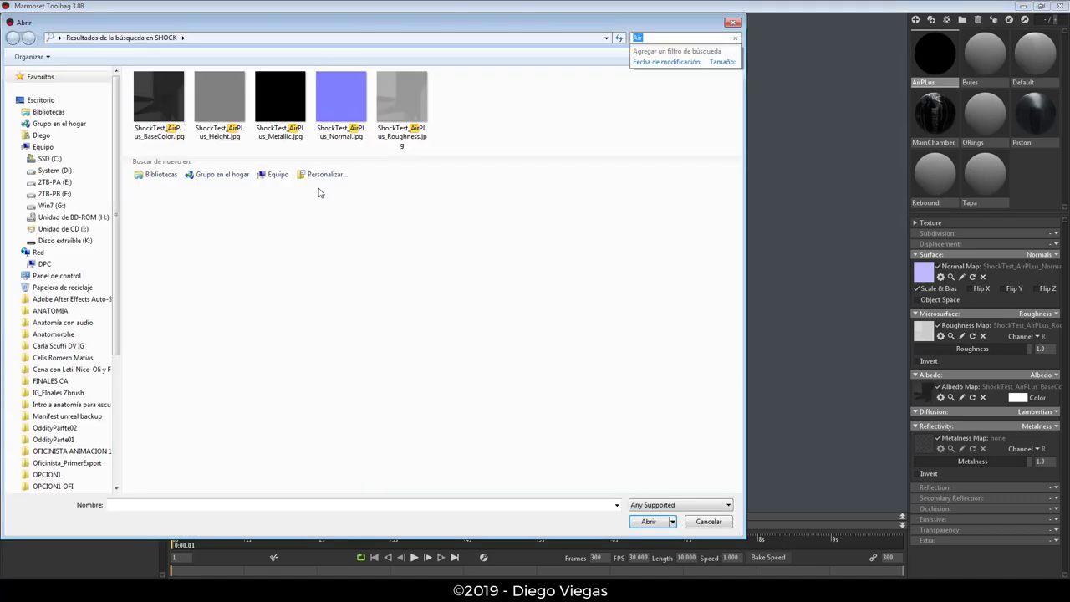
pyautogui.doubleClick(282, 113)
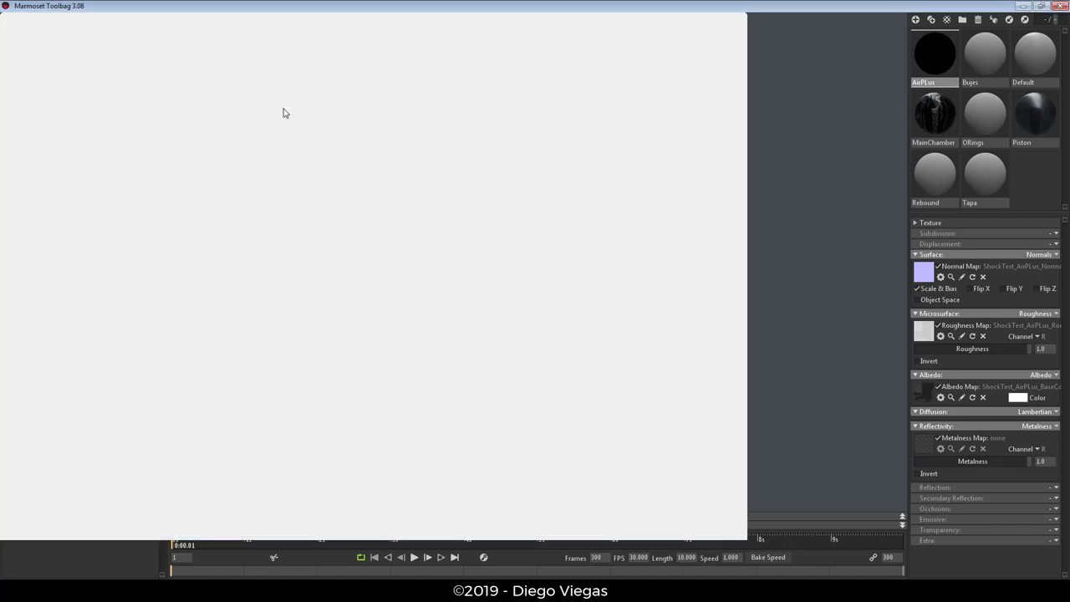
pyautogui.moveTo(636, 217)
pyautogui.mouseDown()
pyautogui.moveTo(661, 207)
pyautogui.moveTo(673, 234)
pyautogui.mouseUp()
pyautogui.scroll(5, 673, 234)
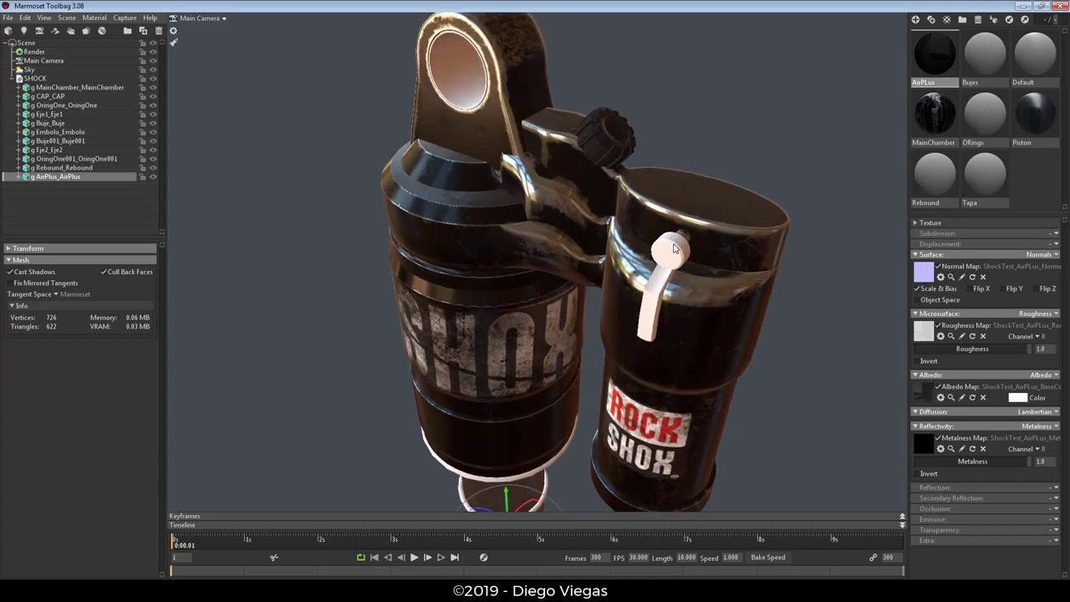
pyautogui.click(1055, 488)
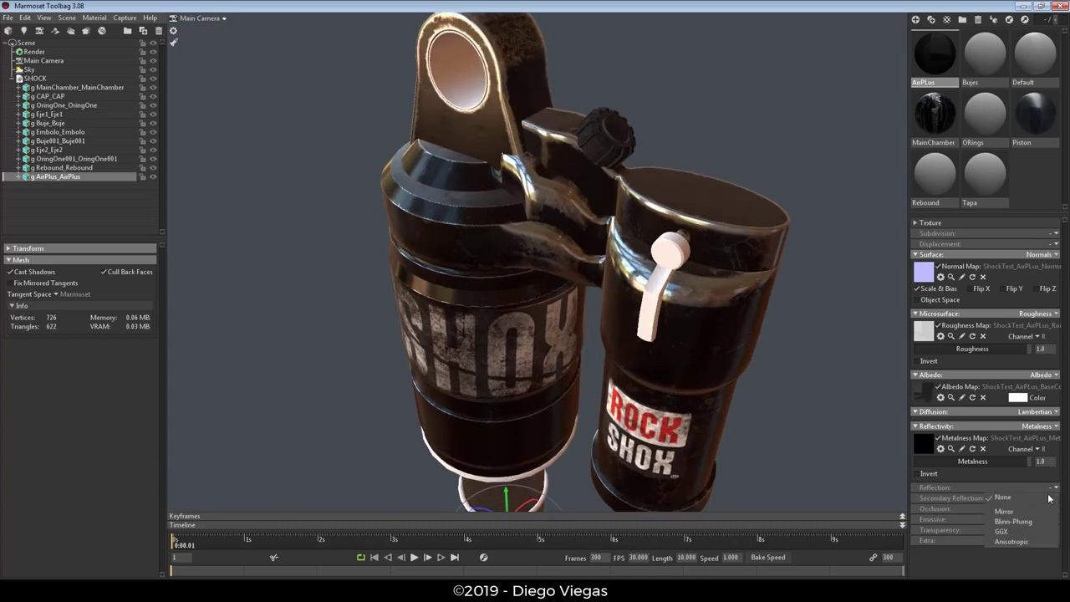
pyautogui.click(1021, 532)
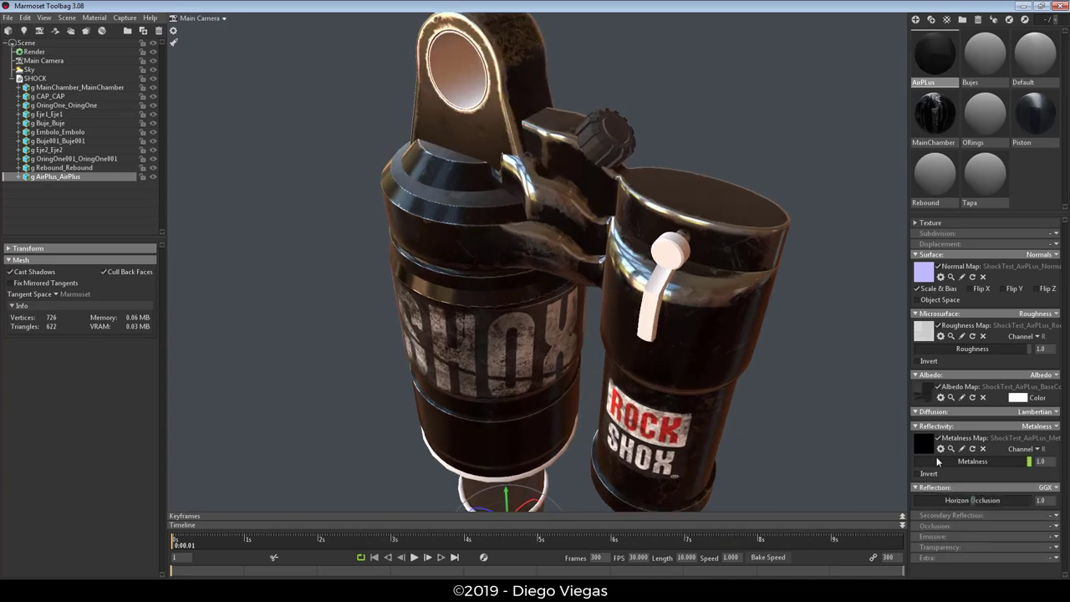
pyautogui.moveTo(829, 417)
pyautogui.mouseDown()
pyautogui.moveTo(794, 397)
pyautogui.moveTo(811, 397)
pyautogui.mouseUp()
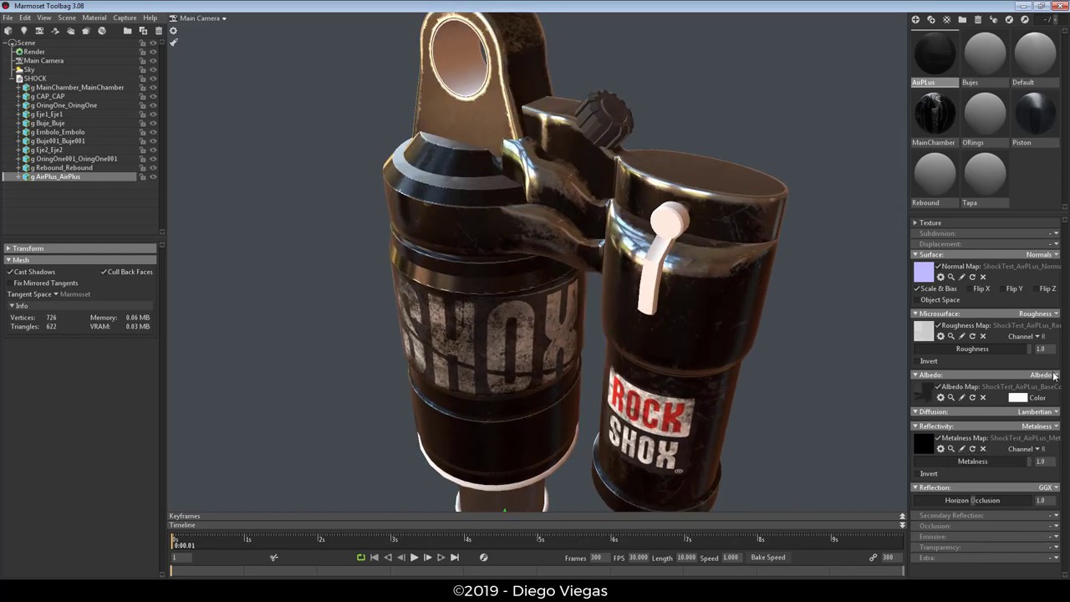
pyautogui.click(970, 289)
pyautogui.click(971, 290)
pyautogui.click(1055, 425)
pyautogui.click(924, 443)
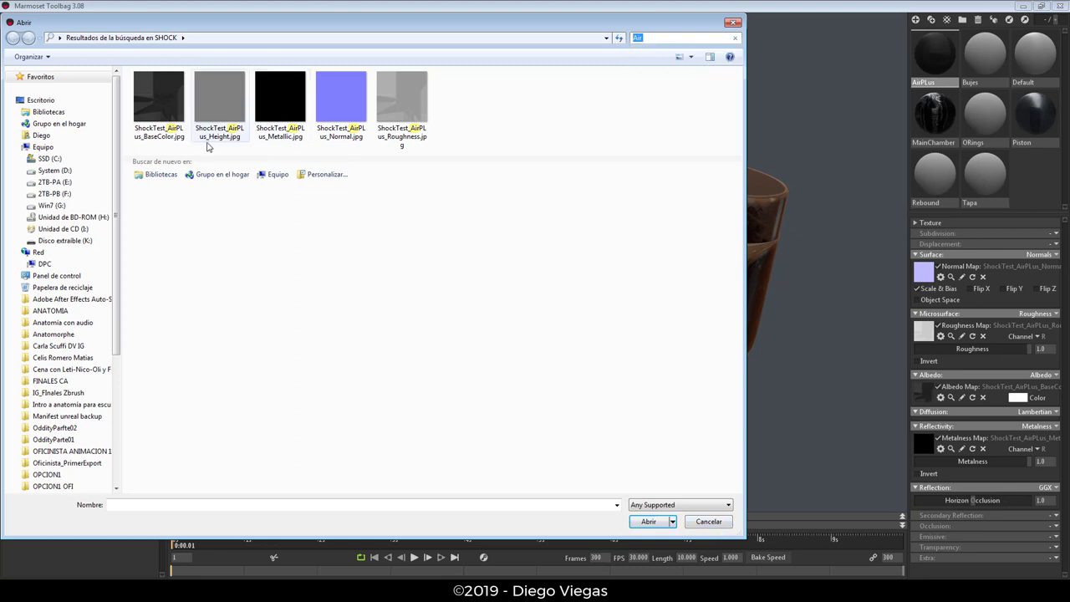
pyautogui.click(232, 139)
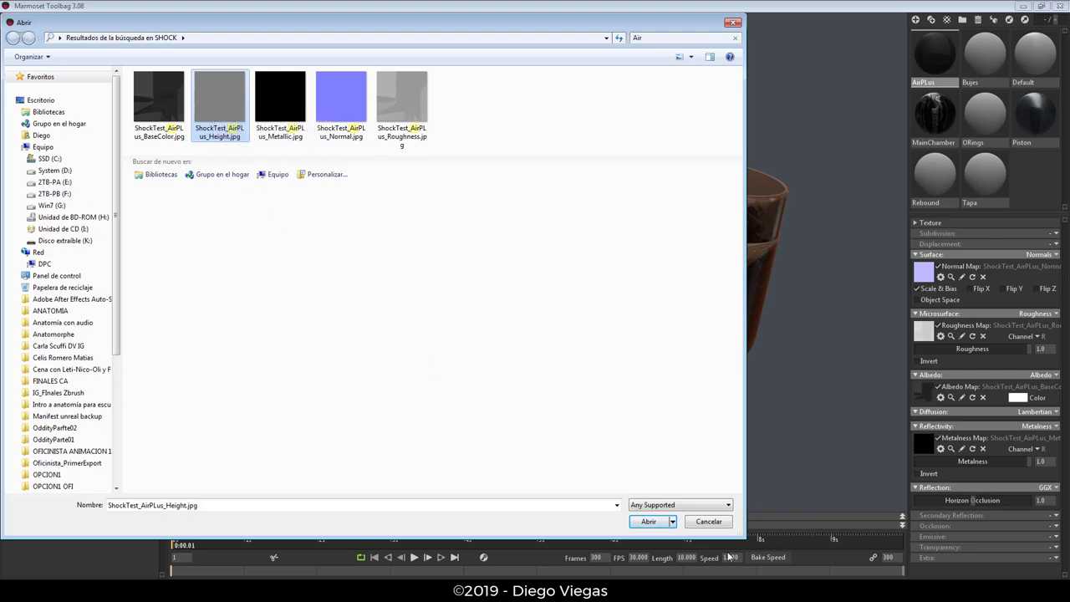
pyautogui.click(727, 524)
pyautogui.moveTo(664, 395); pyautogui.dragTo(620, 337)
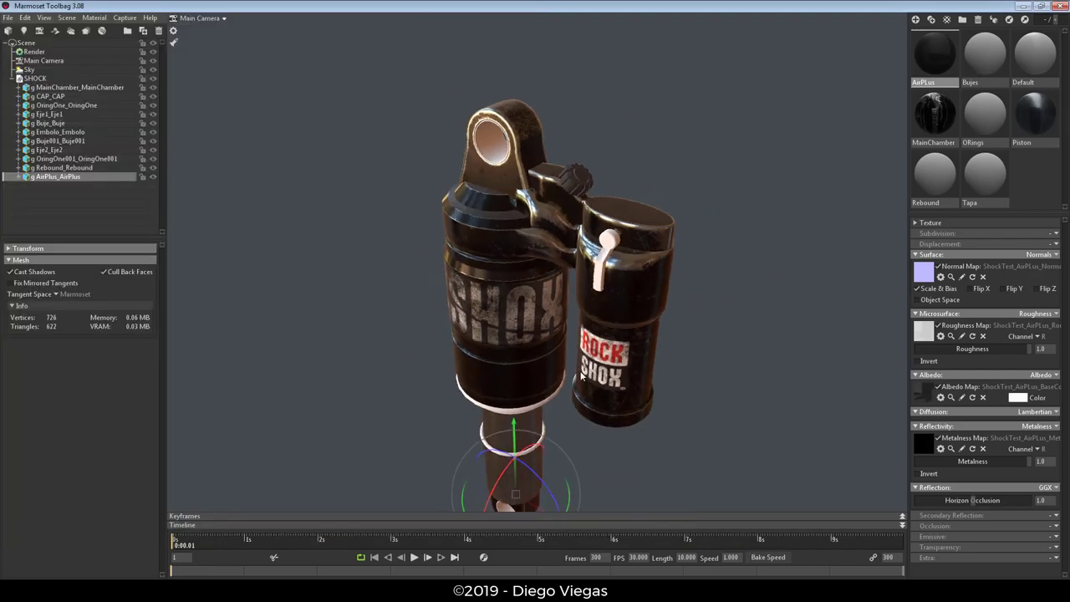
pyautogui.click(722, 351)
pyautogui.moveTo(722, 351); pyautogui.dragTo(640, 346)
pyautogui.scroll(5, 660, 279)
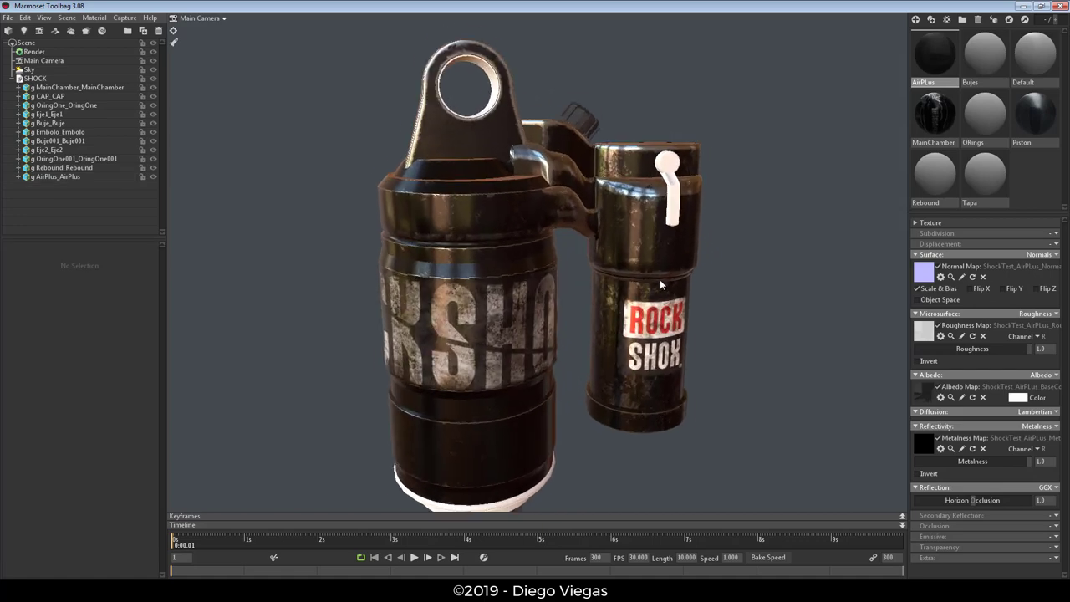
pyautogui.moveTo(724, 312)
pyautogui.mouseDown()
pyautogui.moveTo(806, 312)
pyautogui.moveTo(572, 281)
pyautogui.mouseUp()
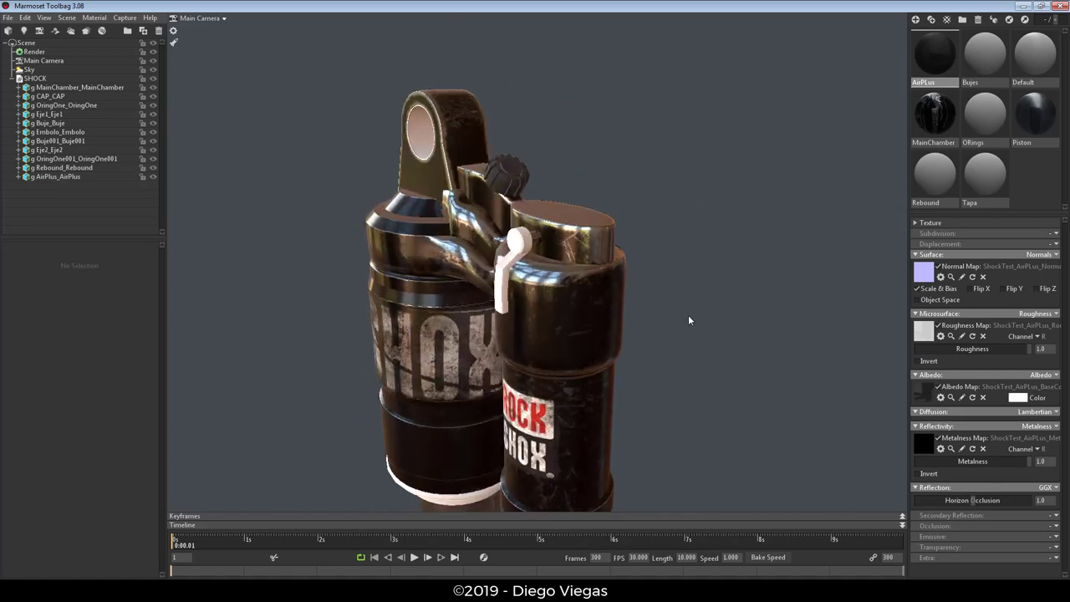
# Orbit in and pick the Rebound lever to bring up its material.
pyautogui.click(571, 281)
pyautogui.moveTo(686, 336); pyautogui.dragTo(673, 289)
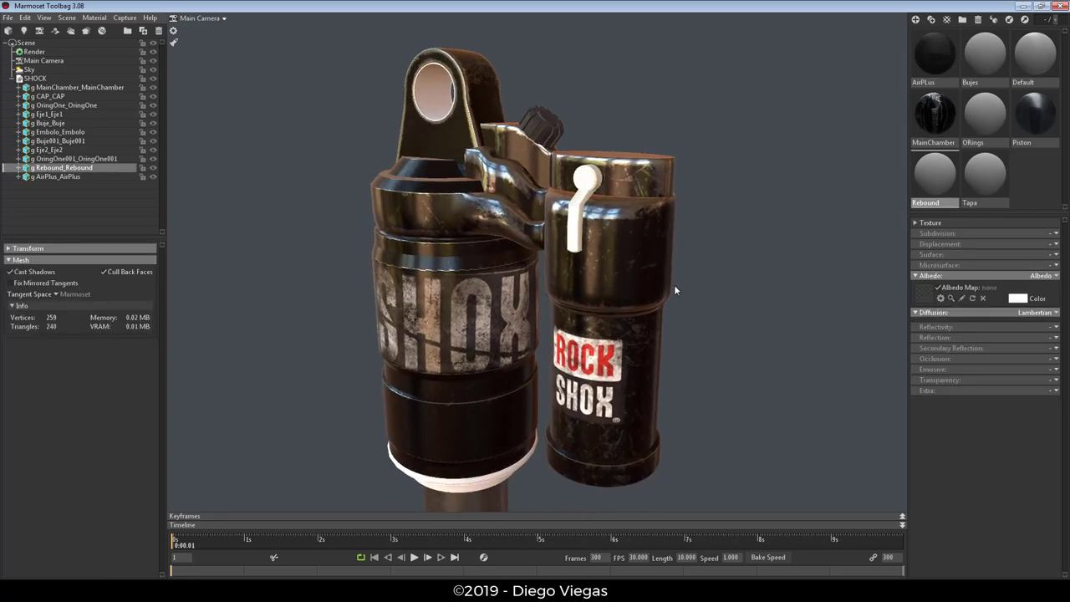
pyautogui.scroll(2, 583, 217)
pyautogui.moveTo(761, 241)
pyautogui.mouseDown()
pyautogui.moveTo(817, 234)
pyautogui.moveTo(705, 246)
pyautogui.moveTo(687, 264)
pyautogui.mouseUp()
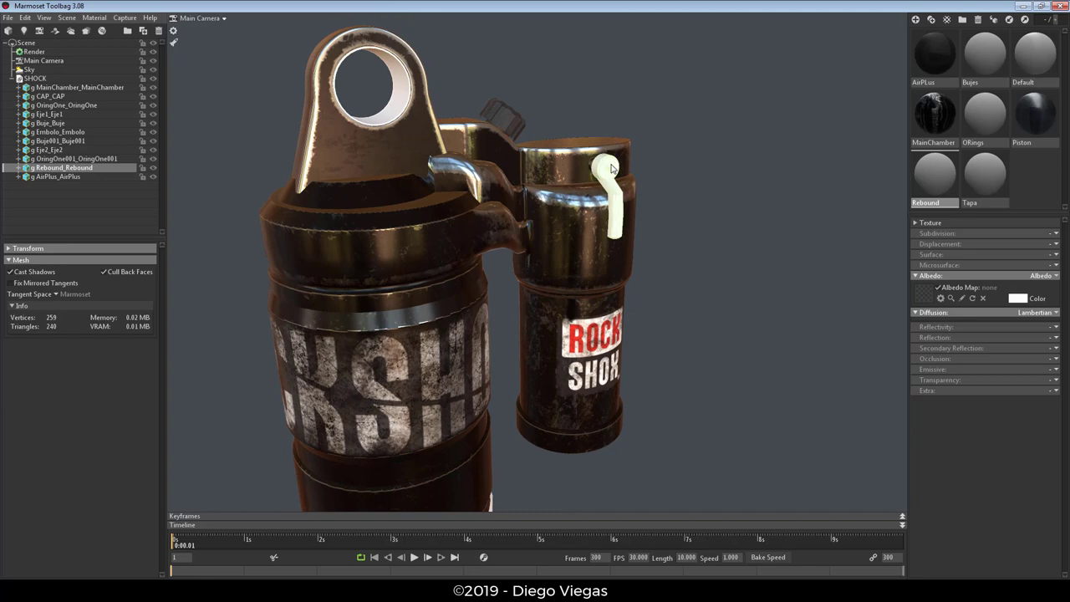
pyautogui.click(640, 171)
pyautogui.click(600, 170)
pyautogui.click(610, 172)
pyautogui.moveTo(677, 243); pyautogui.dragTo(682, 280)
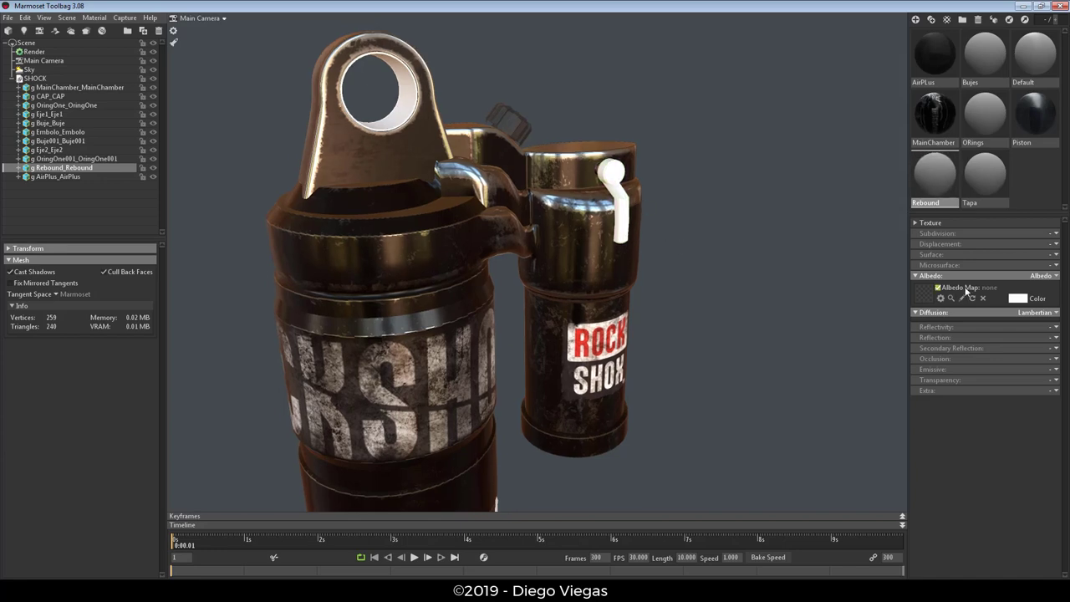
# Load the Rebound base colour as albedo and set Surface to Normals with the Rebound normal map.
pyautogui.click(933, 298)
pyautogui.click(637, 38)
pyautogui.write('Rebo')
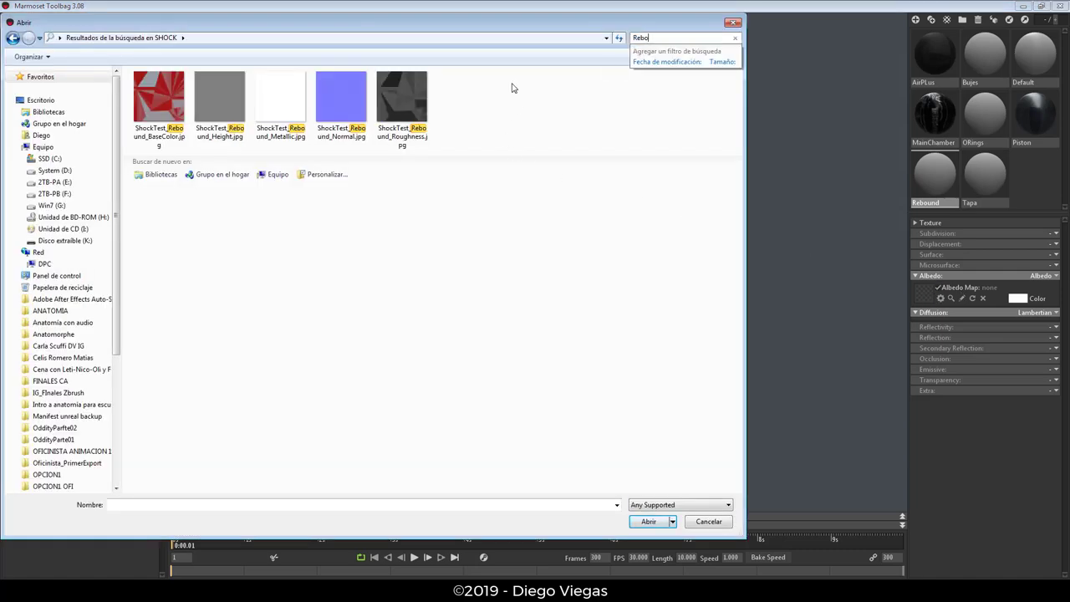
pyautogui.doubleClick(148, 112)
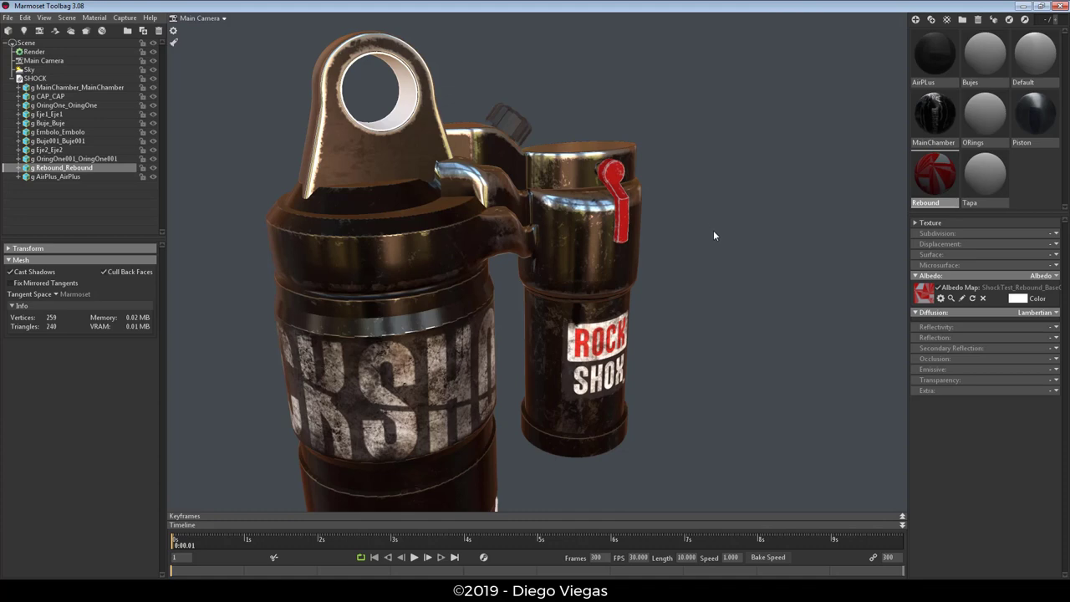
pyautogui.click(1054, 259)
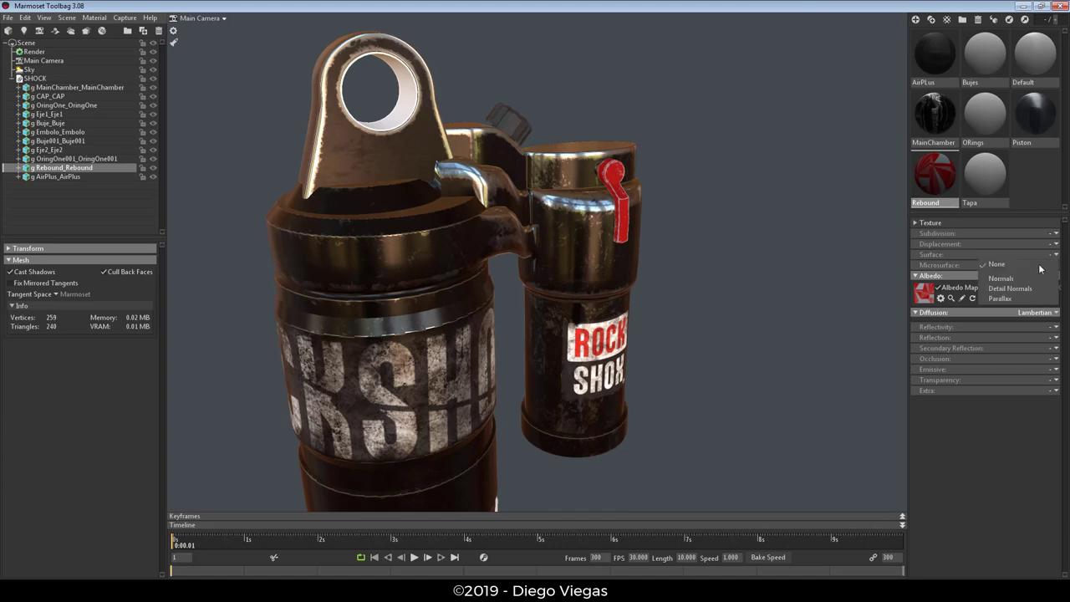
pyautogui.click(1024, 282)
pyautogui.click(923, 273)
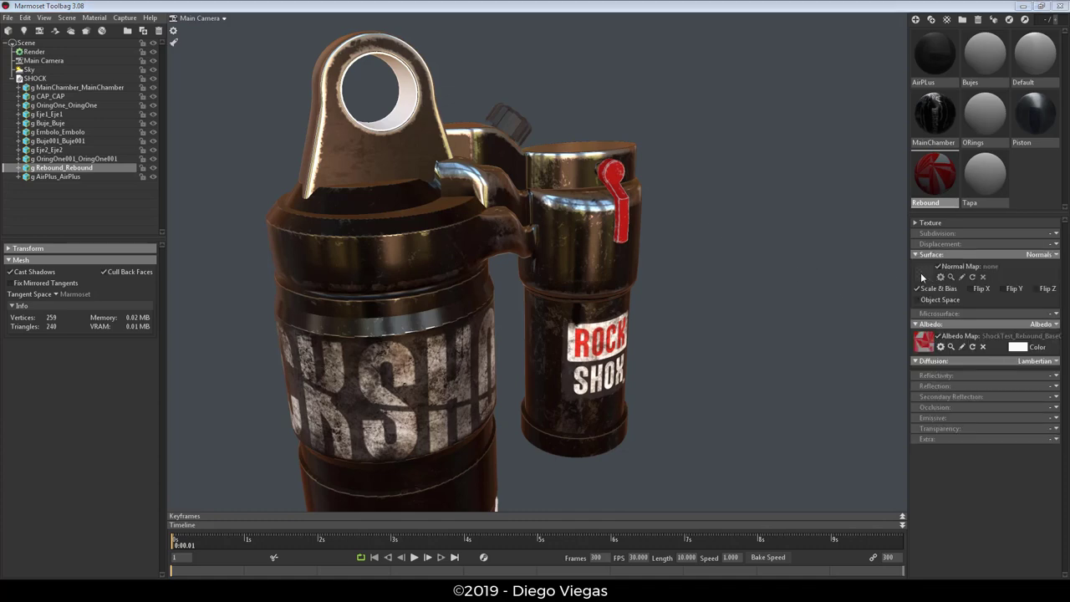
pyautogui.doubleClick(342, 105)
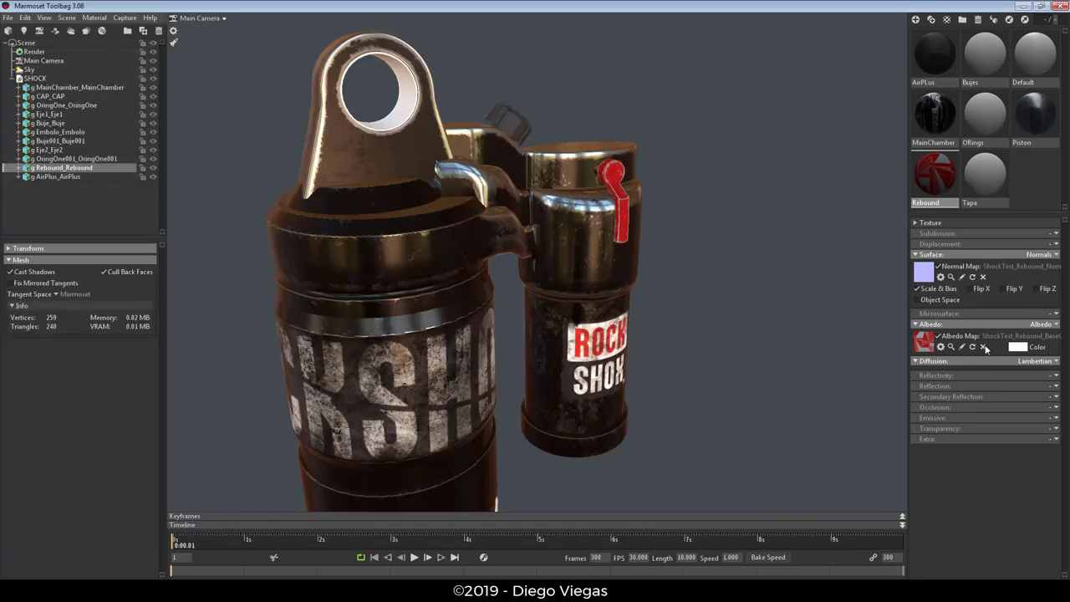
# Set Rebound microsurface to Roughness and reflectivity to Metalness, loading the roughness and metallic maps.
pyautogui.click(1012, 346)
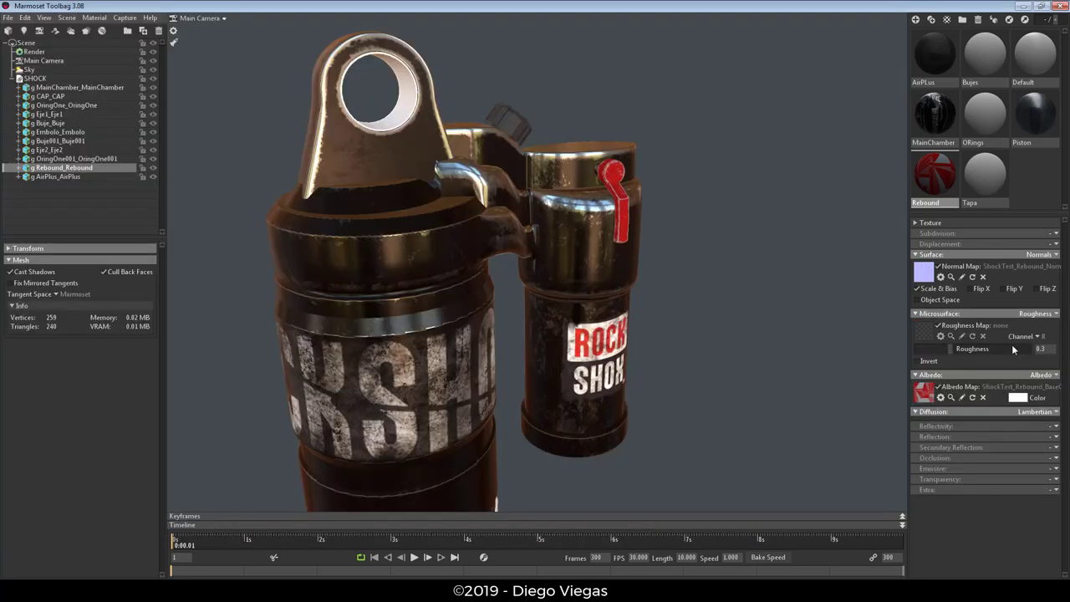
pyautogui.click(922, 332)
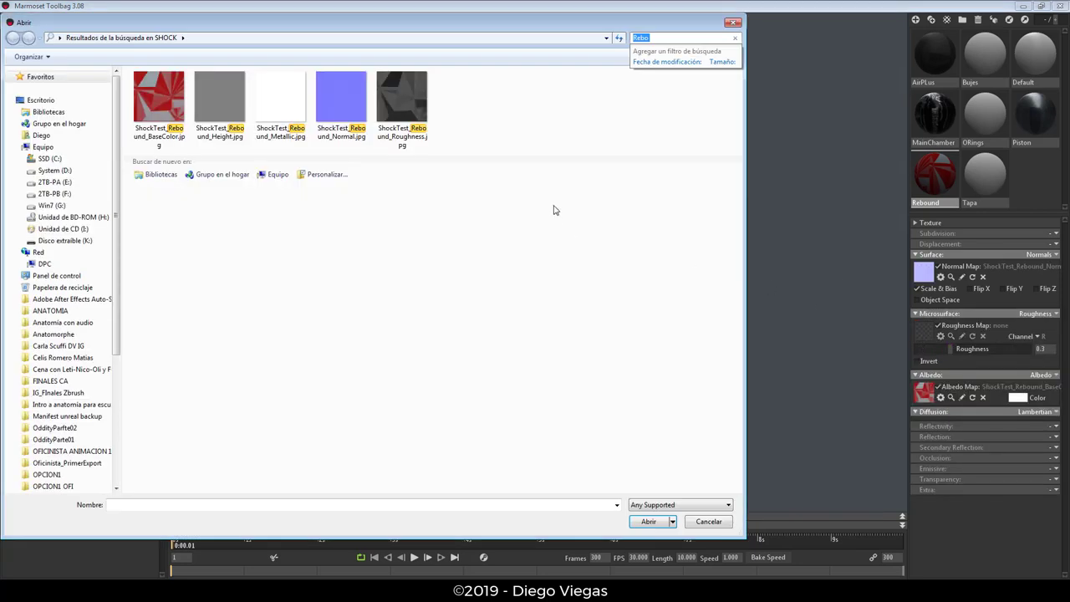
pyautogui.doubleClick(401, 108)
pyautogui.click(1057, 428)
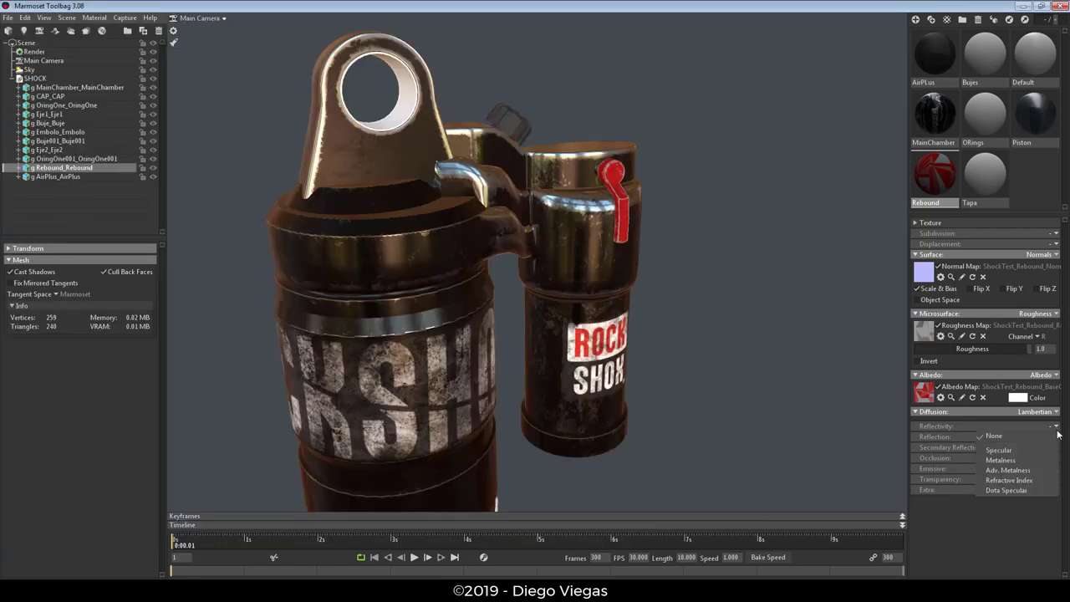
pyautogui.click(1020, 461)
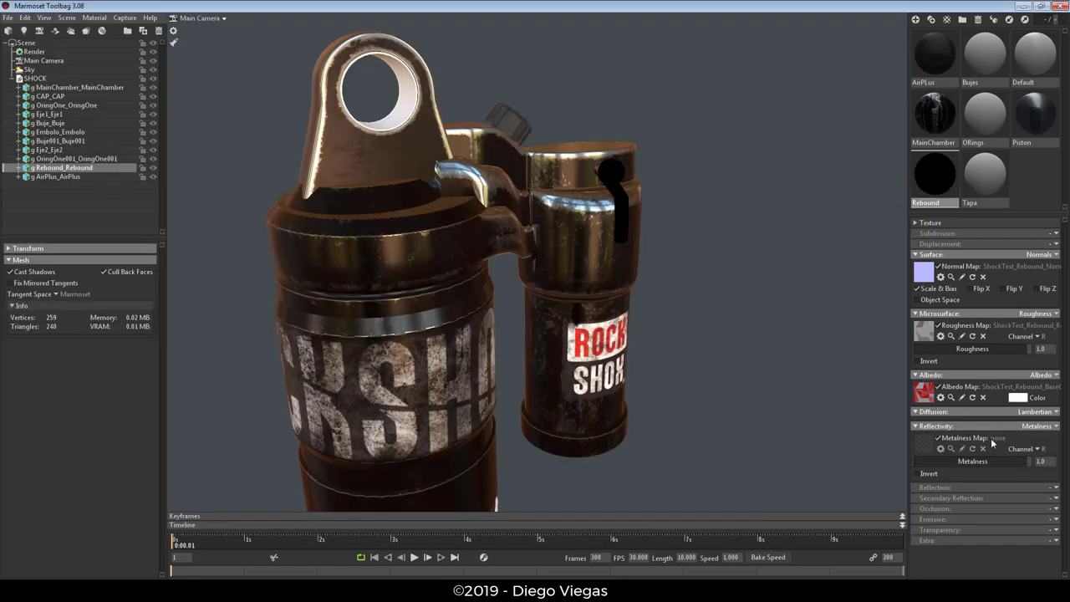
pyautogui.click(917, 449)
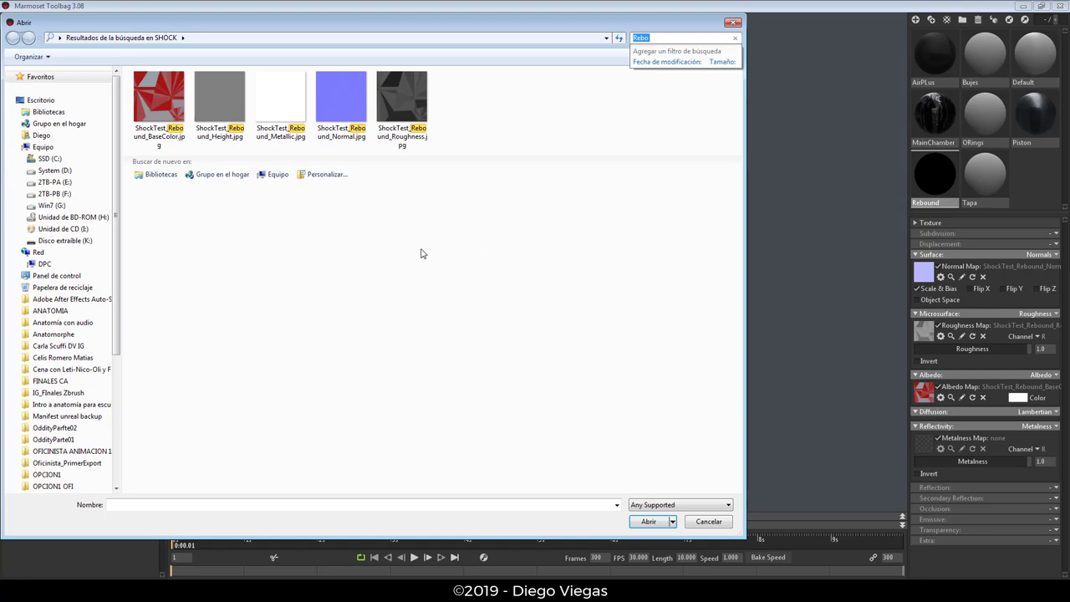
pyautogui.doubleClick(281, 100)
# Set the Rebound reflection to GGX and orbit to review the red lever.
pyautogui.moveTo(635, 339); pyautogui.dragTo(729, 345)
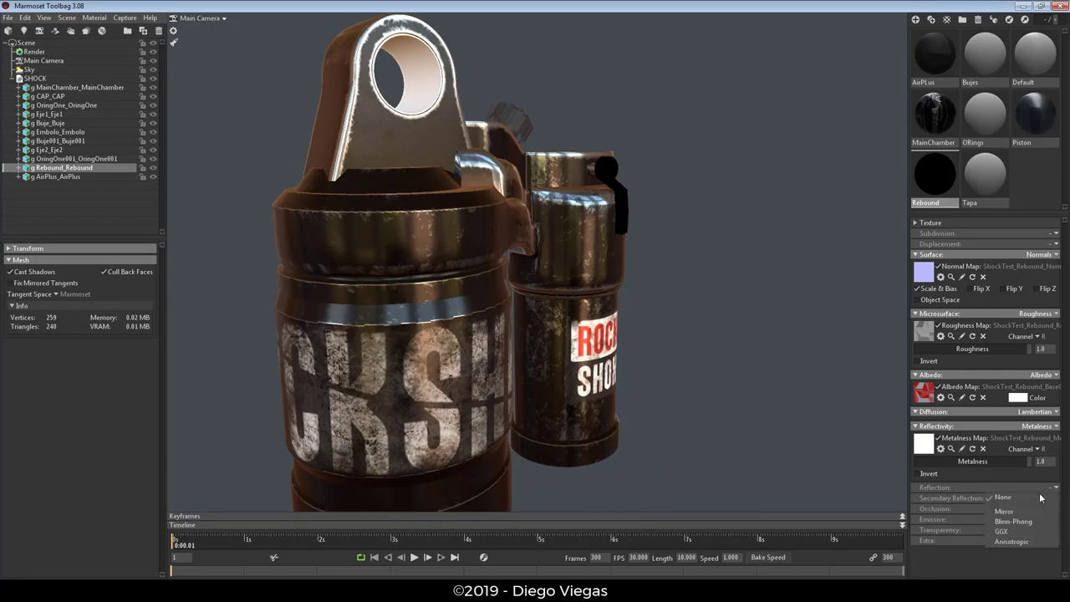
pyautogui.click(1055, 487)
pyautogui.moveTo(809, 366)
pyautogui.mouseDown()
pyautogui.moveTo(588, 266)
pyautogui.moveTo(702, 261)
pyautogui.moveTo(709, 296)
pyautogui.moveTo(772, 282)
pyautogui.moveTo(693, 371)
pyautogui.moveTo(690, 325)
pyautogui.mouseUp()
pyautogui.scroll(-5, 681, 339)
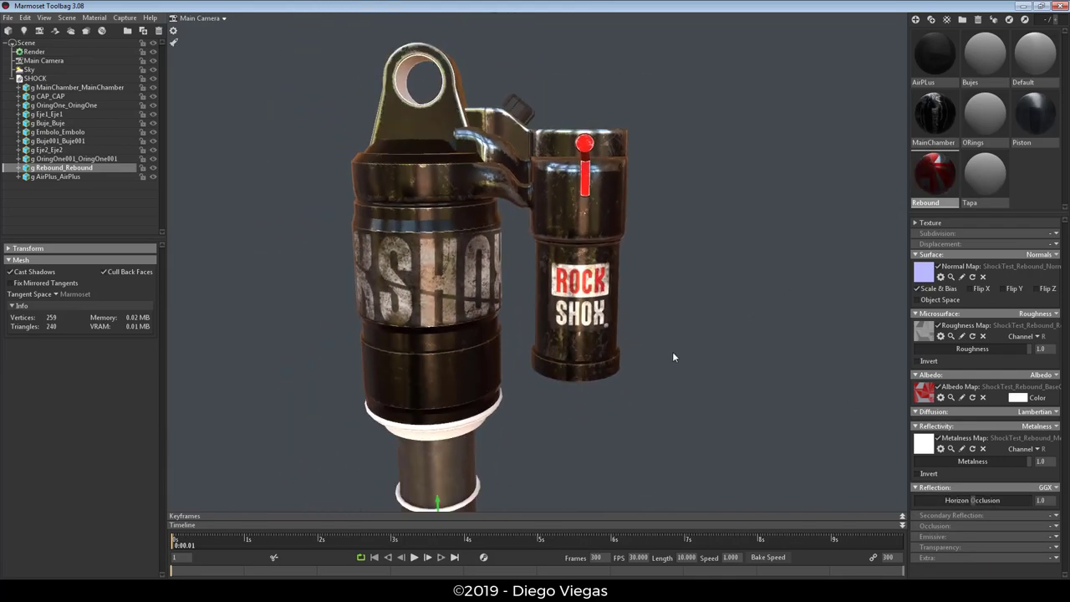
pyautogui.scroll(-4, 640, 339)
pyautogui.click(606, 355)
pyautogui.moveTo(590, 374)
pyautogui.mouseDown()
pyautogui.moveTo(566, 349)
pyautogui.moveTo(600, 337)
pyautogui.moveTo(575, 328)
pyautogui.moveTo(579, 355)
pyautogui.moveTo(588, 306)
pyautogui.moveTo(508, 144)
pyautogui.moveTo(659, 76)
pyautogui.moveTo(621, 91)
pyautogui.moveTo(666, 105)
pyautogui.moveTo(633, 112)
pyautogui.moveTo(681, 106)
pyautogui.moveTo(682, 144)
pyautogui.moveTo(627, 209)
pyautogui.moveTo(502, 140)
pyautogui.moveTo(541, 146)
pyautogui.mouseUp()
# Select the Bujes bushing and load its texture maps.
pyautogui.click(541, 146)
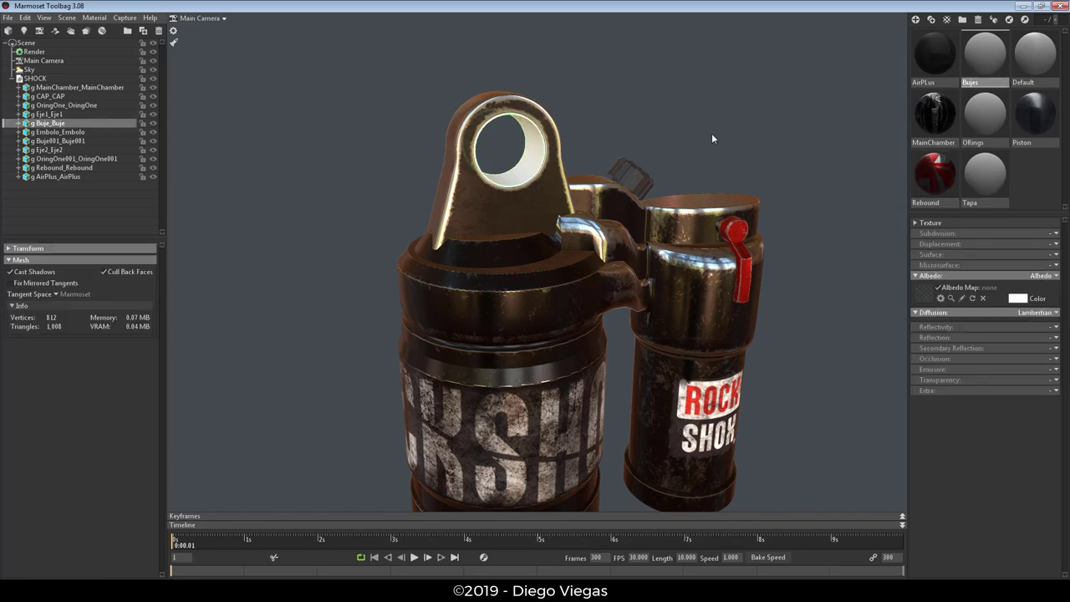
pyautogui.moveTo(712, 138)
pyautogui.mouseDown()
pyautogui.moveTo(670, 125)
pyautogui.moveTo(684, 146)
pyautogui.mouseUp()
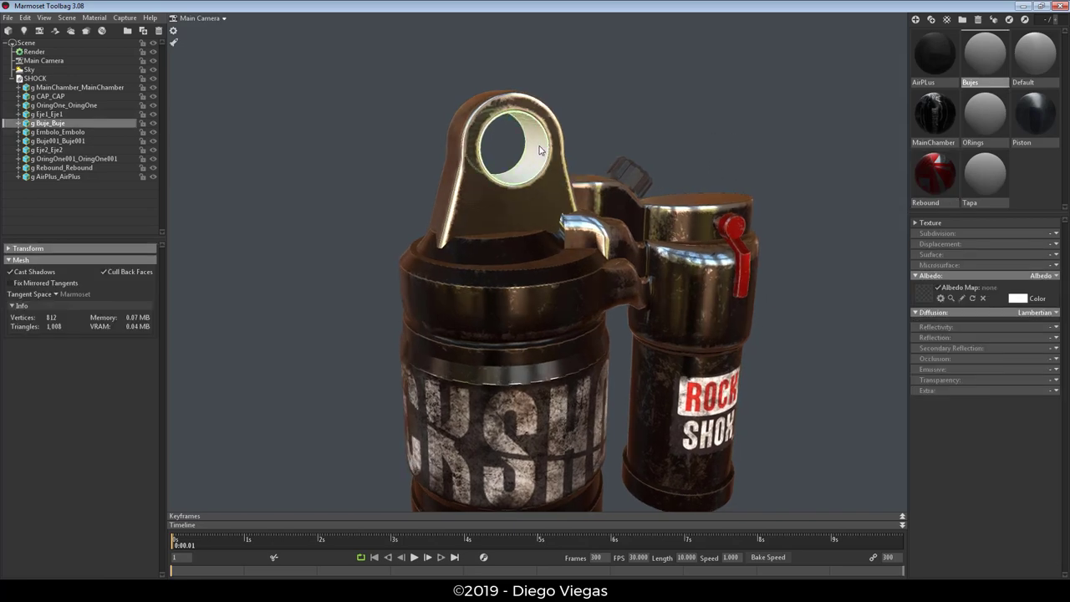
pyautogui.click(951, 298)
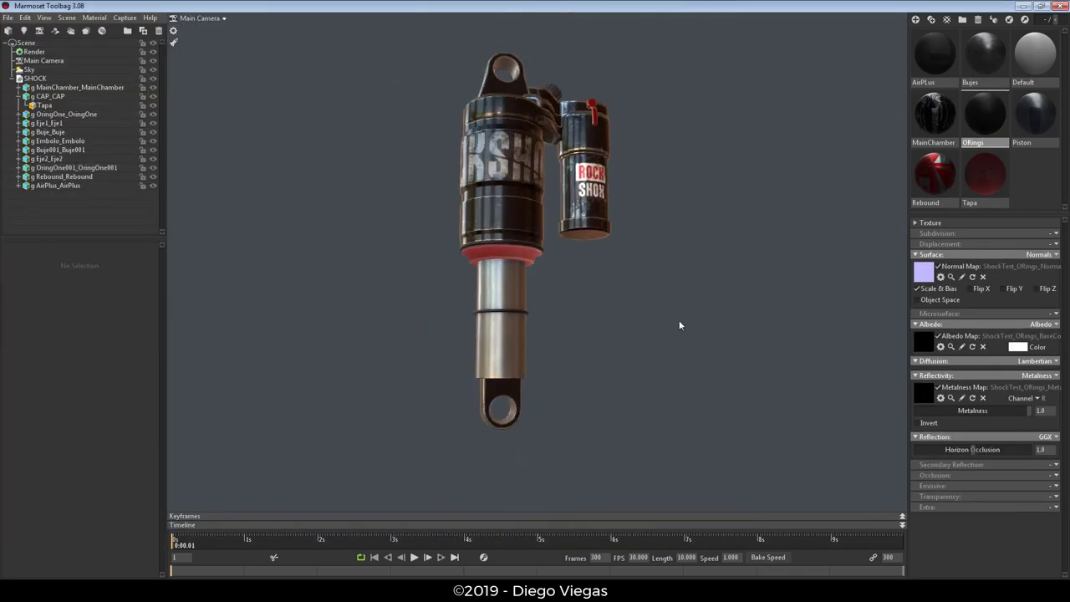
pyautogui.moveTo(690, 345)
pyautogui.mouseDown()
pyautogui.moveTo(697, 369)
pyautogui.moveTo(664, 371)
pyautogui.moveTo(641, 346)
pyautogui.moveTo(707, 355)
pyautogui.mouseUp()
# Delete the unused Default material from the material list, leaving seven materials.
pyautogui.click(928, 54)
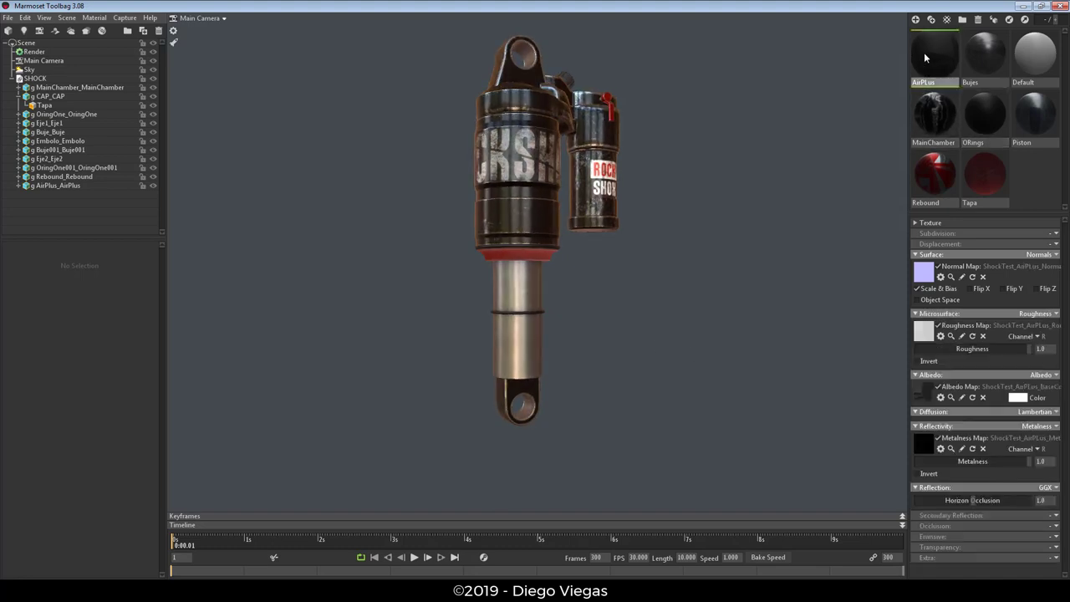
pyautogui.moveTo(736, 288)
pyautogui.mouseDown()
pyautogui.moveTo(510, 332)
pyautogui.moveTo(666, 338)
pyautogui.mouseUp()
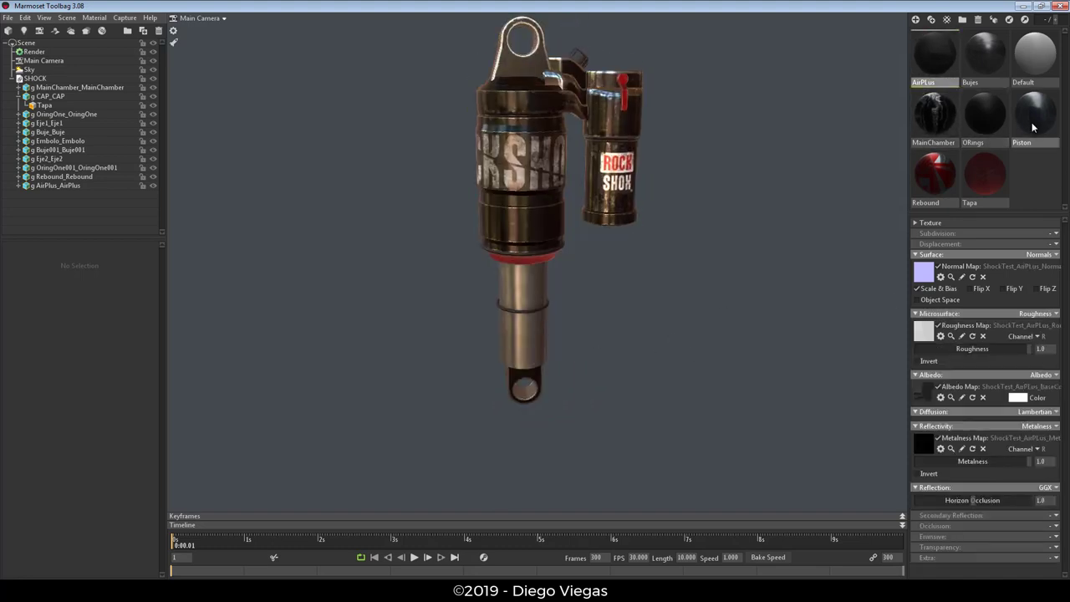
pyautogui.click(1033, 55)
pyautogui.rightClick(1027, 57)
pyautogui.click(1027, 57)
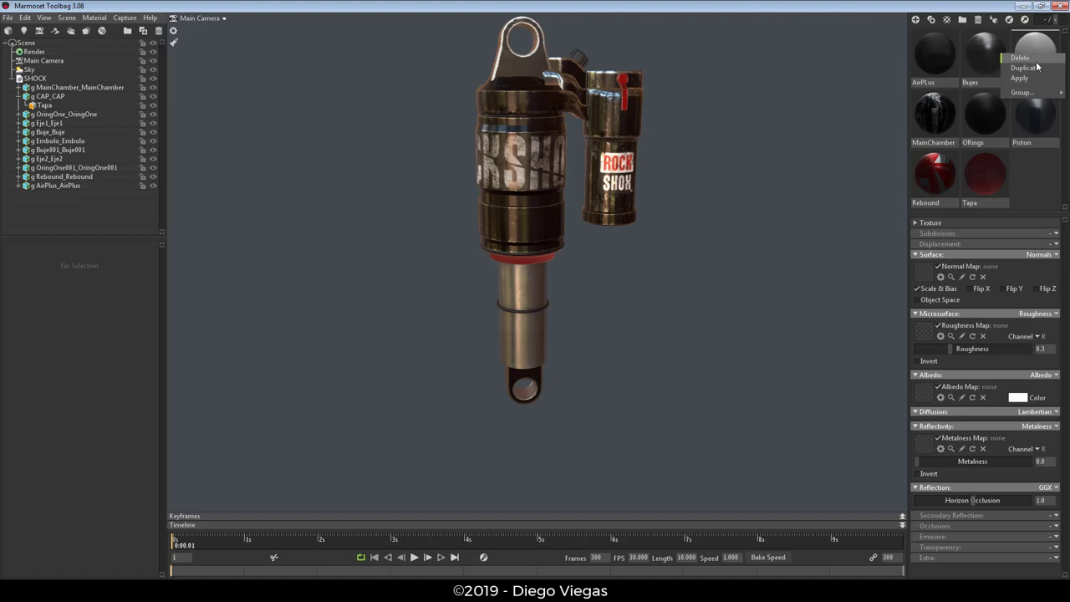
pyautogui.moveTo(776, 236)
pyautogui.mouseDown()
pyautogui.moveTo(783, 220)
pyautogui.moveTo(666, 255)
pyautogui.moveTo(752, 271)
pyautogui.moveTo(700, 281)
pyautogui.moveTo(724, 287)
pyautogui.moveTo(717, 325)
pyautogui.moveTo(744, 351)
pyautogui.moveTo(729, 356)
pyautogui.mouseUp()
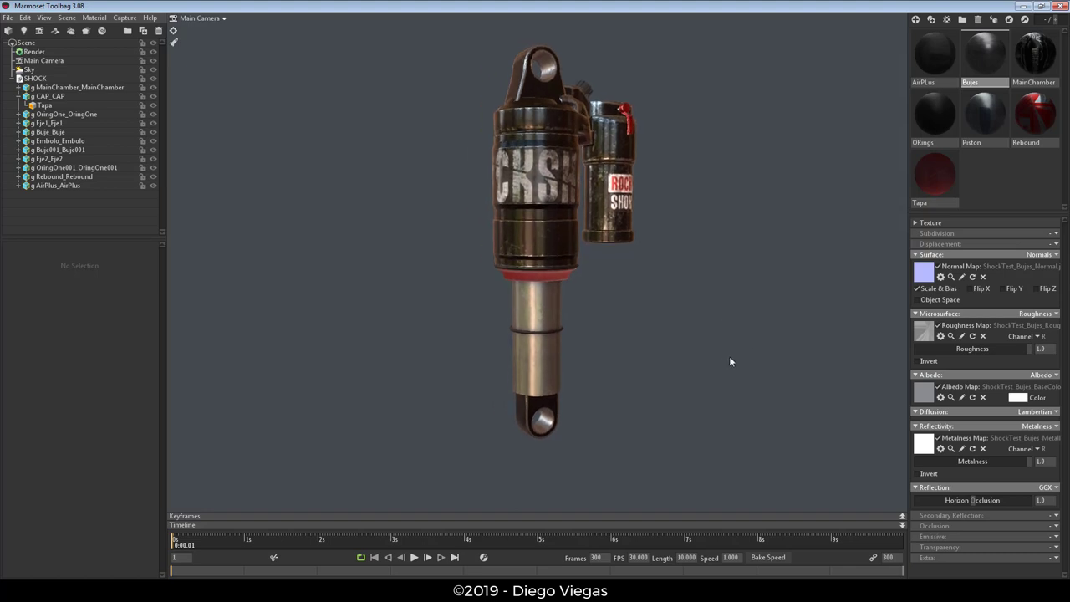
pyautogui.moveTo(648, 353)
pyautogui.mouseDown()
pyautogui.moveTo(645, 373)
pyautogui.moveTo(619, 368)
pyautogui.mouseUp()
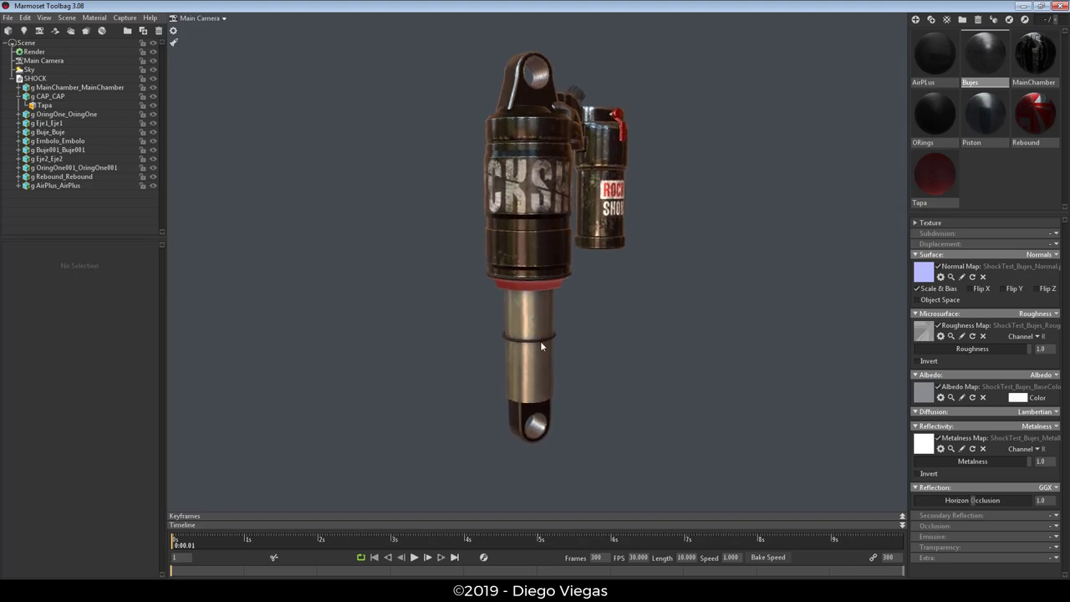
# Raise the main camera's exposure to 1.177.
pyautogui.click(32, 69)
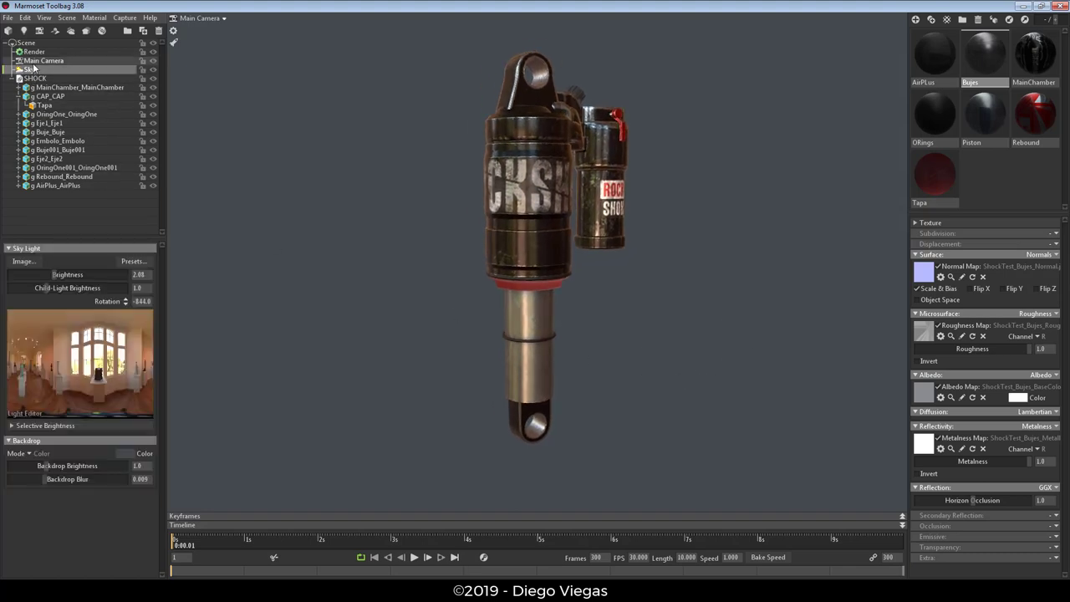
pyautogui.click(33, 62)
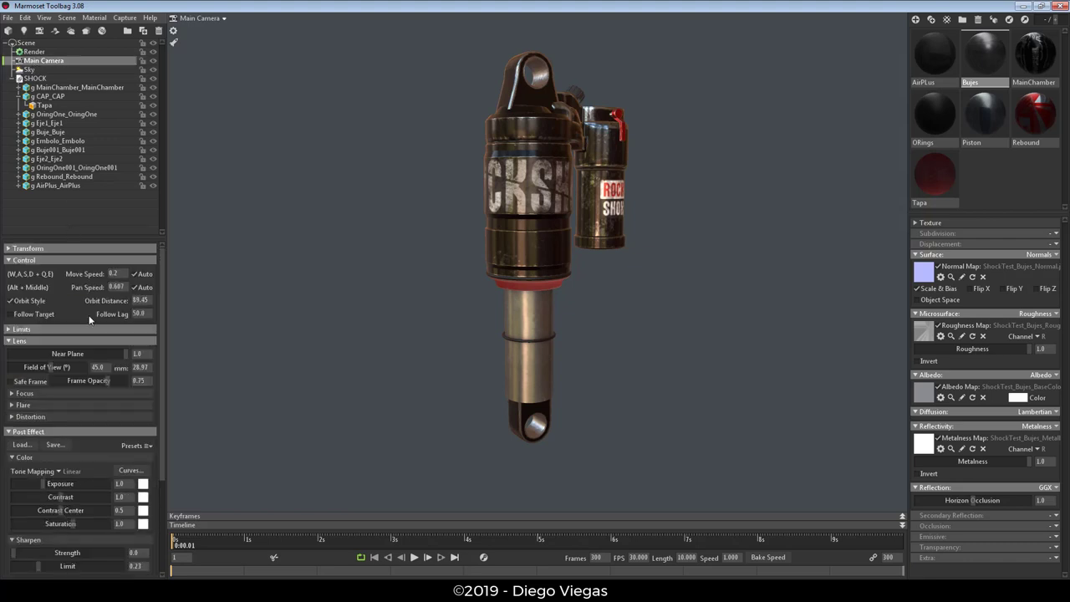
pyautogui.scroll(-5, 72, 459)
pyautogui.scroll(-1, 72, 459)
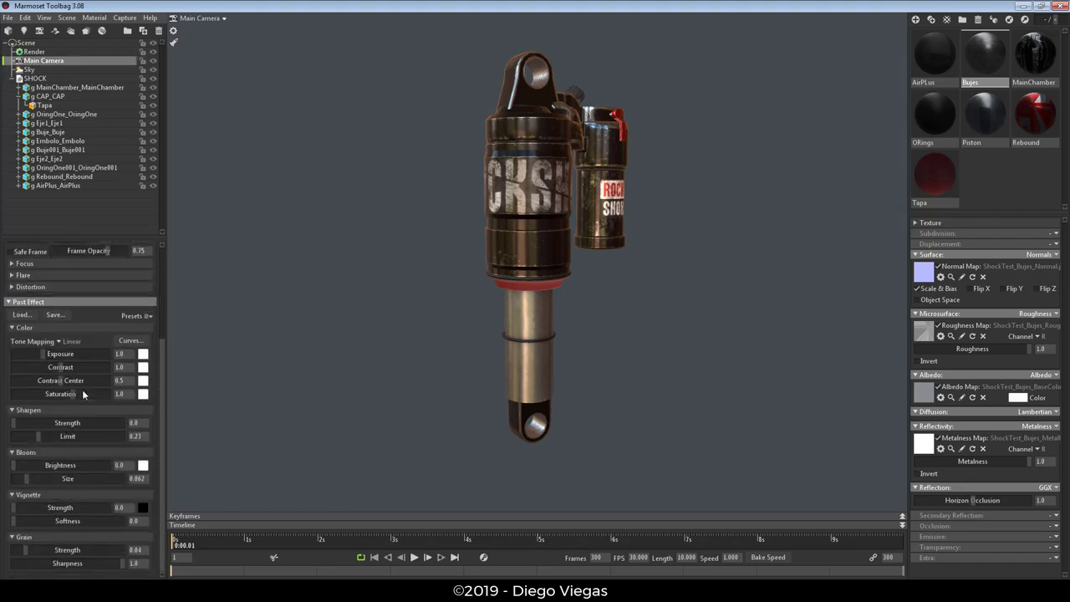
pyautogui.moveTo(46, 355); pyautogui.dragTo(42, 362)
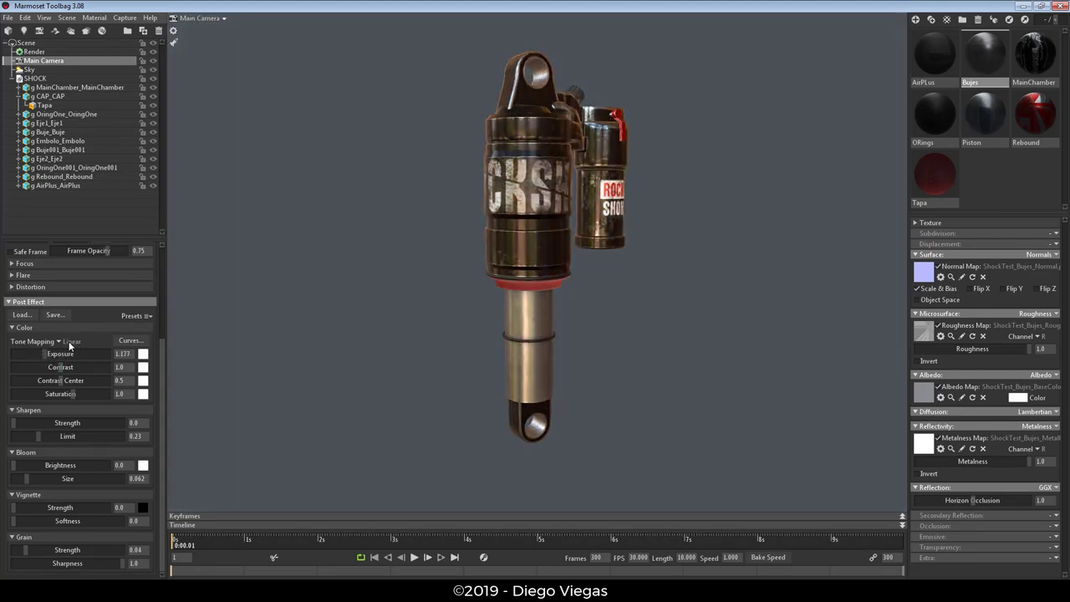
# Try Reinhard and Hejl tone mapping, then settle on Linear.
pyautogui.click(61, 342)
pyautogui.click(78, 356)
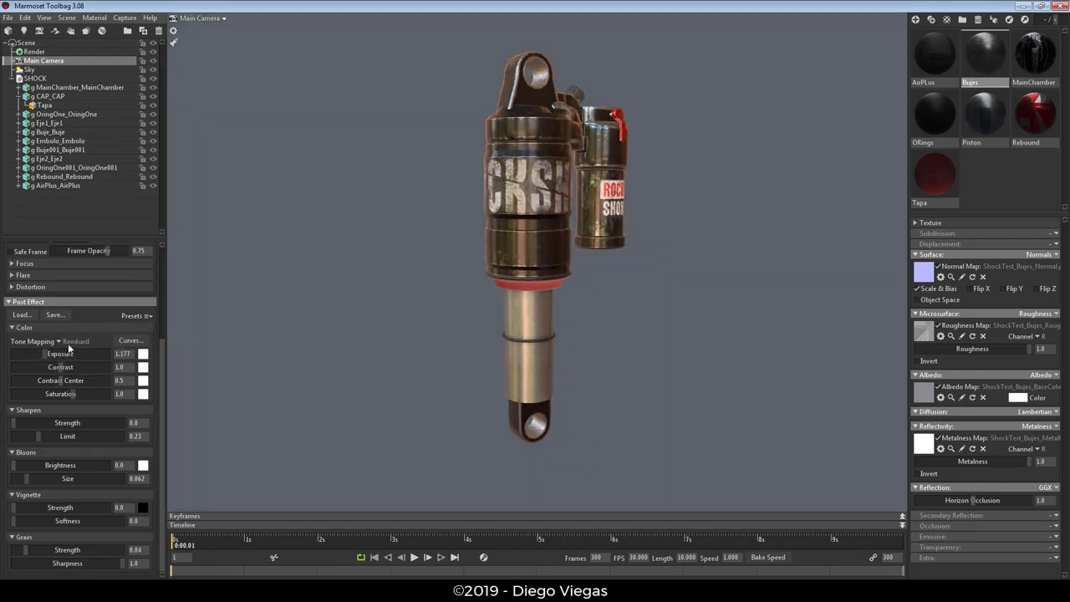
pyautogui.click(61, 342)
pyautogui.click(77, 363)
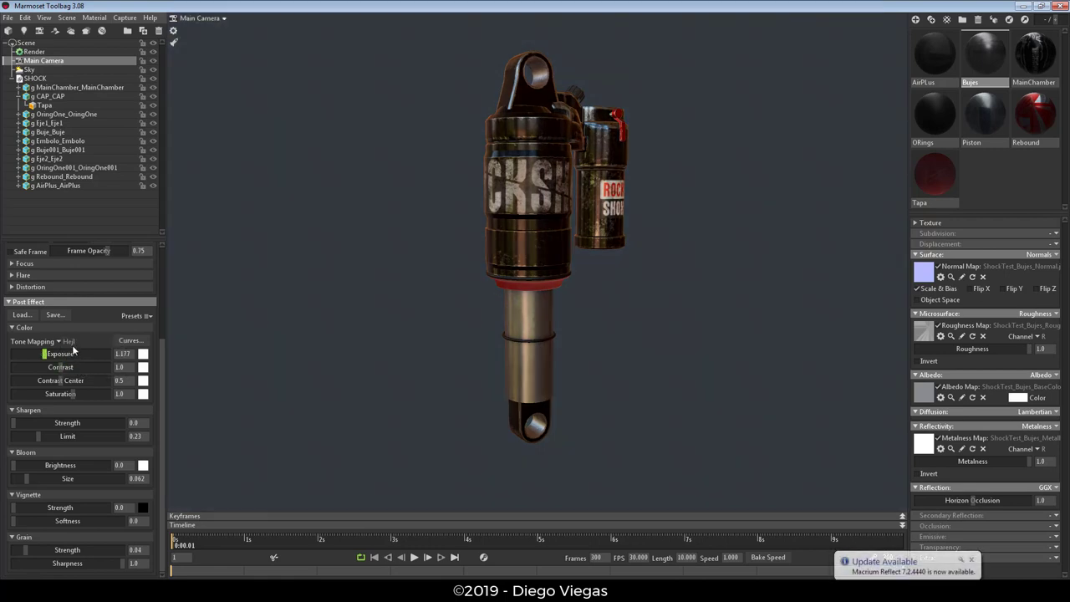
pyautogui.click(61, 342)
pyautogui.click(65, 342)
pyautogui.click(70, 342)
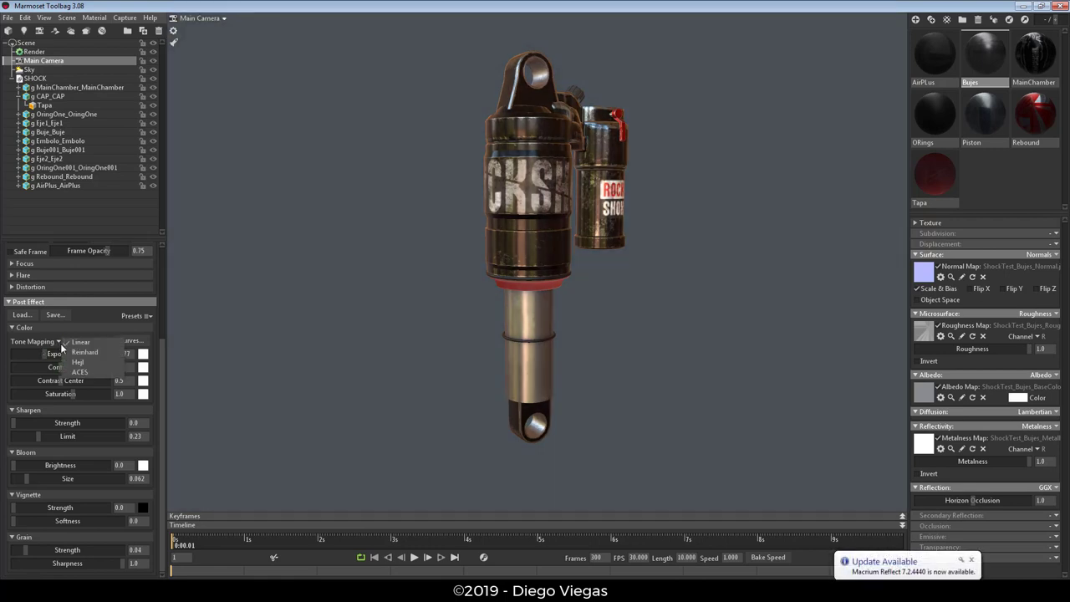
pyautogui.click(80, 343)
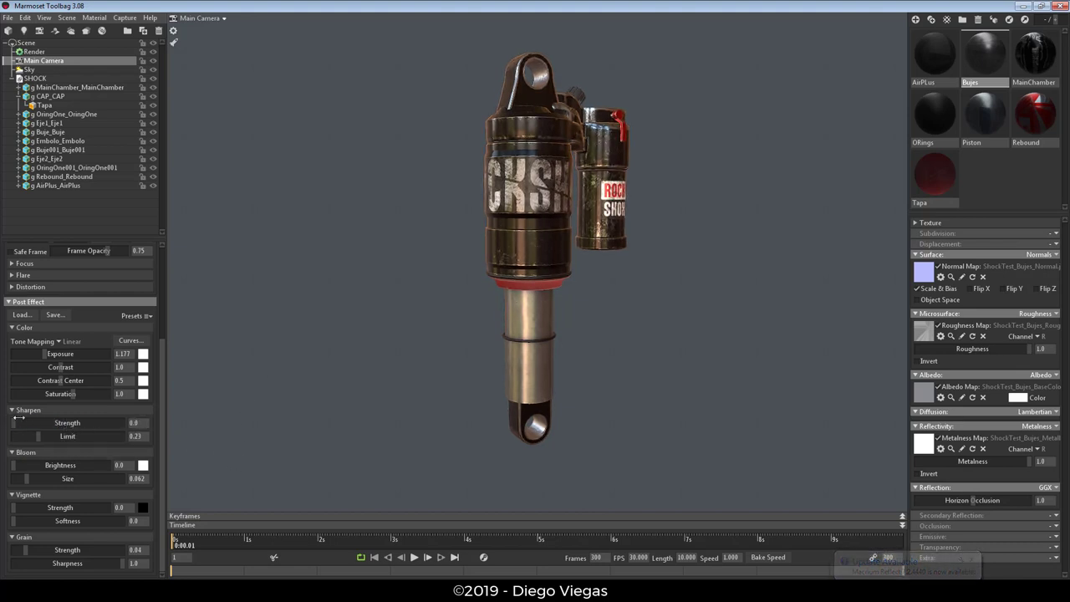
# Set sharpen strength to 0.787, keep bloom at zero, and add a soft vignette.
pyautogui.moveTo(26, 422); pyautogui.dragTo(89, 423)
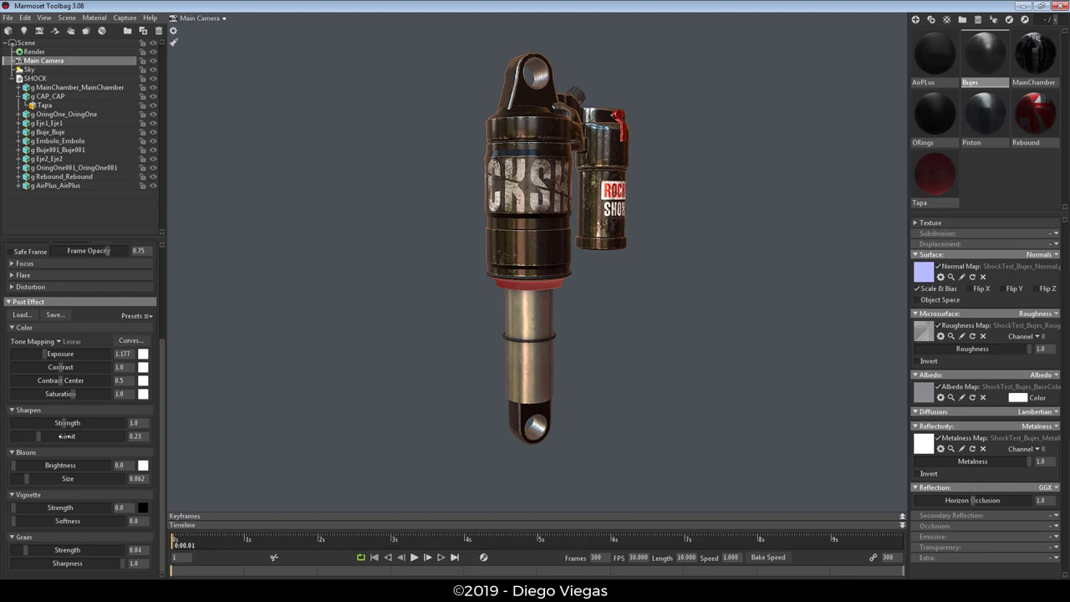
pyautogui.moveTo(12, 468)
pyautogui.mouseDown()
pyautogui.moveTo(77, 465)
pyautogui.moveTo(13, 466)
pyautogui.mouseUp()
pyautogui.moveTo(14, 507); pyautogui.dragTo(77, 507)
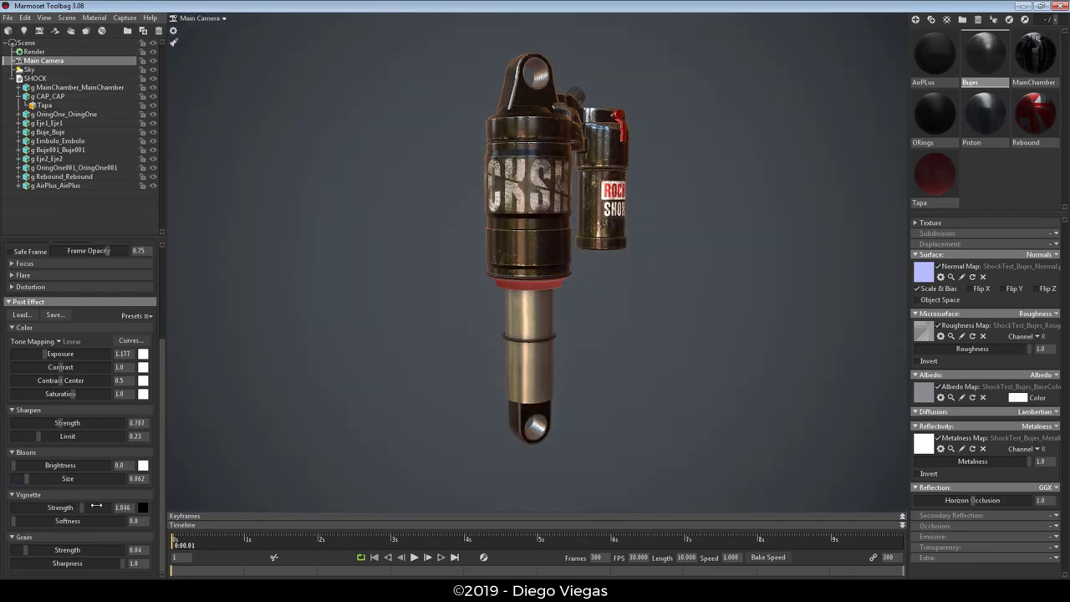
pyautogui.moveTo(13, 521); pyautogui.dragTo(53, 521)
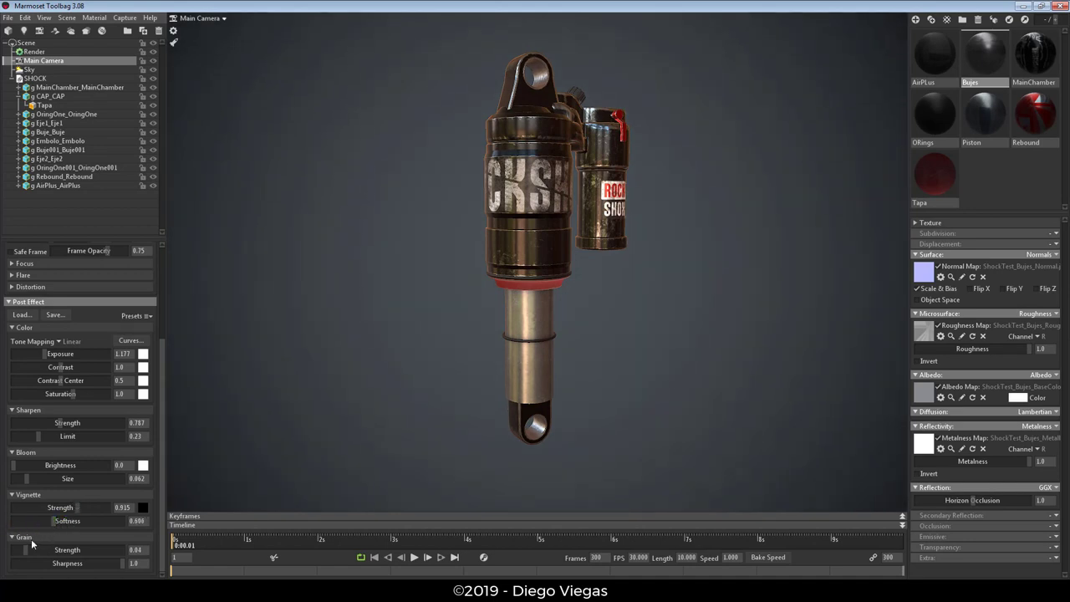
pyautogui.scroll(3, 32, 545)
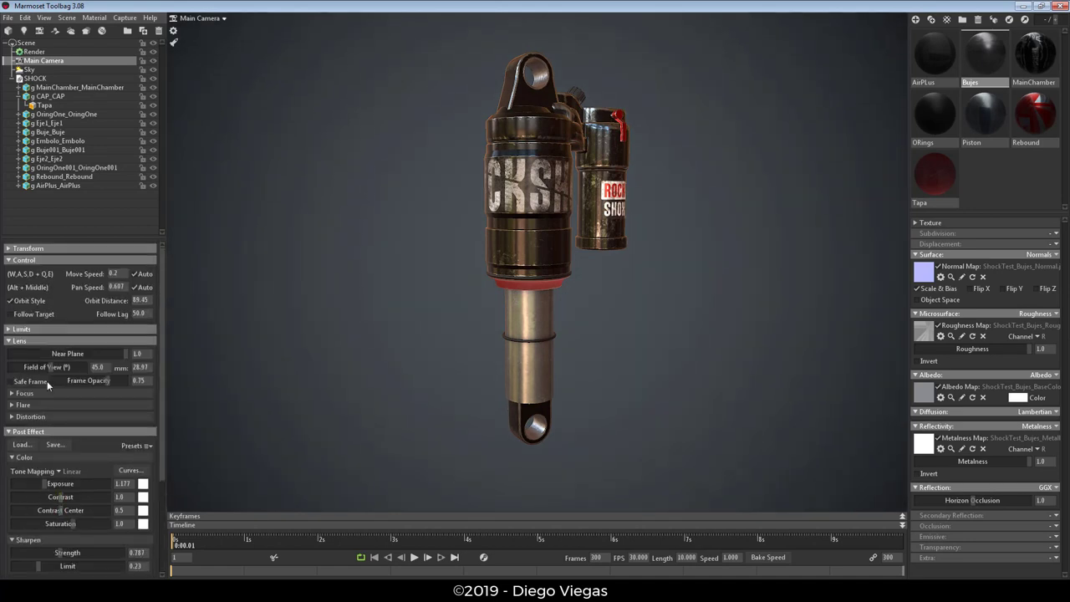
# Open the render settings and turn on local reflections, orbiting to view the shock's side.
pyautogui.click(36, 53)
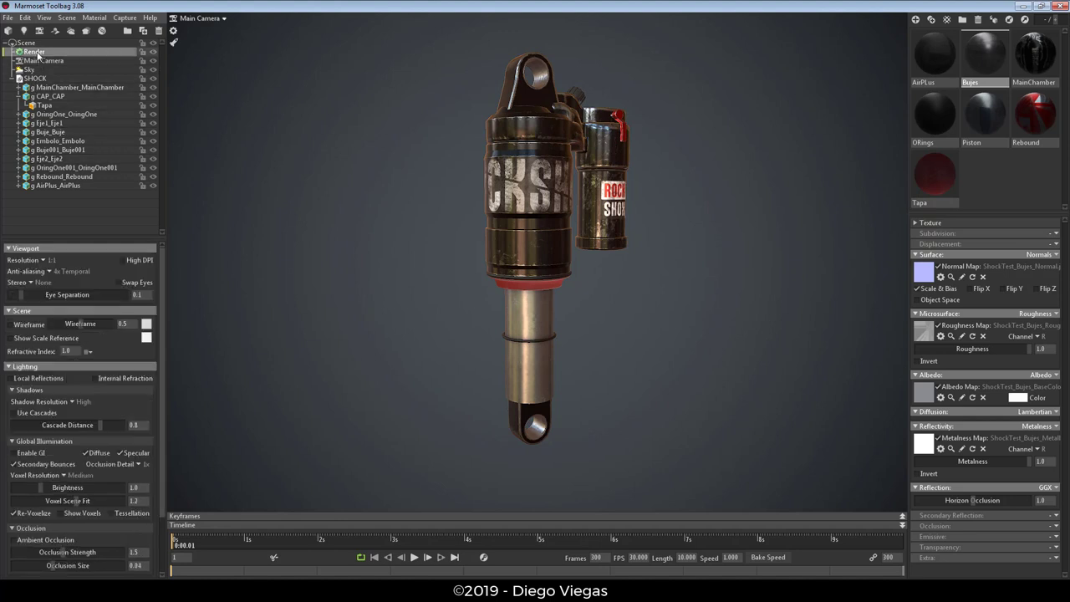
pyautogui.scroll(-2, 160, 320)
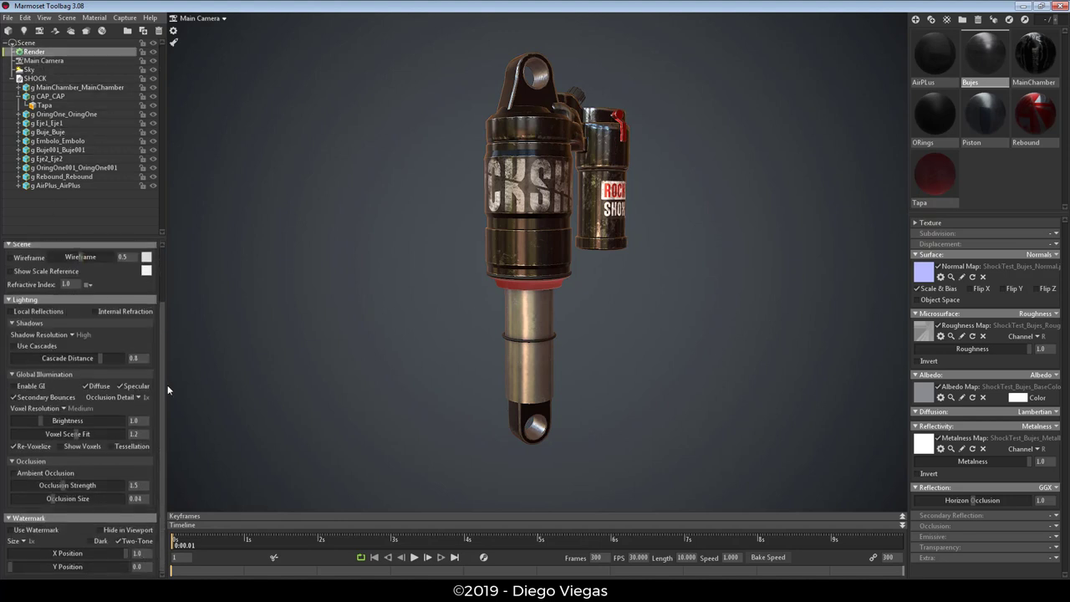
pyautogui.scroll(1, 167, 386)
pyautogui.scroll(1, 167, 381)
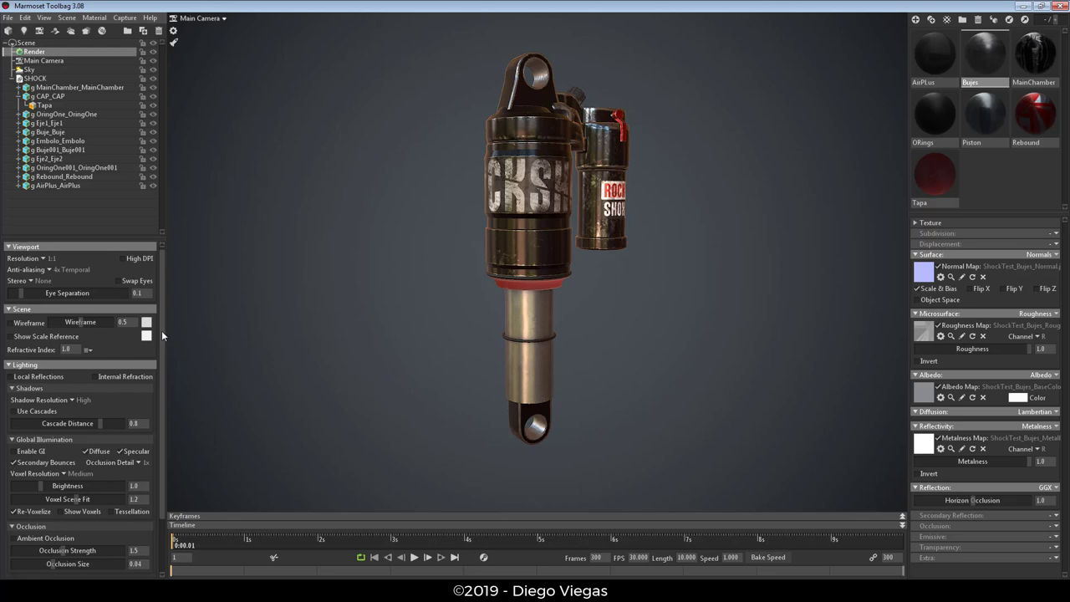
pyautogui.scroll(-2, 151, 369)
pyautogui.moveTo(185, 369)
pyautogui.mouseDown()
pyautogui.moveTo(340, 290)
pyautogui.moveTo(244, 342)
pyautogui.moveTo(363, 351)
pyautogui.moveTo(296, 362)
pyautogui.moveTo(320, 373)
pyautogui.moveTo(311, 373)
pyautogui.mouseUp()
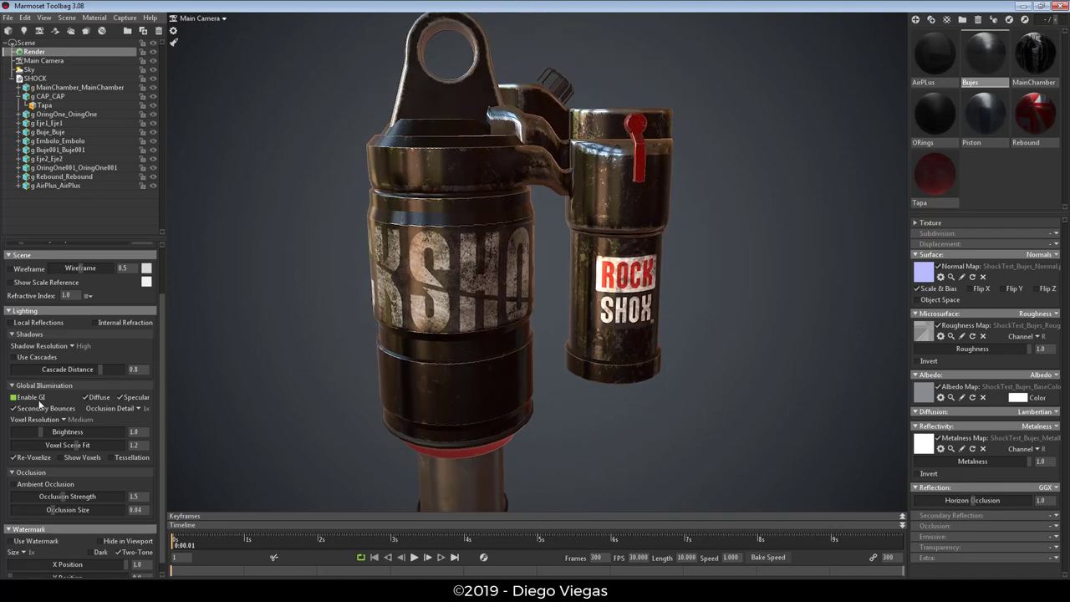
pyautogui.click(19, 325)
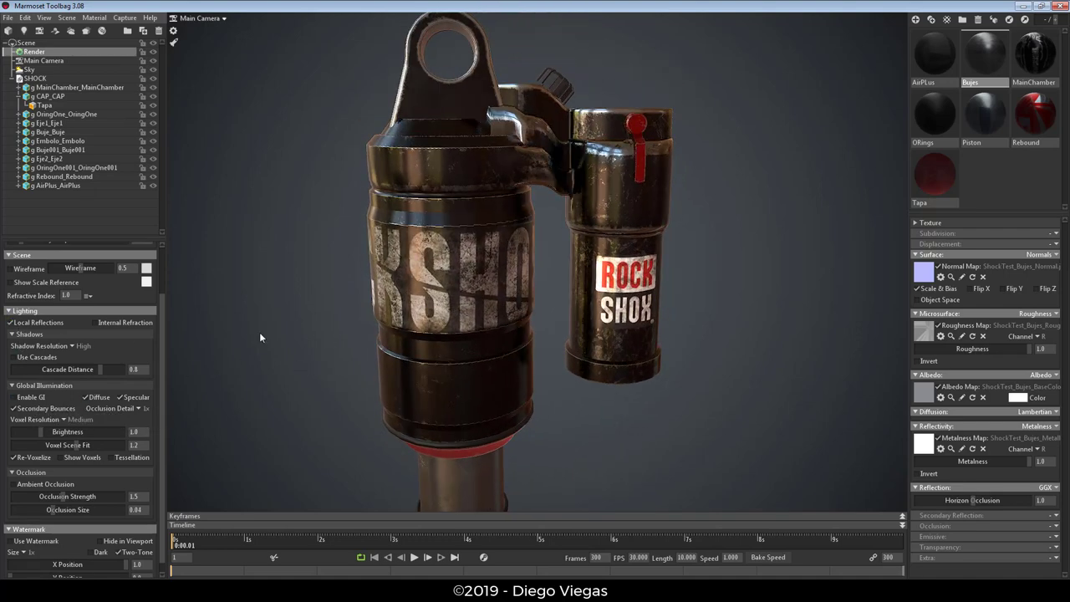
pyautogui.moveTo(259, 332)
pyautogui.mouseDown()
pyautogui.moveTo(192, 320)
pyautogui.moveTo(257, 286)
pyautogui.moveTo(274, 314)
pyautogui.moveTo(383, 330)
pyautogui.moveTo(309, 347)
pyautogui.mouseUp()
pyautogui.scroll(2, 301, 349)
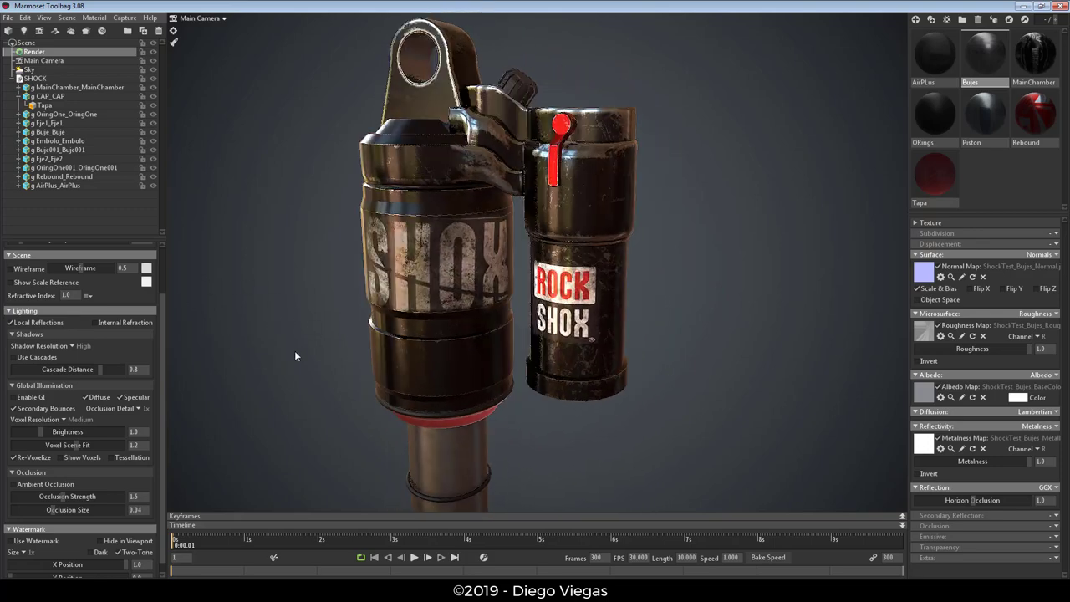
pyautogui.scroll(2, 423, 326)
pyautogui.scroll(2, 423, 305)
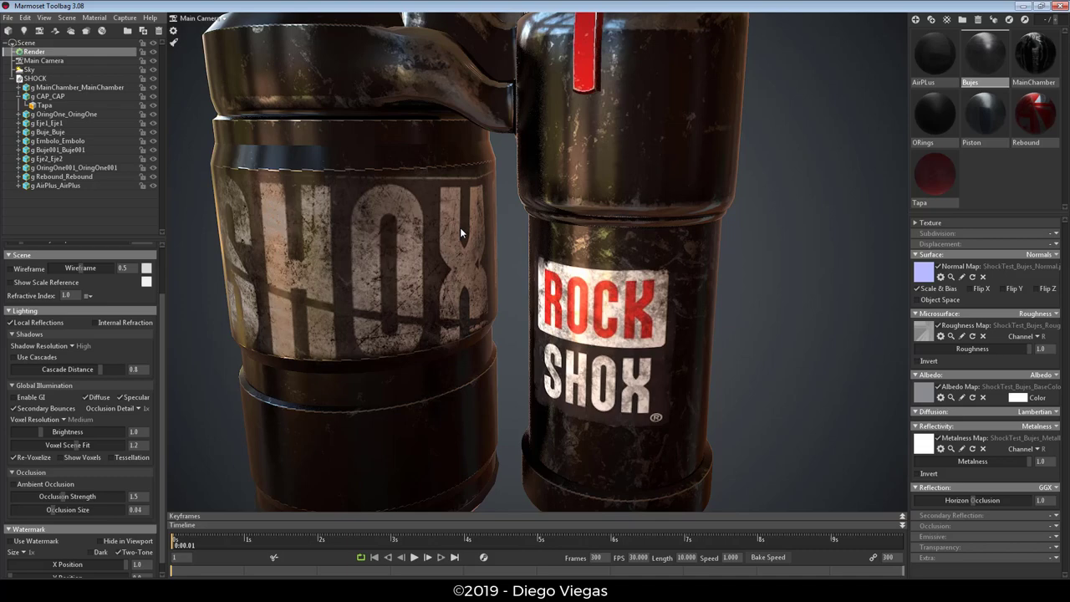
# Compare local reflections on and off from several angles, then leave them off.
pyautogui.moveTo(460, 233); pyautogui.dragTo(539, 229)
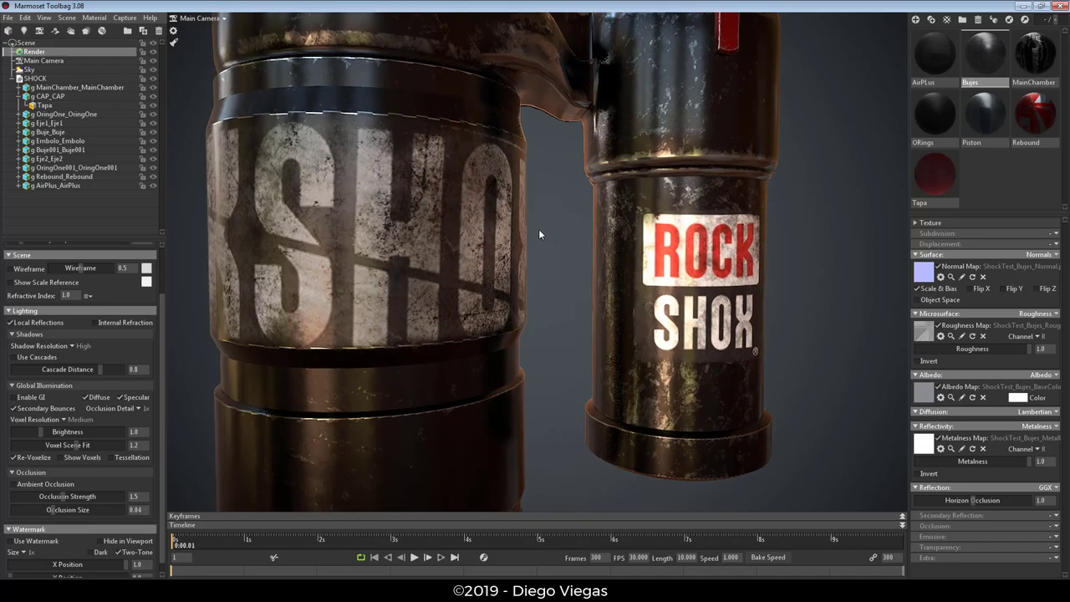
pyautogui.moveTo(577, 184); pyautogui.dragTo(568, 224)
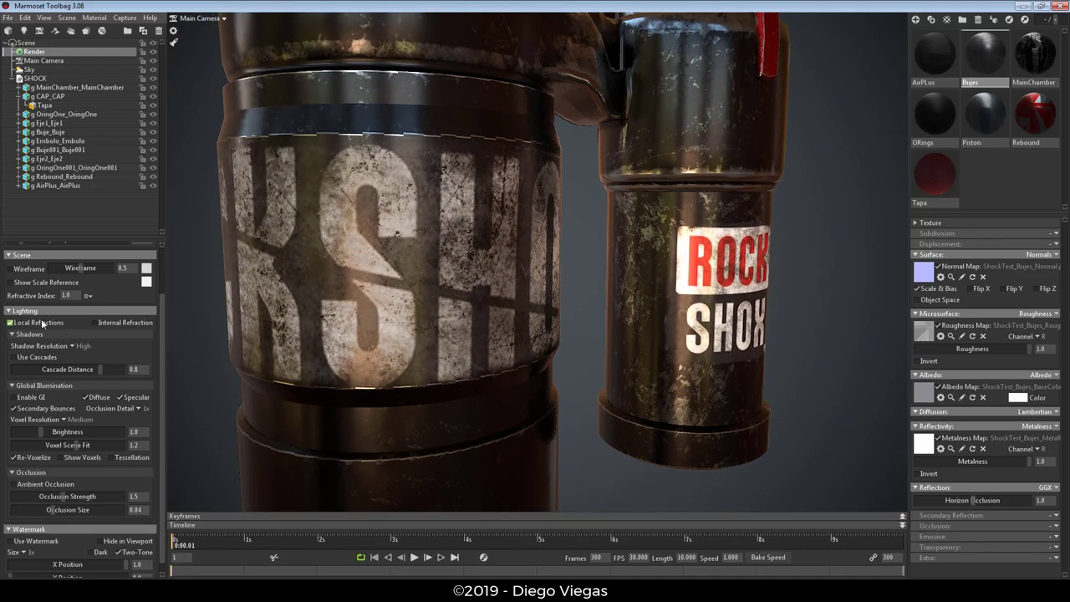
pyautogui.click(41, 322)
pyautogui.click(41, 322)
pyautogui.click(41, 322)
pyautogui.click(40, 322)
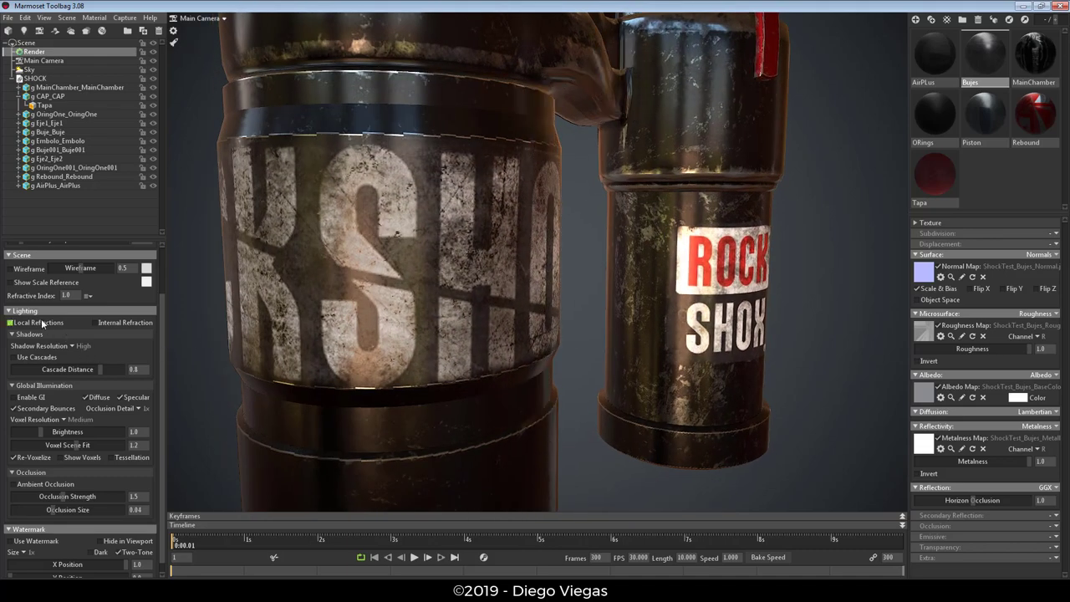
pyautogui.moveTo(218, 322); pyautogui.dragTo(357, 322)
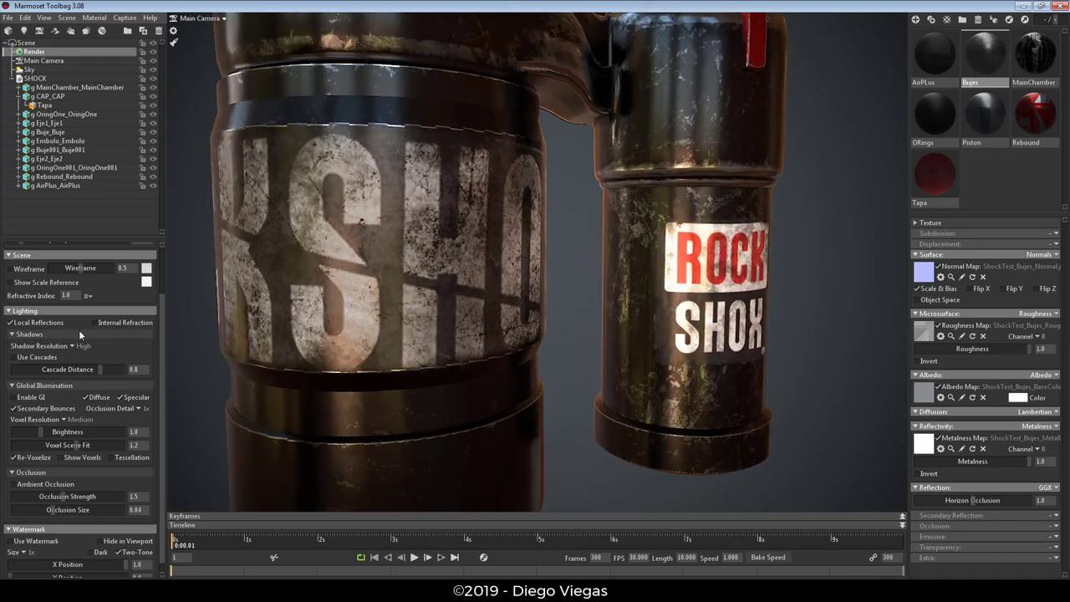
pyautogui.click(38, 325)
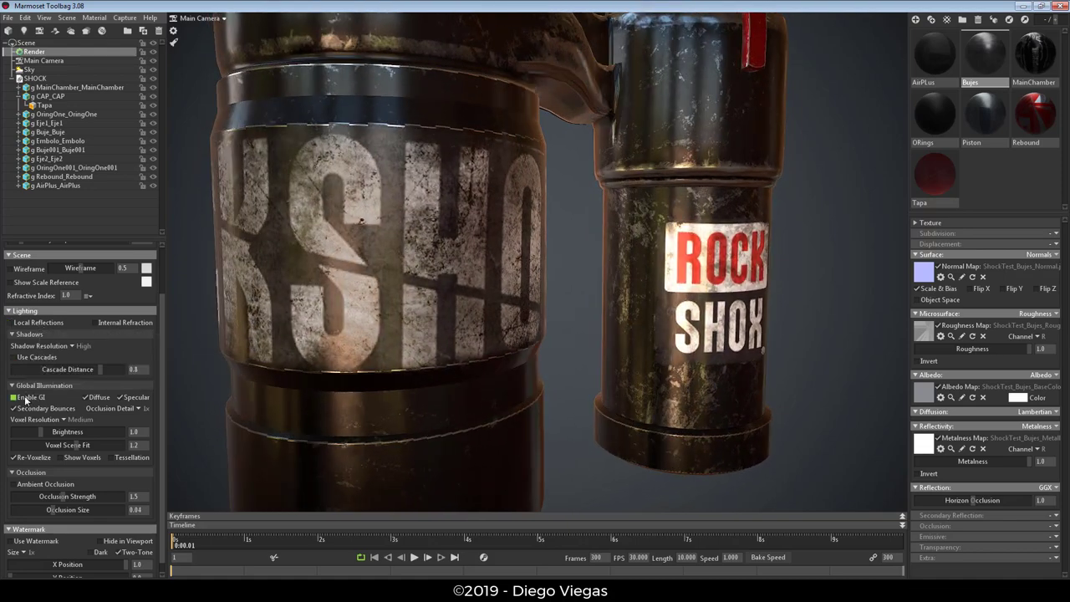
# Enable global illumination after comparing it on and off, then turn on ambient occlusion.
pyautogui.click(26, 399)
pyautogui.scroll(-5, 359, 372)
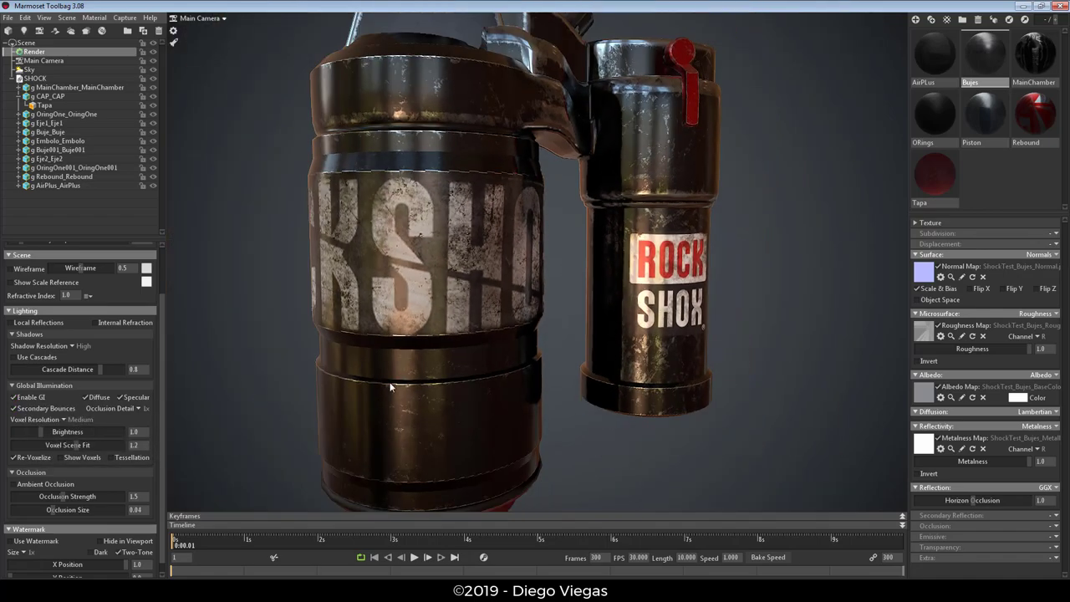
pyautogui.moveTo(454, 384)
pyautogui.mouseDown()
pyautogui.moveTo(575, 450)
pyautogui.moveTo(234, 410)
pyautogui.mouseUp()
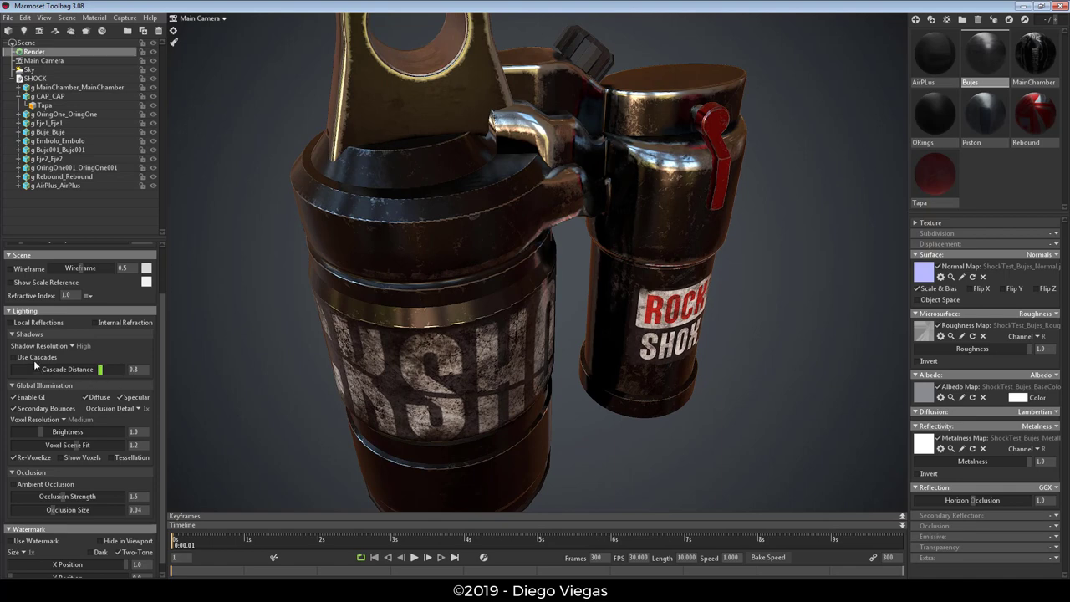
pyautogui.click(31, 409)
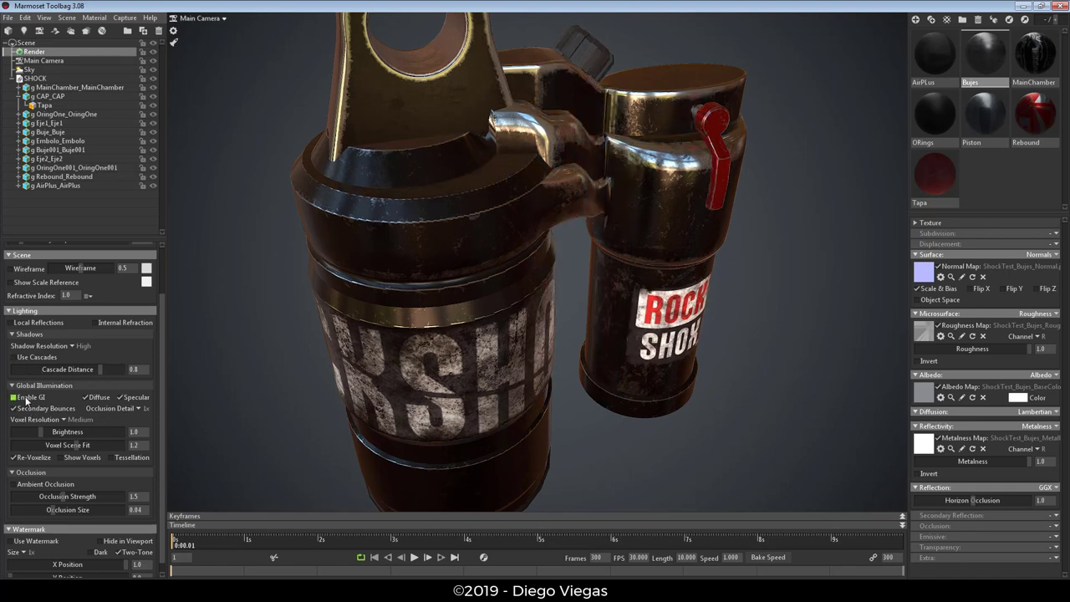
pyautogui.click(25, 399)
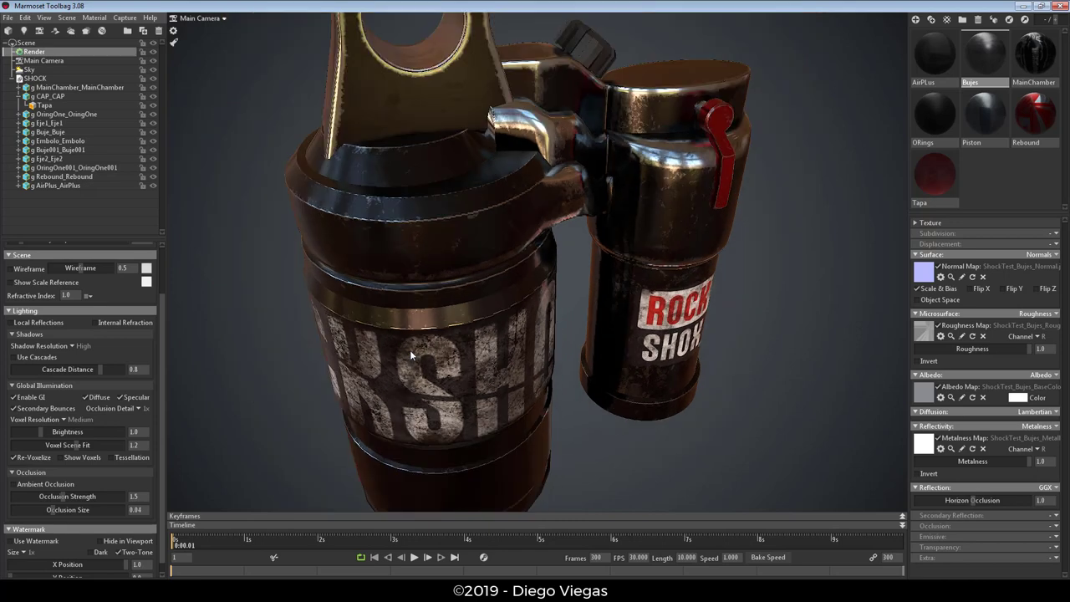
pyautogui.scroll(-5, 418, 359)
pyautogui.moveTo(420, 359)
pyautogui.mouseDown()
pyautogui.moveTo(482, 351)
pyautogui.moveTo(493, 298)
pyautogui.moveTo(533, 301)
pyautogui.mouseUp()
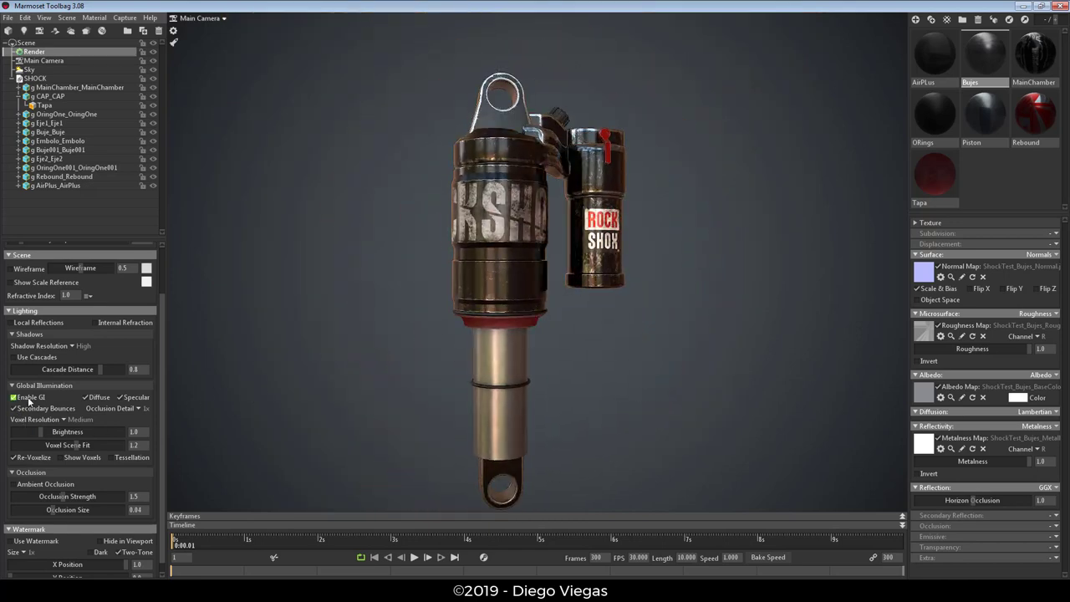
pyautogui.moveTo(518, 321)
pyautogui.mouseDown()
pyautogui.moveTo(521, 345)
pyautogui.moveTo(518, 275)
pyautogui.moveTo(538, 330)
pyautogui.moveTo(513, 388)
pyautogui.moveTo(585, 377)
pyautogui.moveTo(585, 316)
pyautogui.mouseUp()
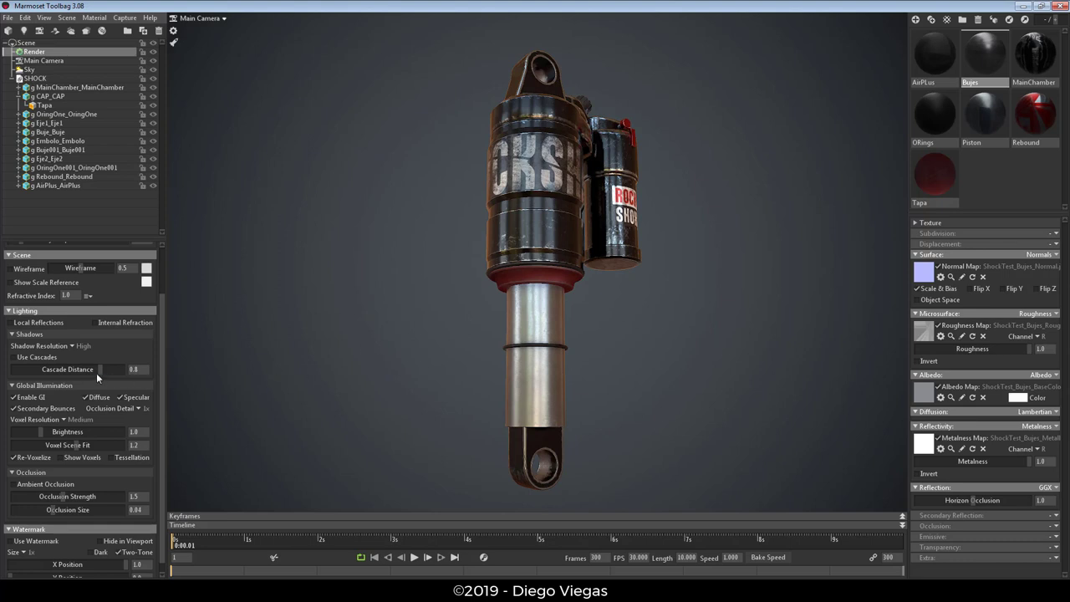
pyautogui.scroll(-1, 96, 377)
pyautogui.moveTo(242, 409); pyautogui.dragTo(362, 393)
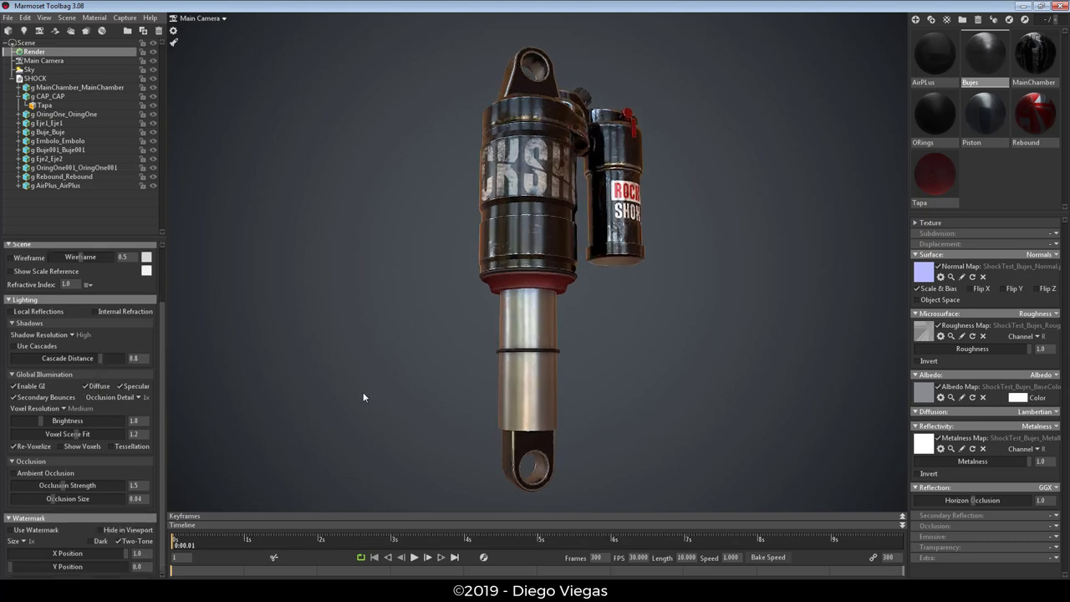
pyautogui.click(54, 474)
# Preview the watermark but leave it hidden, and orbit for a final look at the shock.
pyautogui.click(25, 533)
pyautogui.click(25, 533)
pyautogui.click(26, 533)
pyautogui.click(26, 533)
pyautogui.moveTo(400, 347)
pyautogui.mouseDown()
pyautogui.moveTo(455, 360)
pyautogui.moveTo(470, 348)
pyautogui.moveTo(440, 370)
pyautogui.moveTo(470, 370)
pyautogui.moveTo(453, 364)
pyautogui.mouseUp()
# Save the scene as shock_Final.tbscene in the SHOCK folder.
pyautogui.hotkey('ctrl', 's')
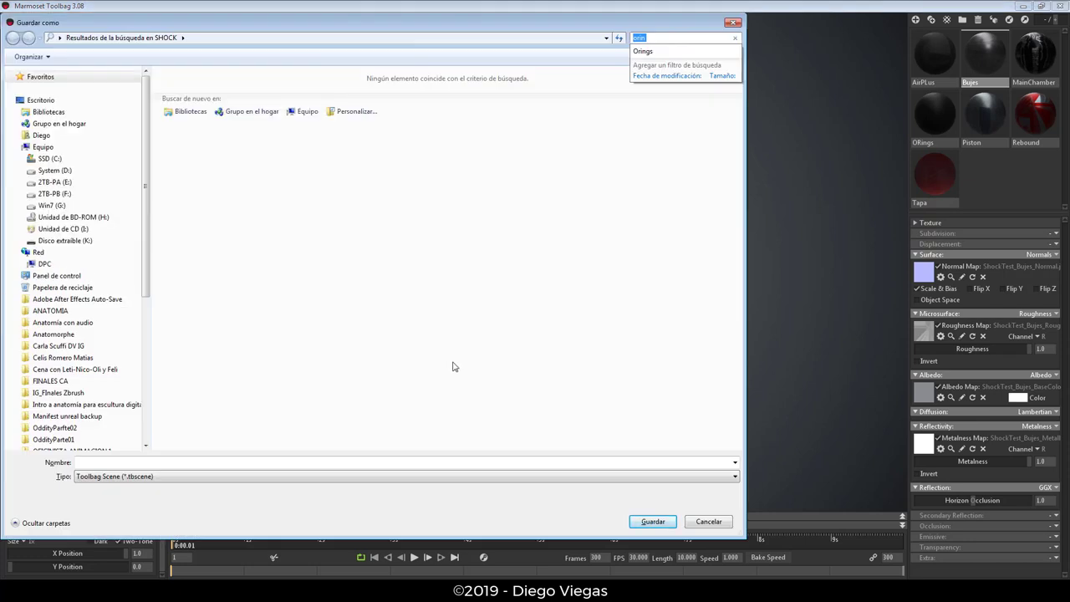
pyautogui.click(446, 463)
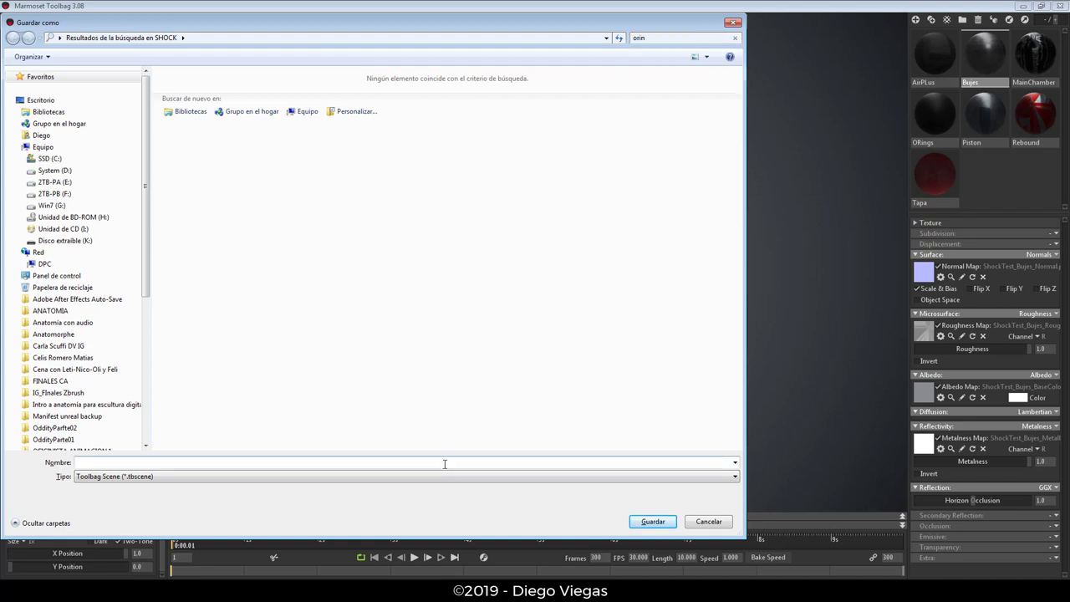
pyautogui.write('shock')
pyautogui.press('Return')
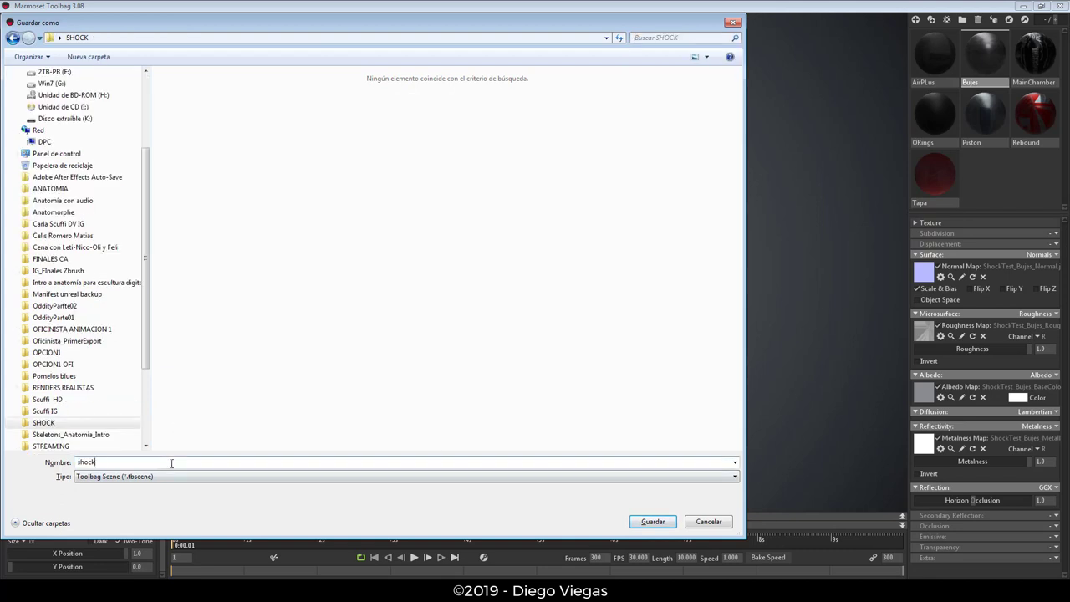
pyautogui.press('Return')
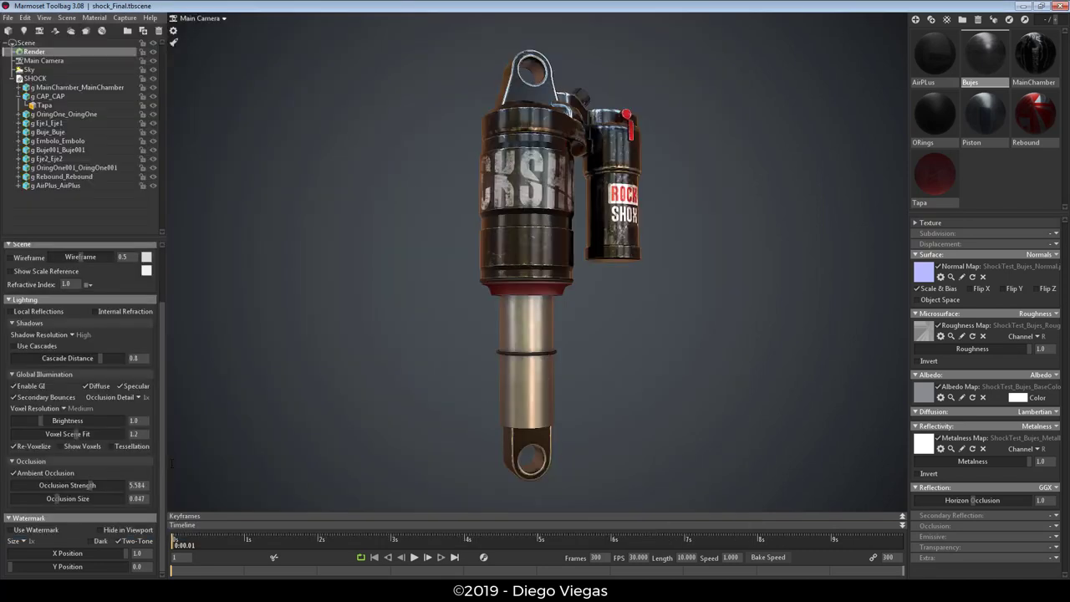